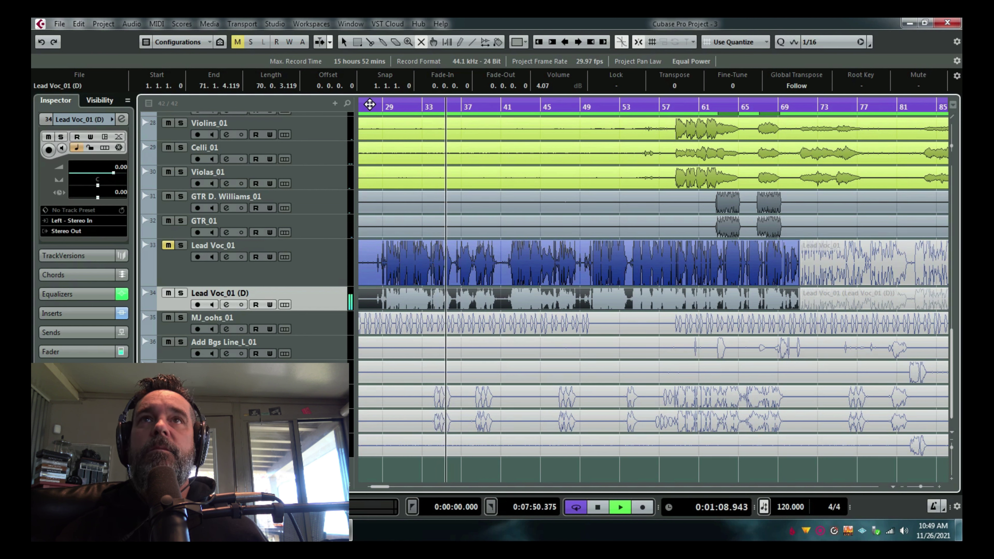
Step: Solo the Lead Voc_01 (D) track and play it alone from about bar 28 to hear the isolated vocal
key("space")
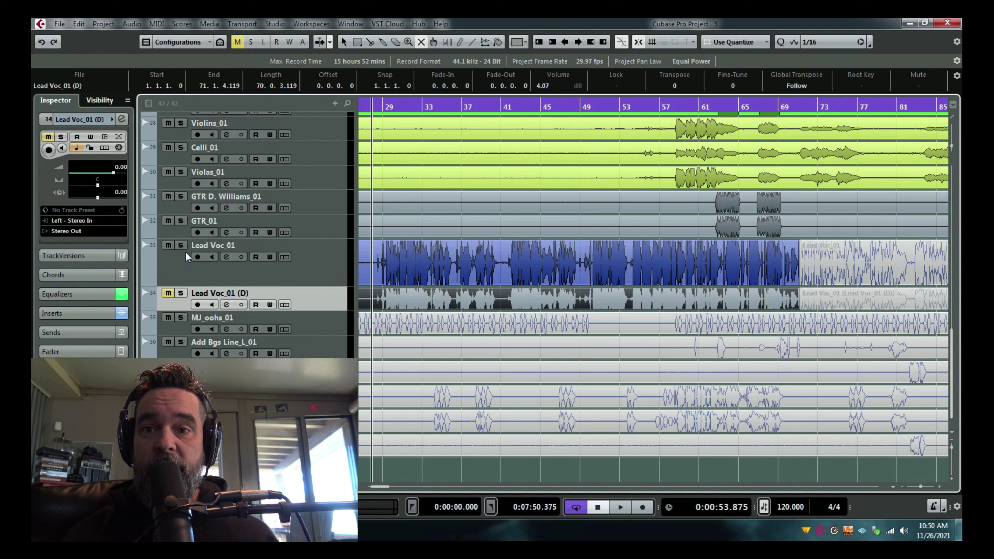
key("h")
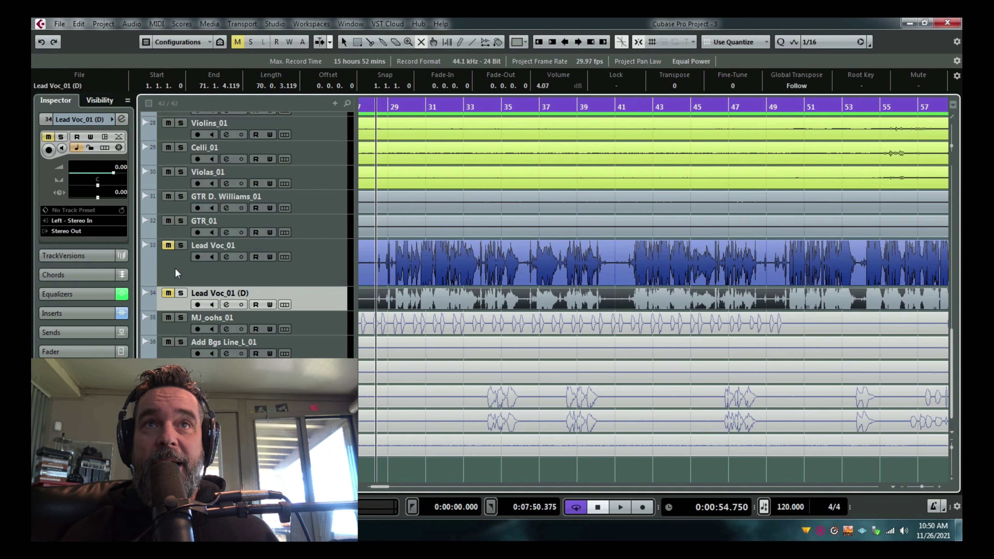
left_click(181, 294)
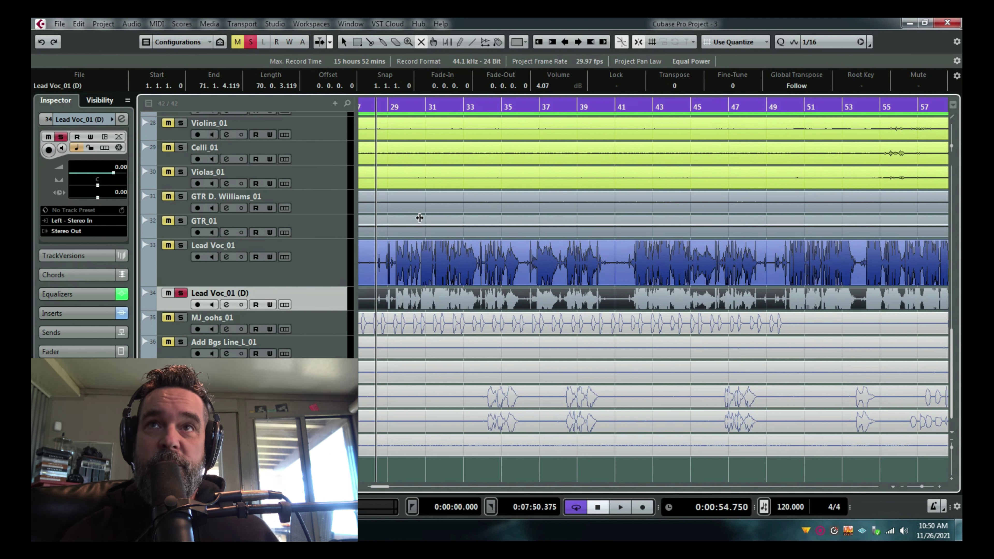
key("space")
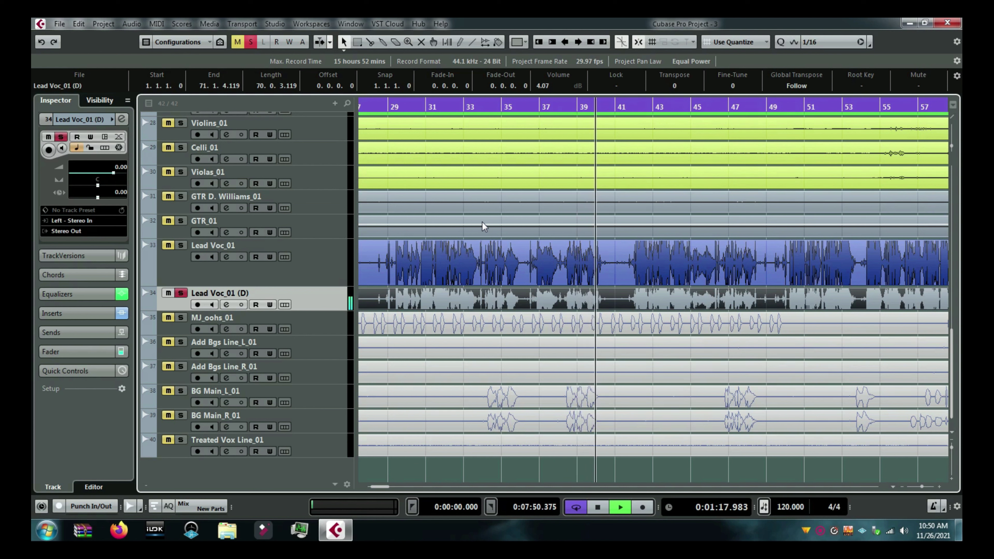
key("space")
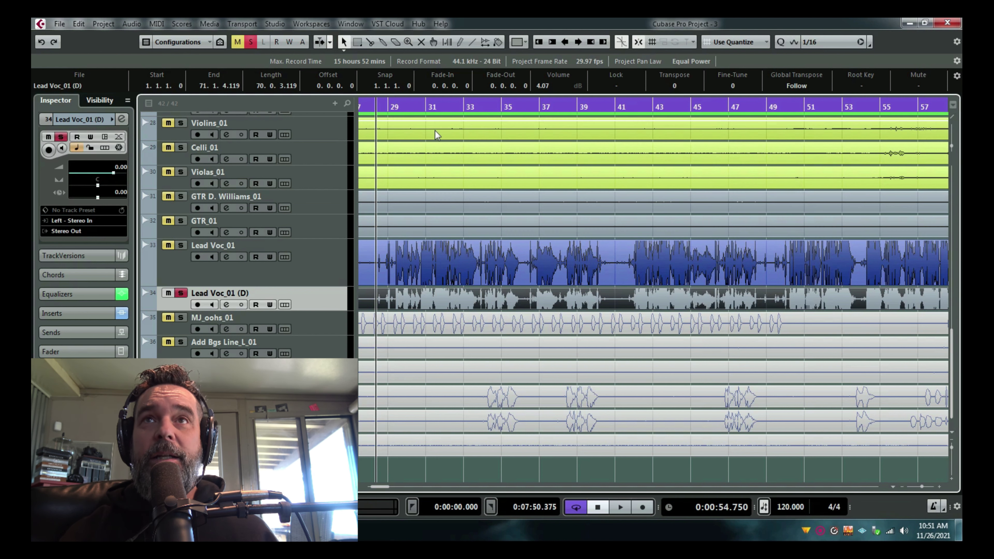
key("space")
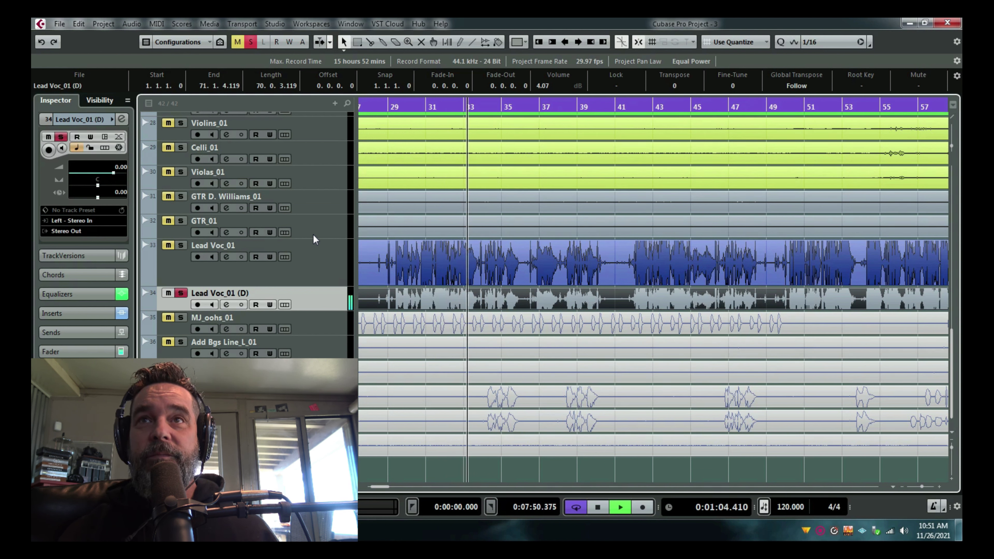
key("space")
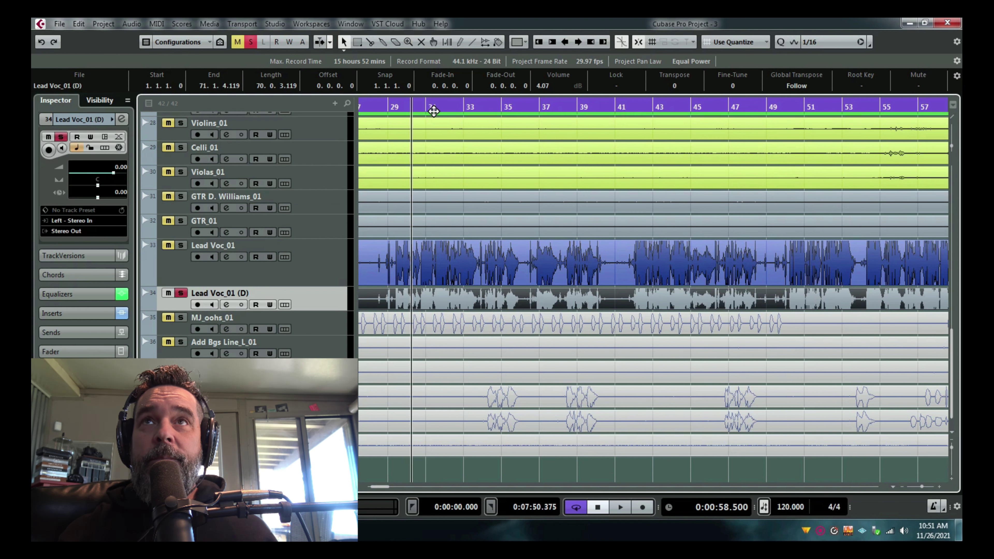
Step: Clear the solo, mute Lead Voc_01 (D), and play the mix from bar 41 with Lead Voc_01 unmuted
left_click(437, 104)
left_click(625, 104)
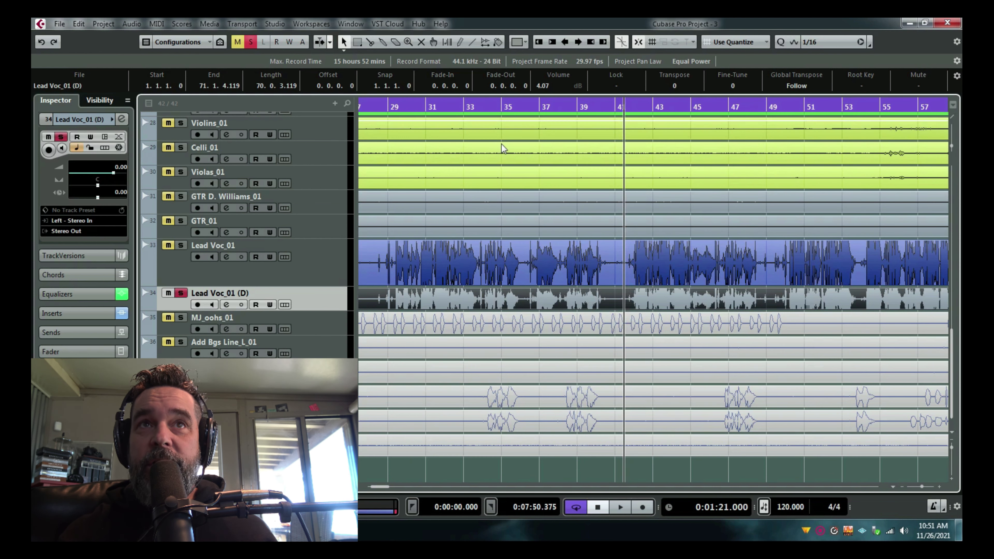
left_click(181, 292)
left_click(168, 292)
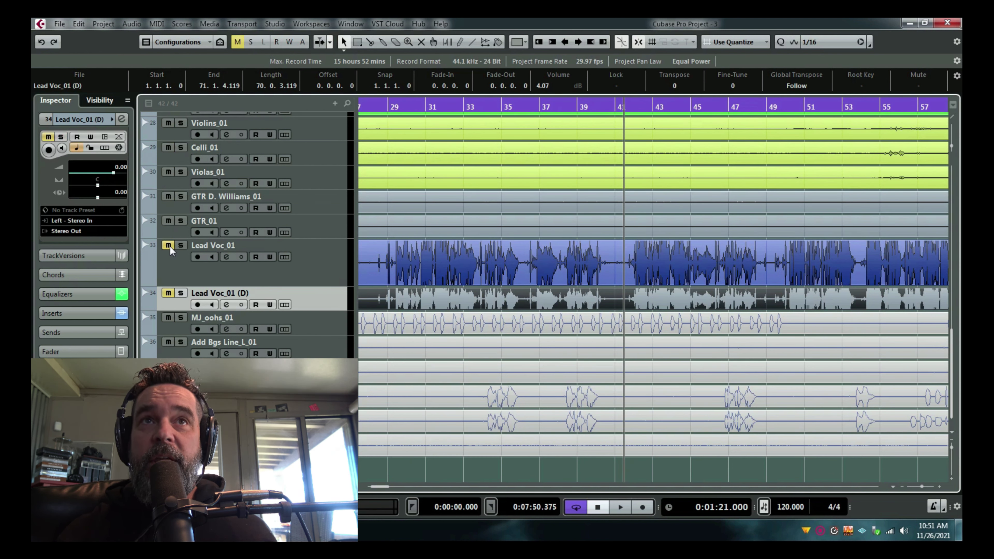
key("space")
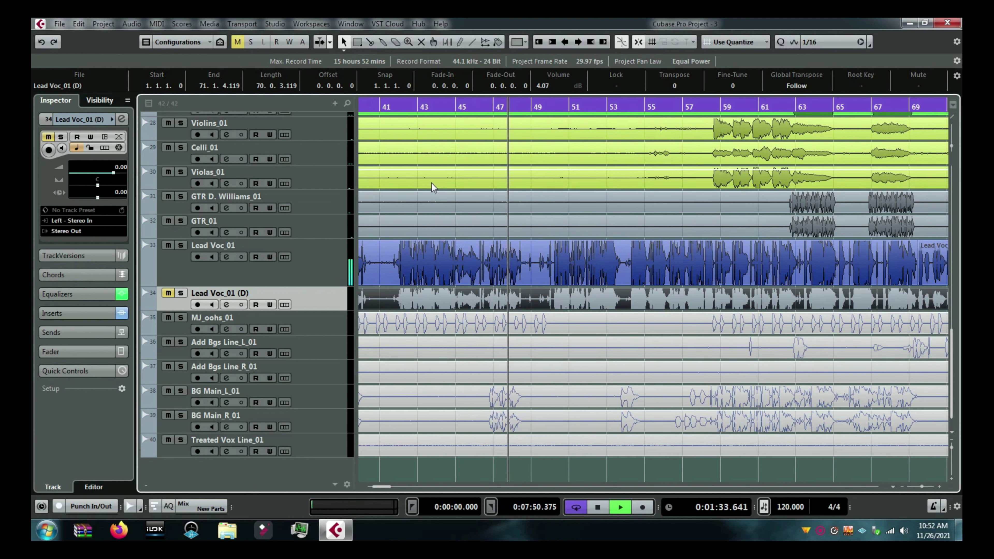
key("space")
Step: Unmute Lead Voc_01 (D), mute Lead Voc_01, and replay the passage from about bar 41 for comparison
left_click(168, 292)
left_click(169, 245)
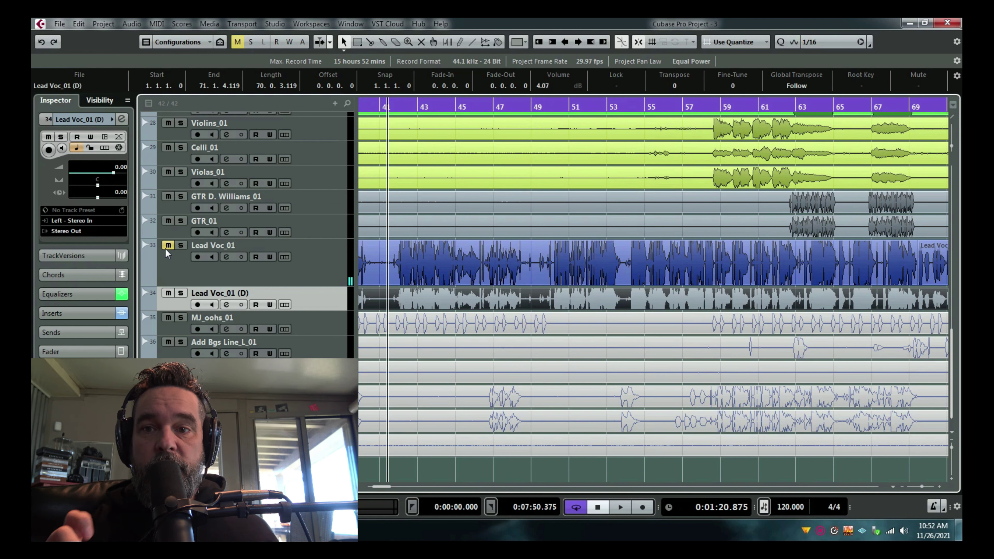
key("space")
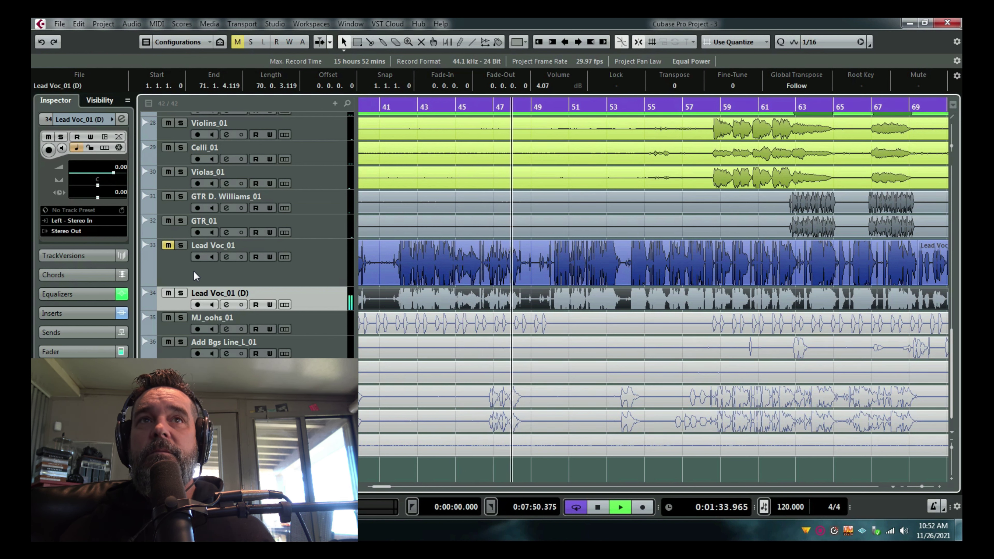
key("space")
Step: Unmute Lead Voc_01, mute its (D) copy, and examine the original vocal's channel equalizer settings
left_click(170, 245)
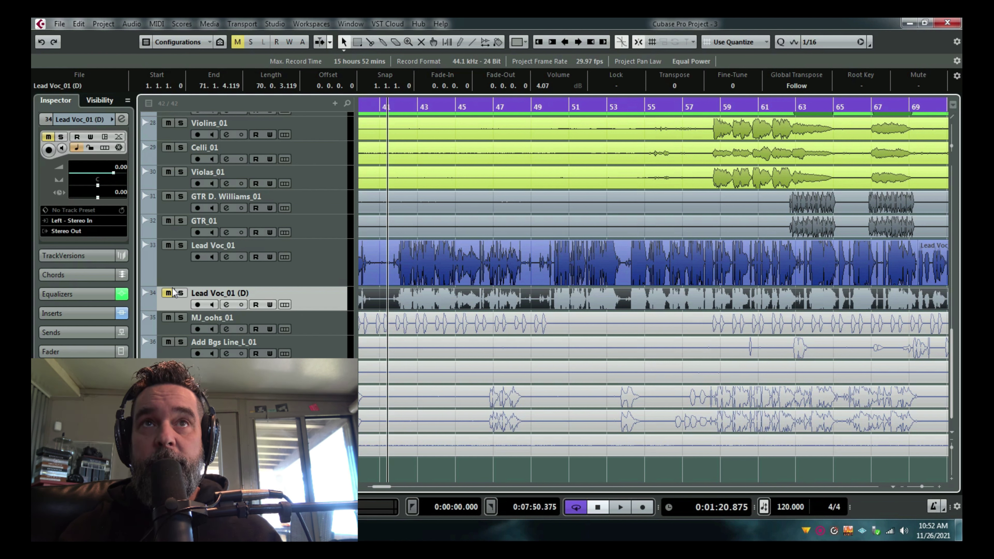
left_click(225, 256)
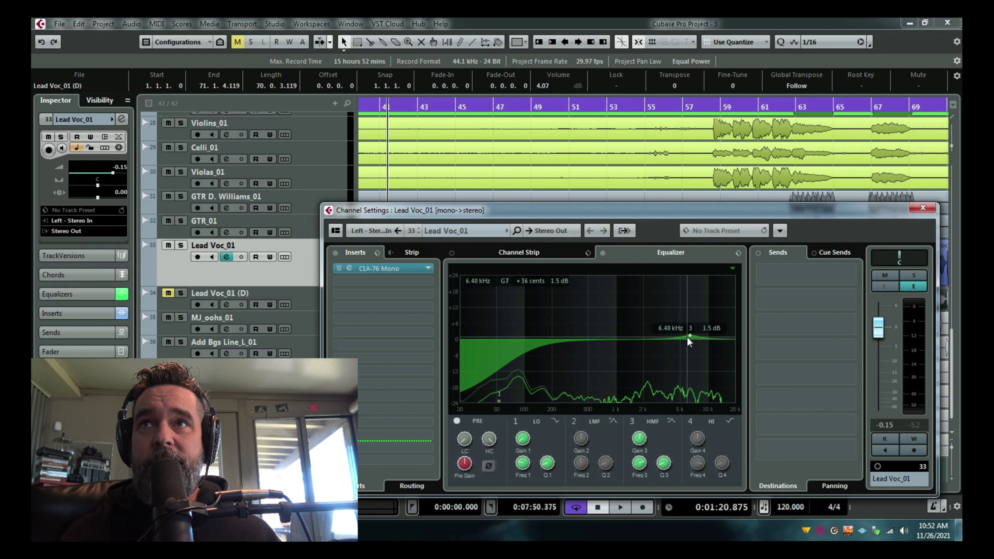
left_click(919, 208)
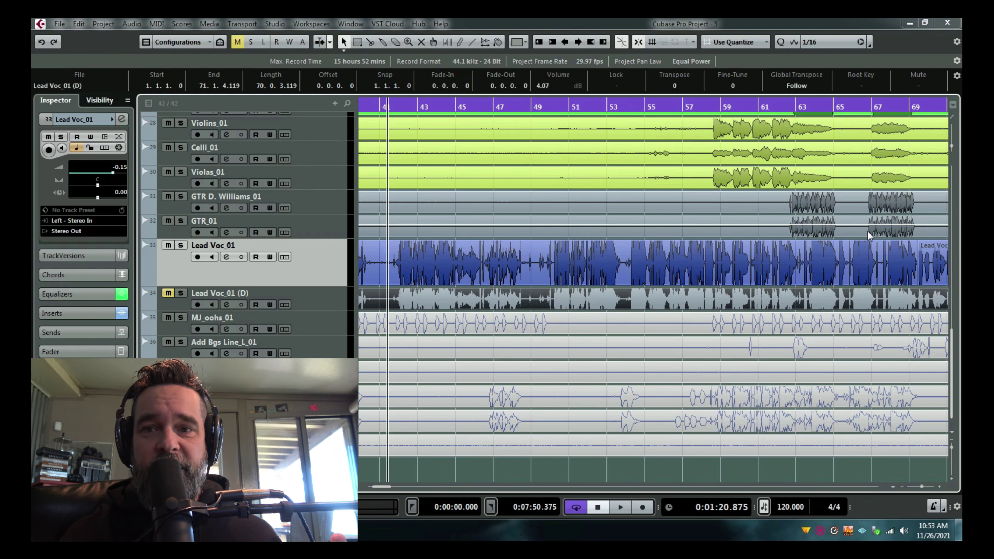
Step: Play the mix with the Lead Voc_01 track from bar 54 to about bar 65
left_click(565, 106)
key("g")
left_click(593, 106)
key("h")
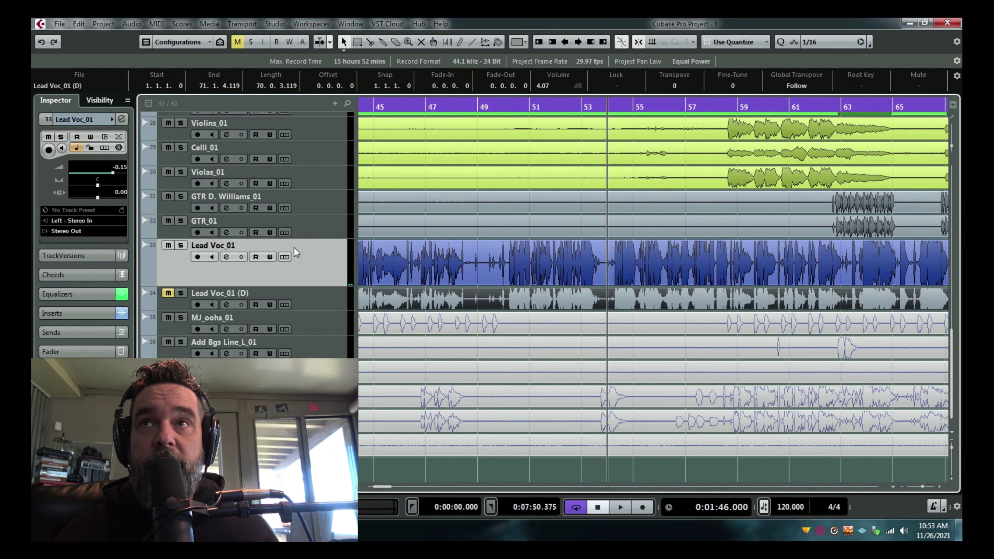
key("space")
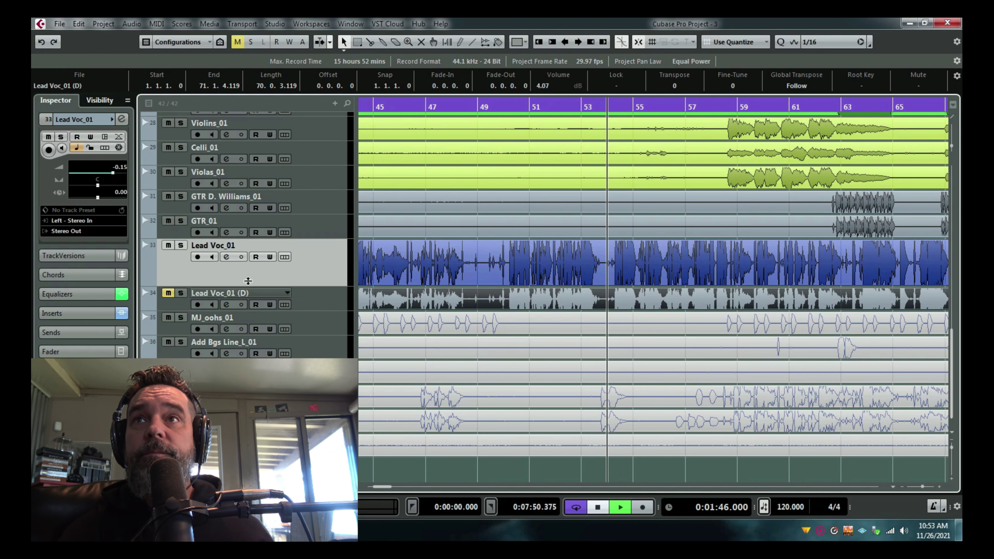
scroll(883, 486, "right", 2)
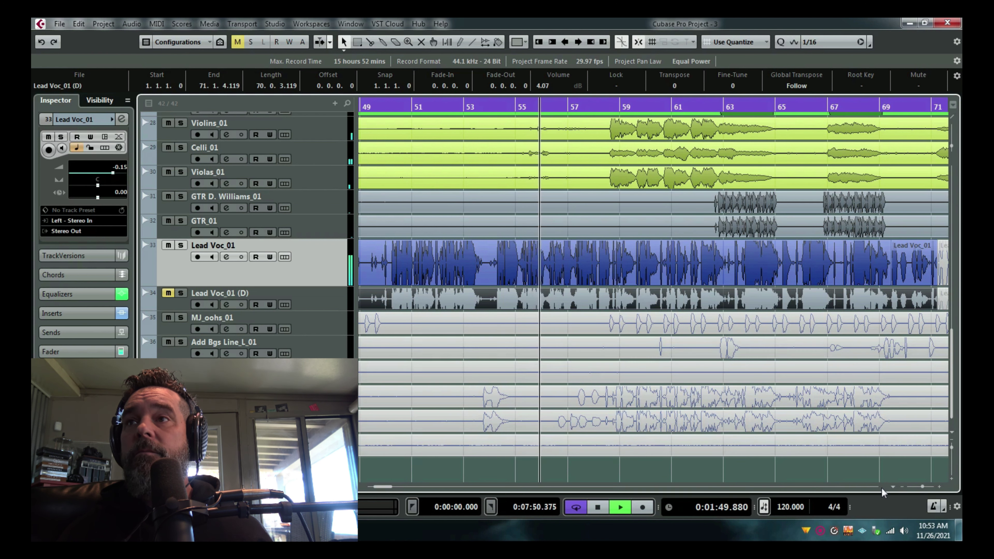
scroll(881, 488, "right", 2)
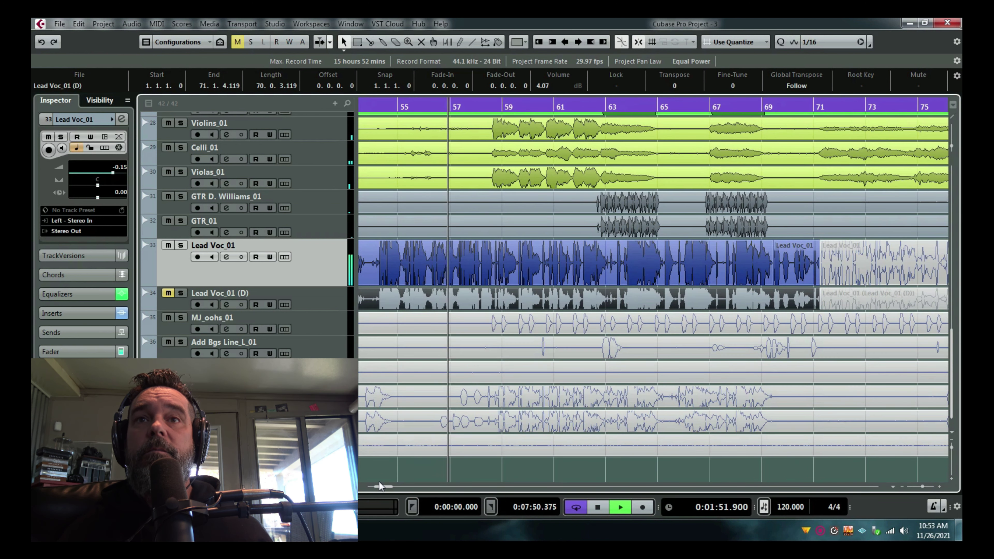
left_click_drag(378, 486, 377, 486)
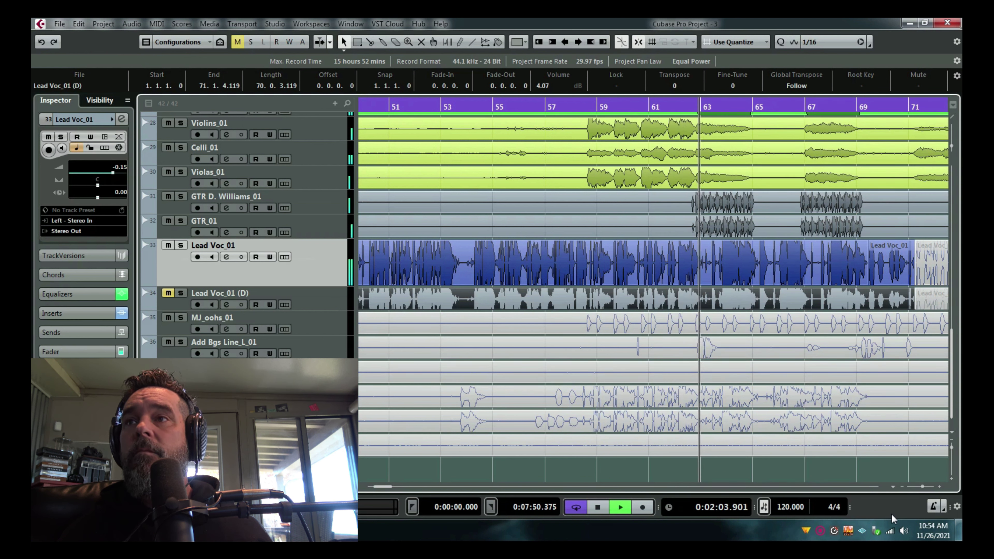
scroll(447, 269, "right", 4)
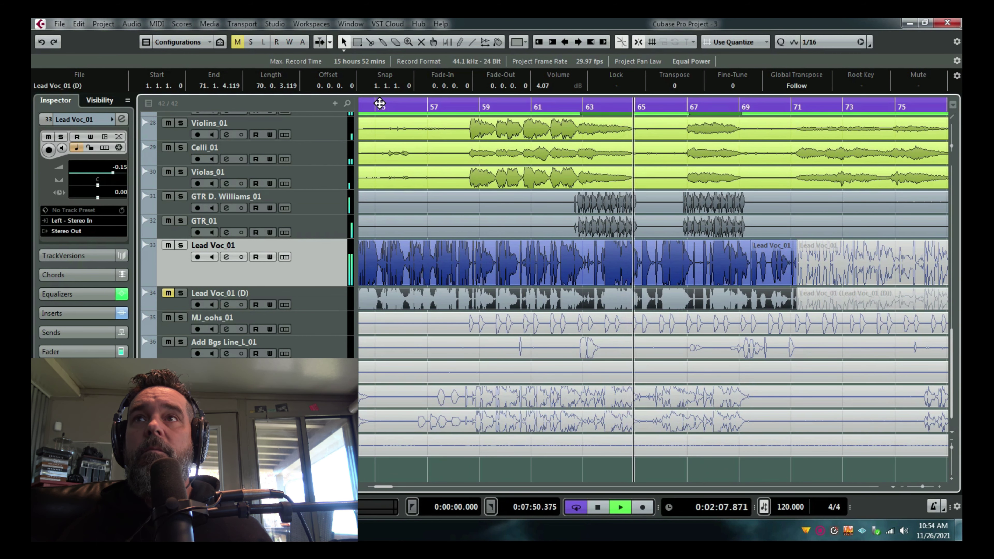
Step: Mute Lead Voc_01, unmute Lead Voc_01 (D), and play the mix from about bar 53
left_click_drag(380, 103, 480, 108)
left_click(168, 246)
key("space")
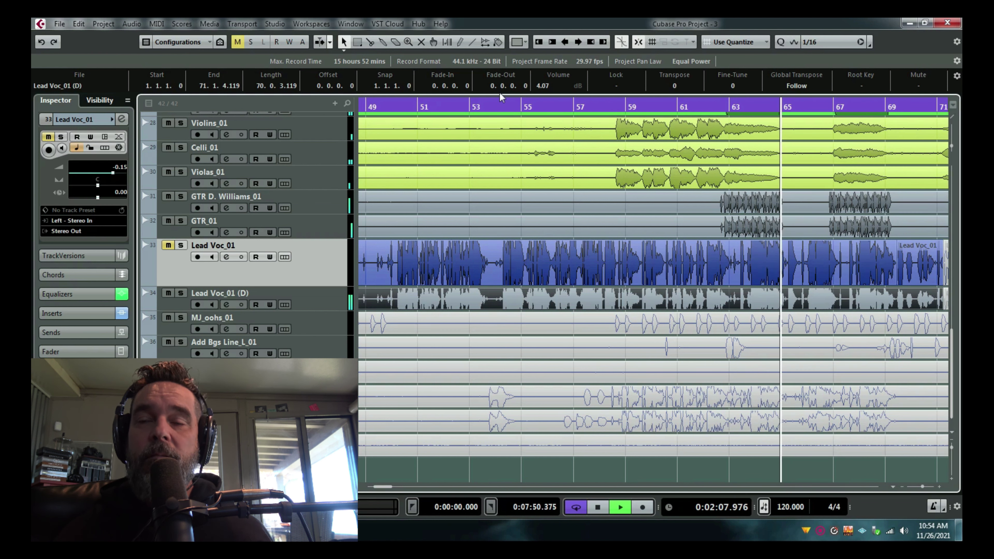
key("space")
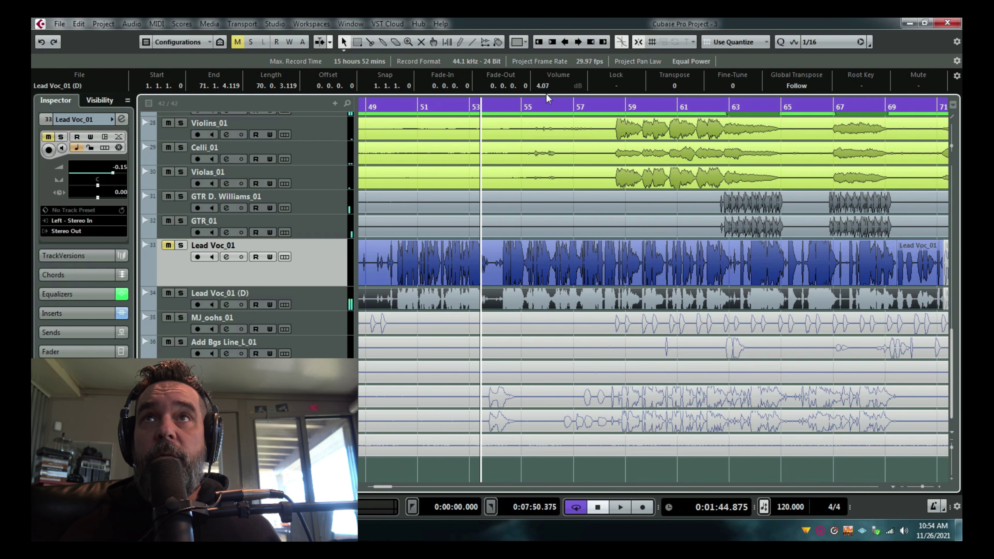
Step: Play from bar 62 with Lead Voc_01 (D) soloed to check the phrase, and clear the solo
key("space")
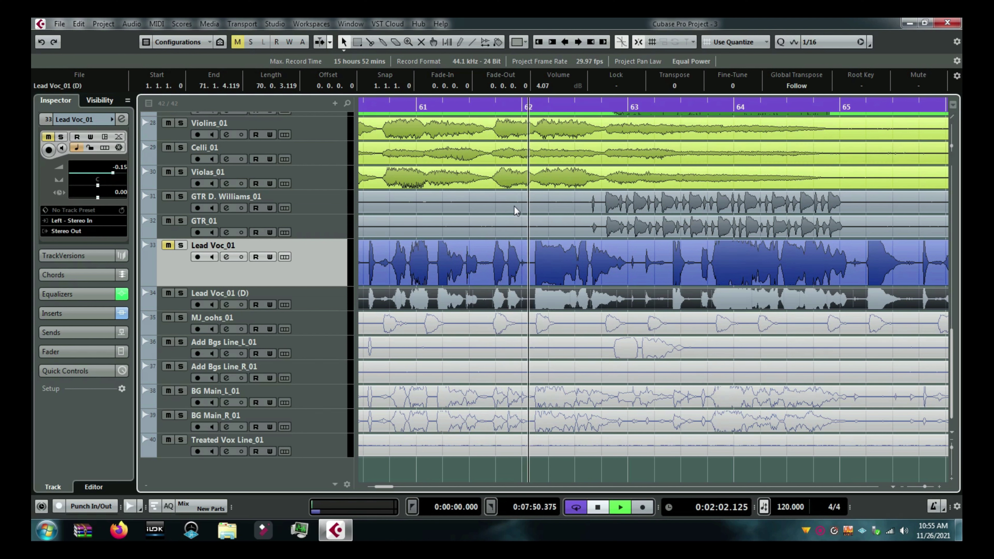
left_click(181, 294)
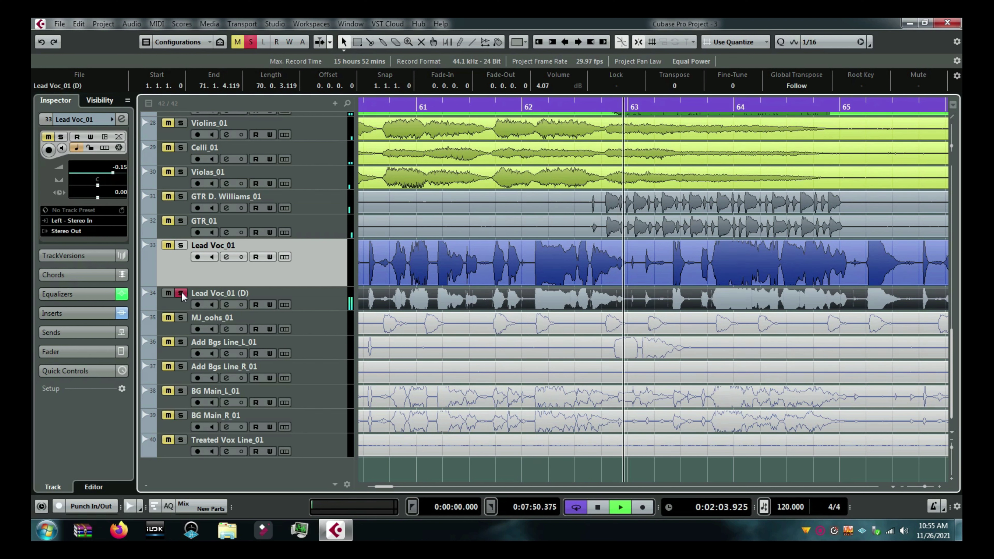
key("space")
left_click(181, 294)
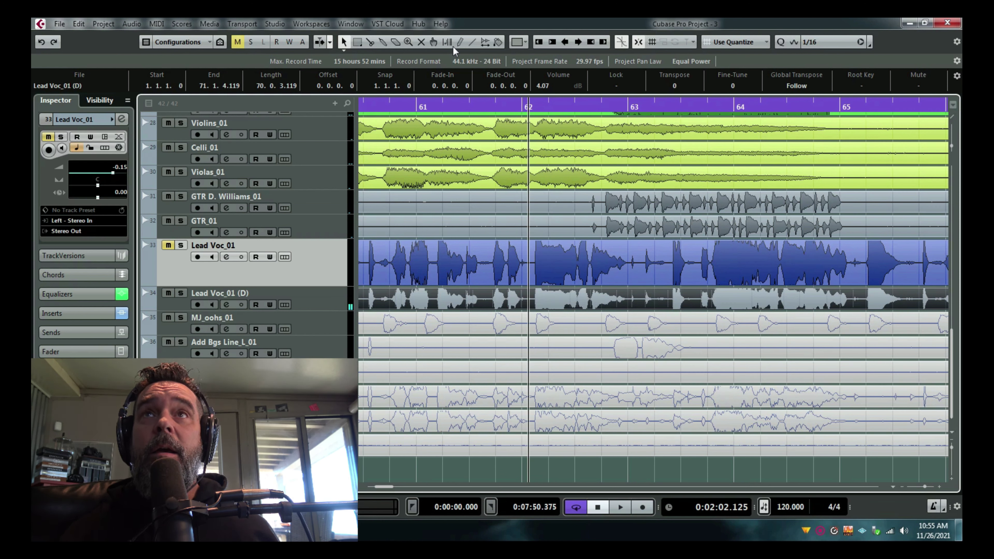
Step: Unmute the BG Main_L_01 and BG Main_R_01 audio events with the Mute tool
key("7")
left_click(568, 397)
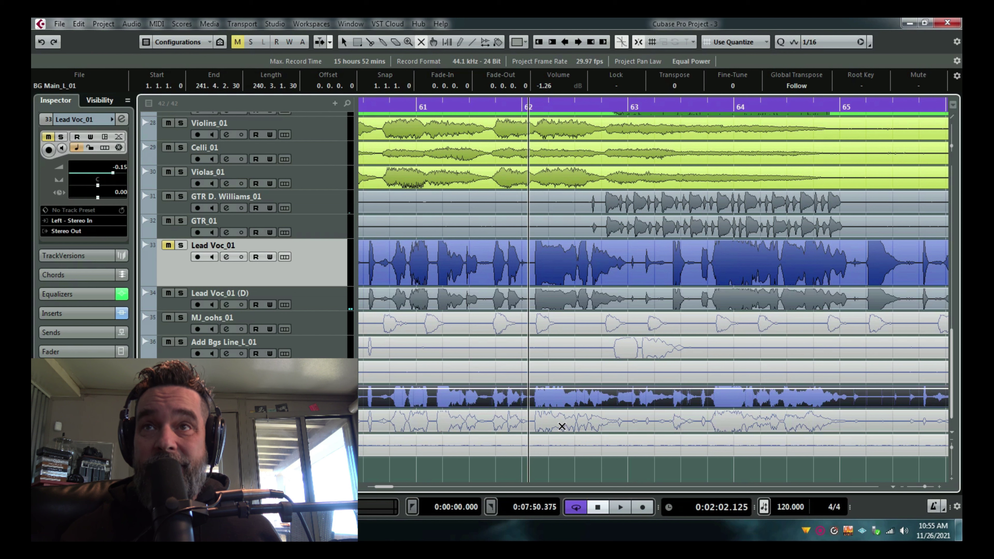
left_click(563, 419)
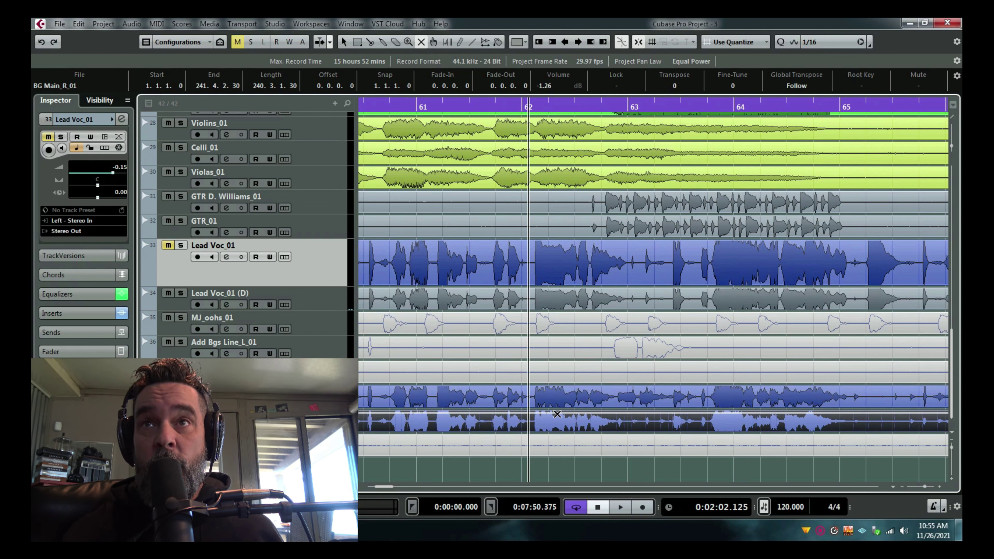
Step: Solo the BG Main background vocals, play the phrase from bar 62, and clear the solo
key("s")
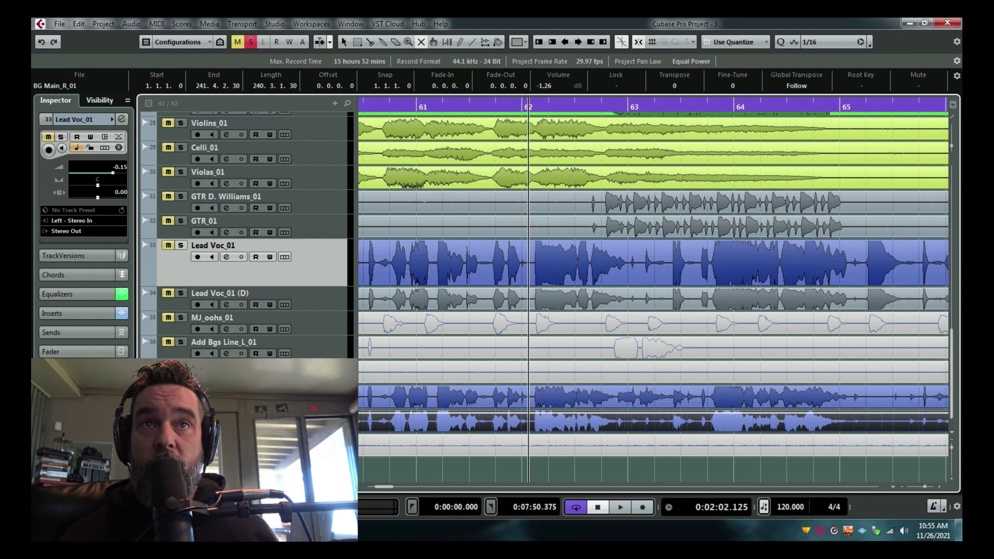
key("space")
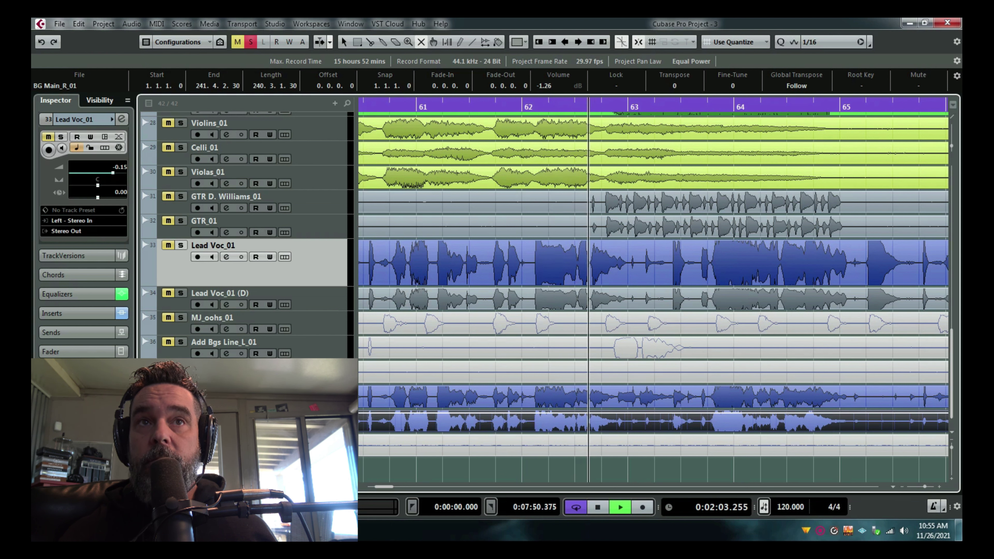
key("space")
key("s")
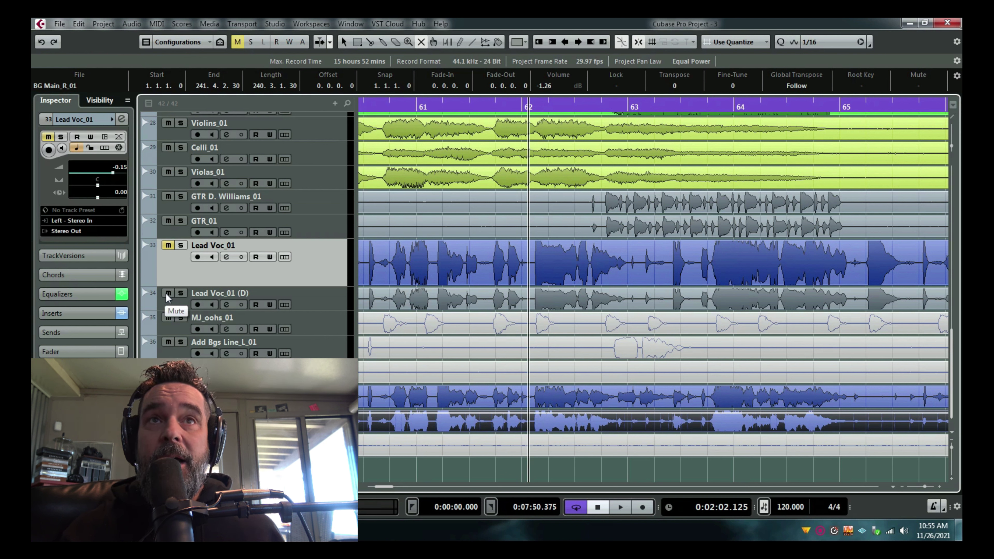
Step: Solo Lead Voc_01 (D), replay the same phrase from bar 62 for comparison, and clear the solo
left_click(180, 294)
key("space")
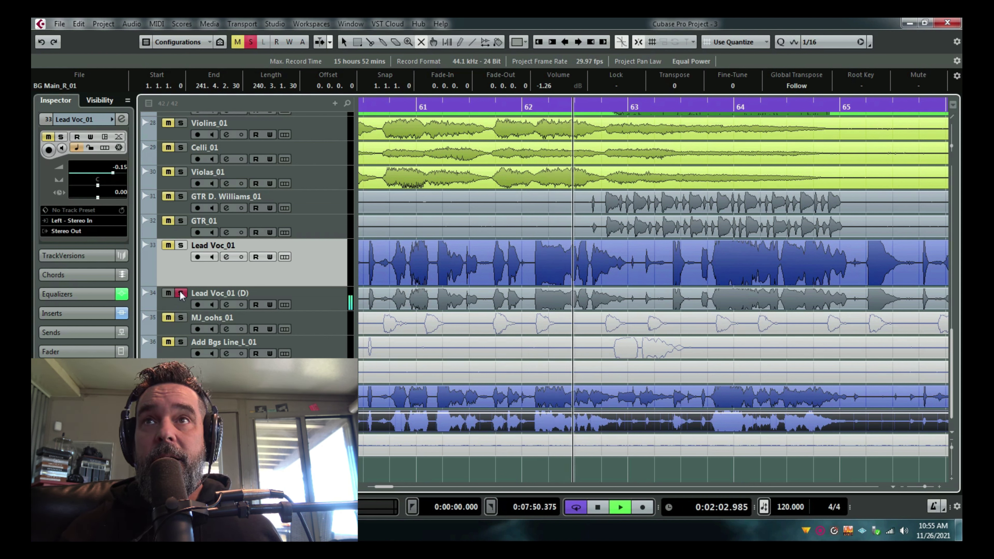
key("space")
left_click(180, 294)
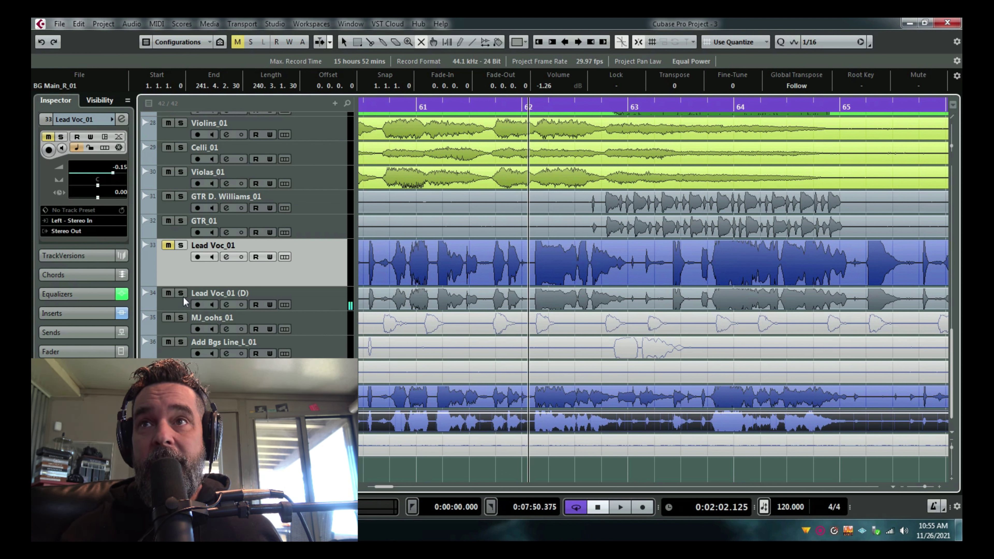
Step: Place the playhead just past bar 62 and unmute the Lead Voc_01 track alongside its (D) copy
left_click_drag(528, 106, 528, 98)
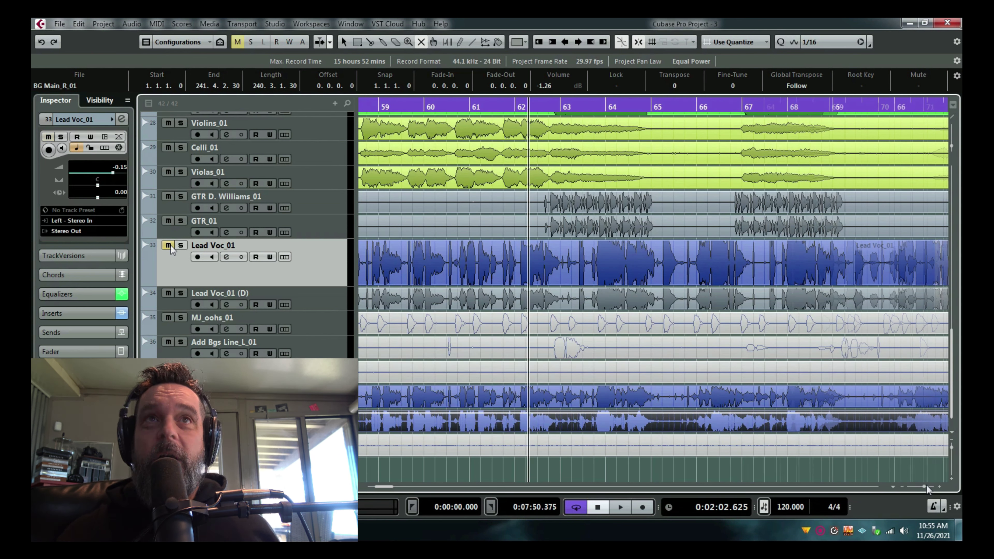
left_click_drag(926, 485, 918, 485)
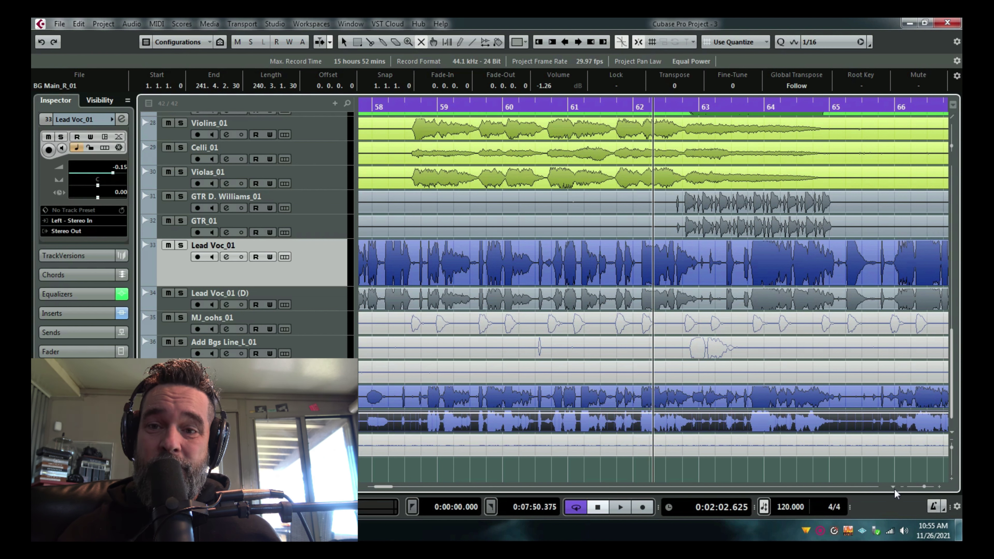
Step: Solo Lead Voc_01 and play the phrase starting between bars 65 and 66 through bar 68
left_click_drag(489, 105, 493, 69)
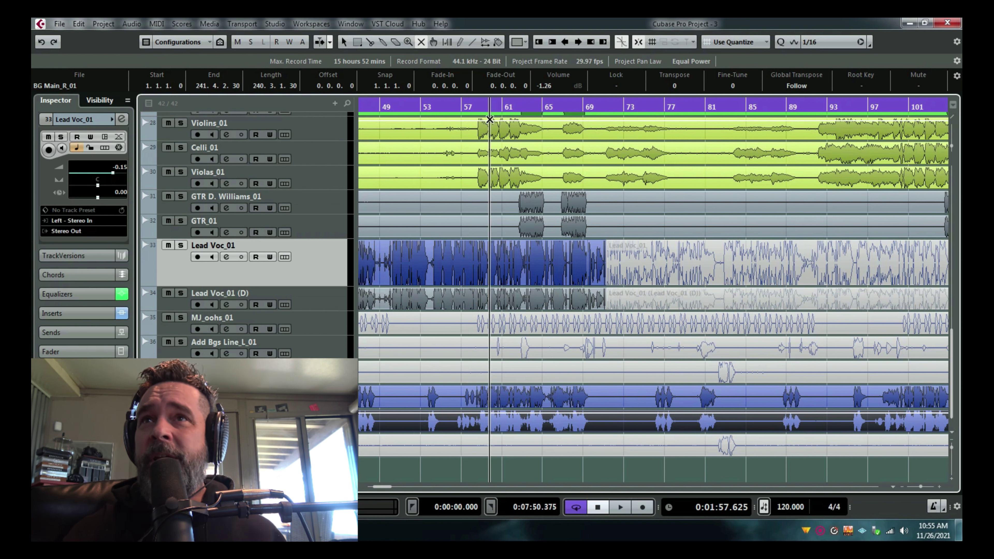
left_click_drag(545, 105, 165, 246)
left_click(181, 245)
key("space")
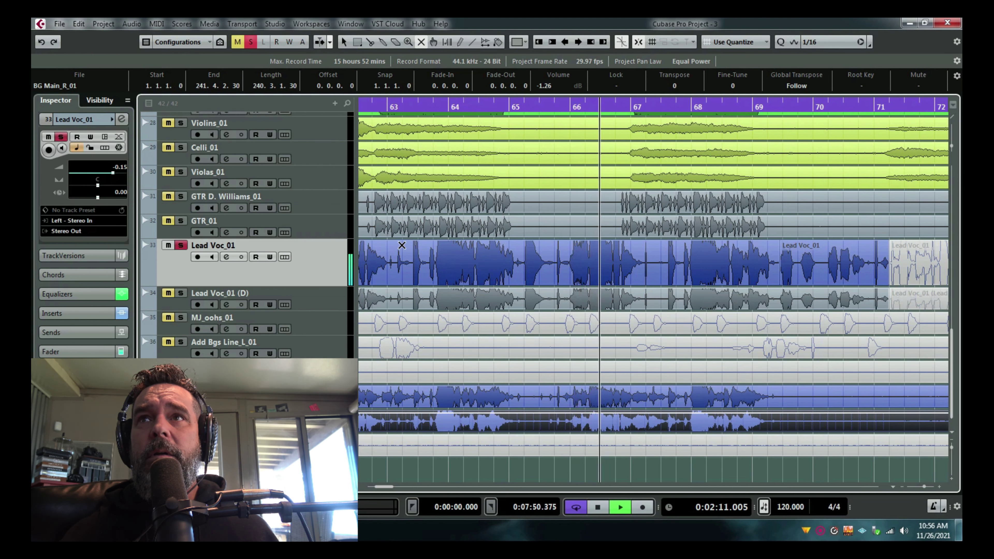
scroll(882, 485, "right", 2)
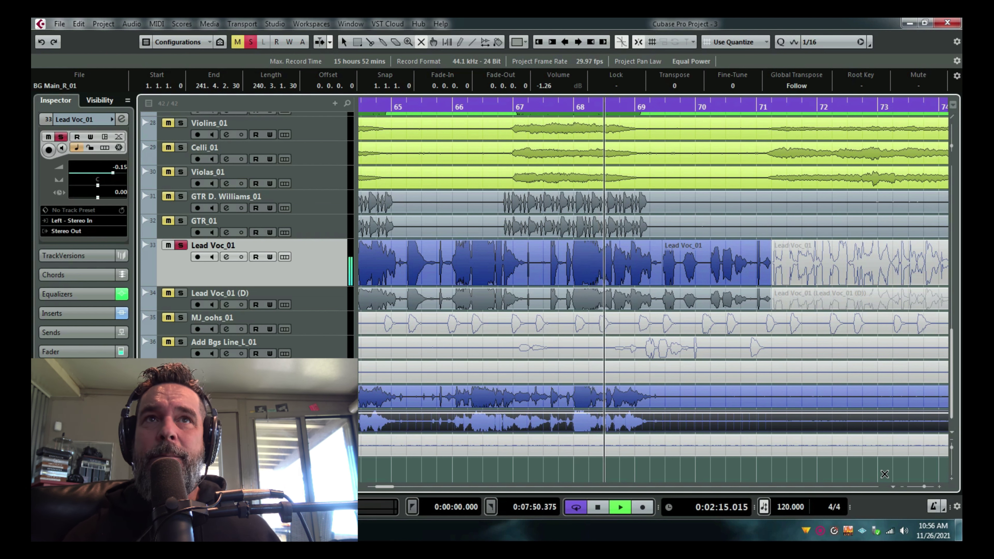
key("space")
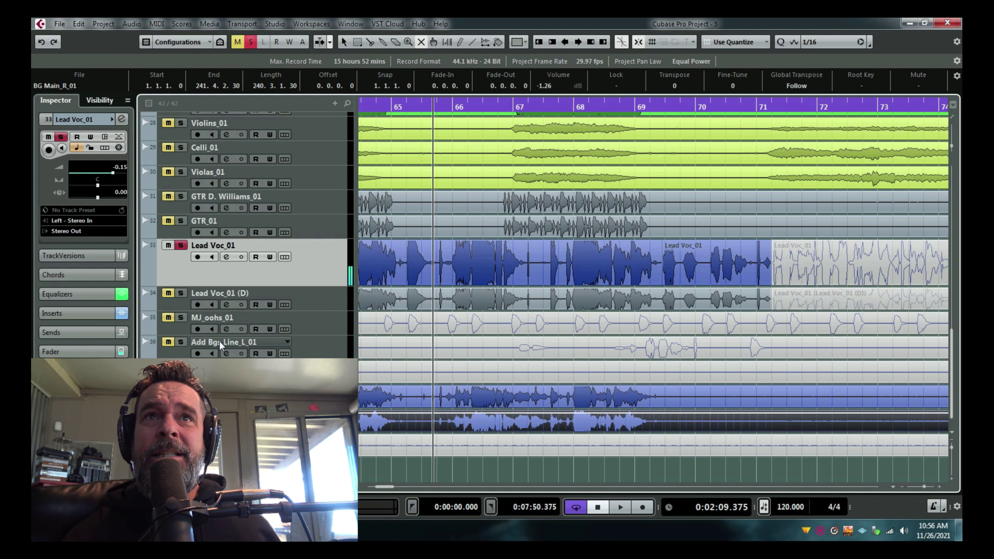
Step: Switch the solo from Lead Voc_01 to Lead Voc_01 (D) and replay the same phrase from between bars 65 and 66
left_click(180, 245)
left_click(180, 294)
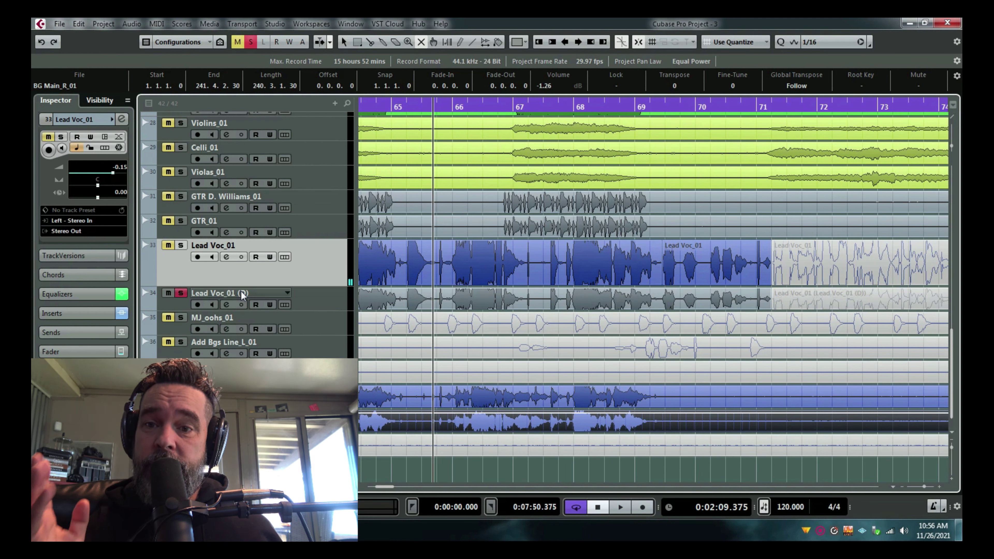
key("space")
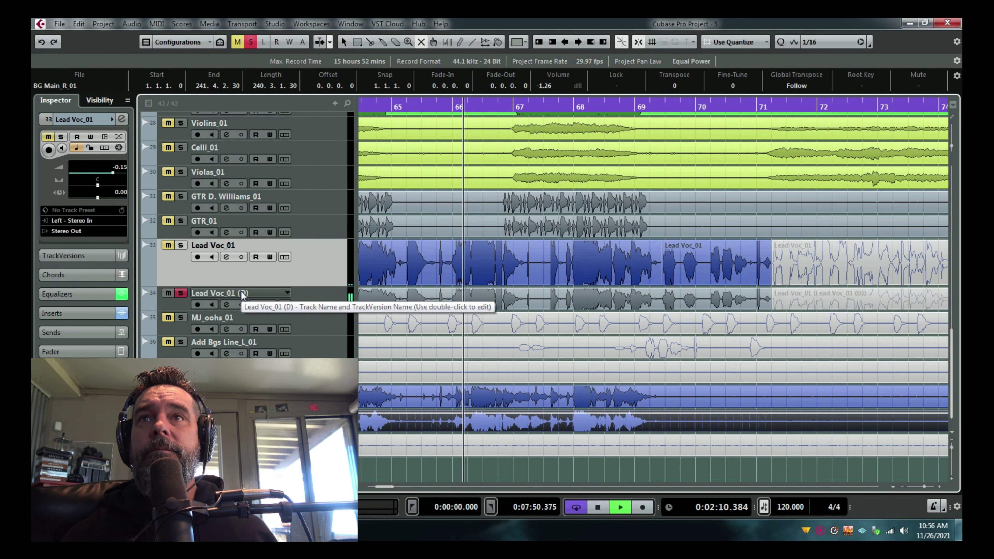
key("space")
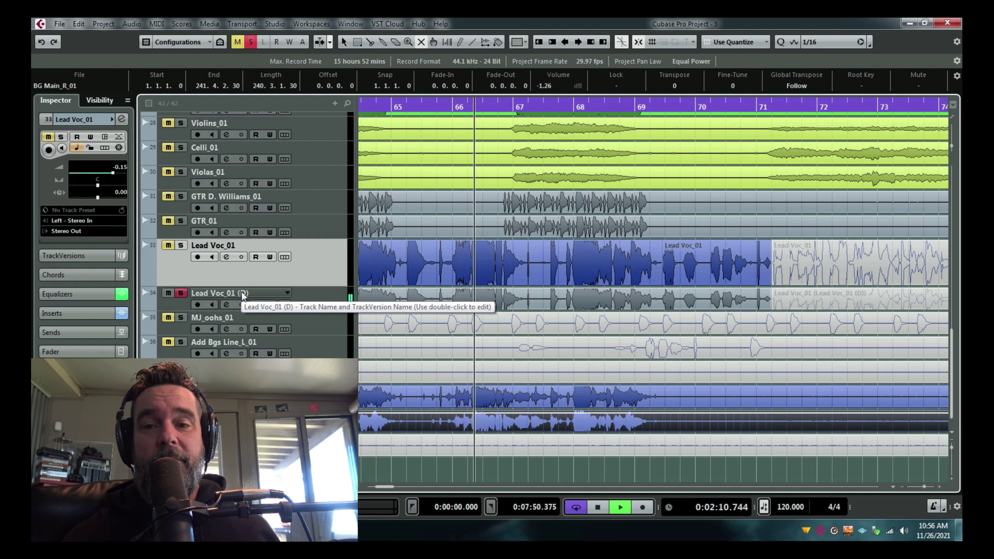
key("space")
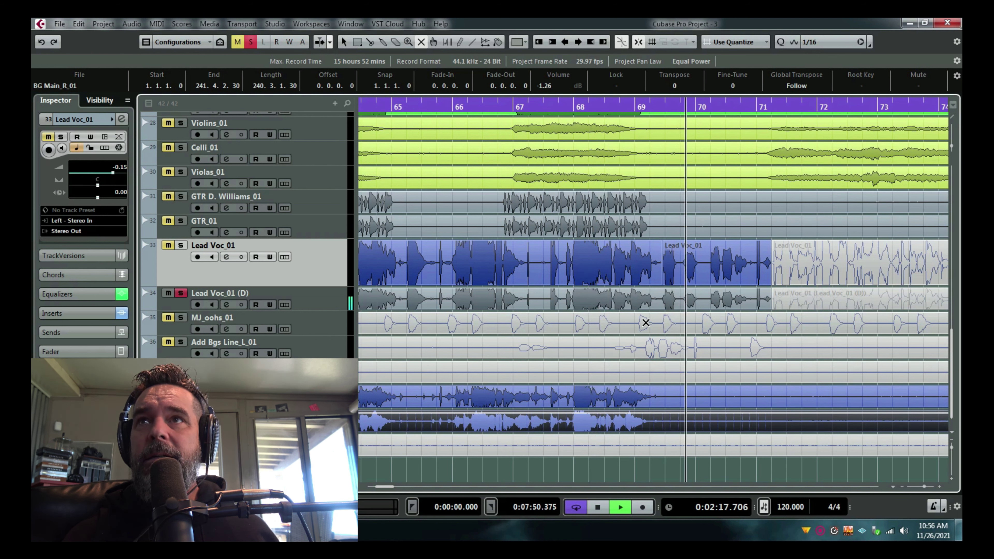
key("space")
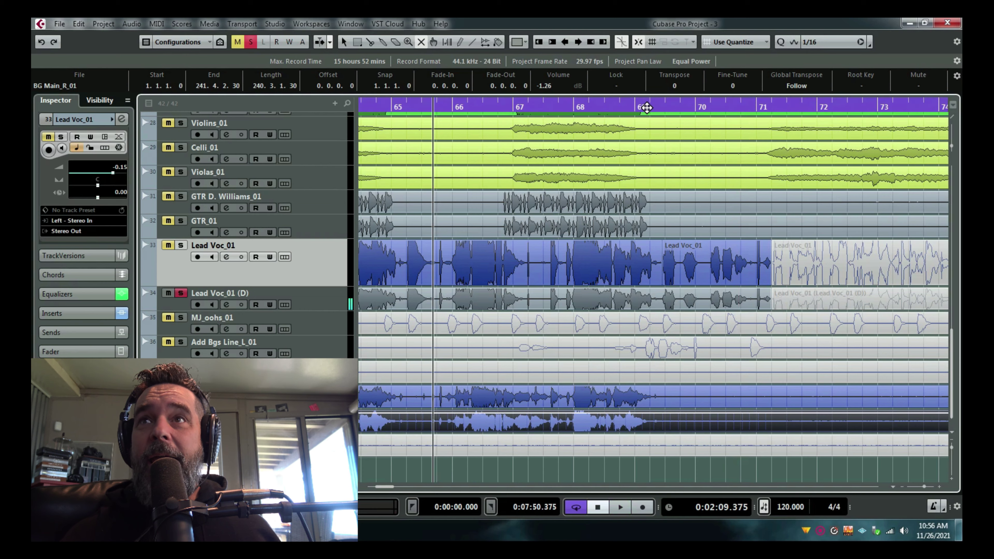
Step: Place the playhead just past bar 69 and play the end of the soloed Lead Voc_01 (D) phrase twice
left_click_drag(647, 106, 622, 120)
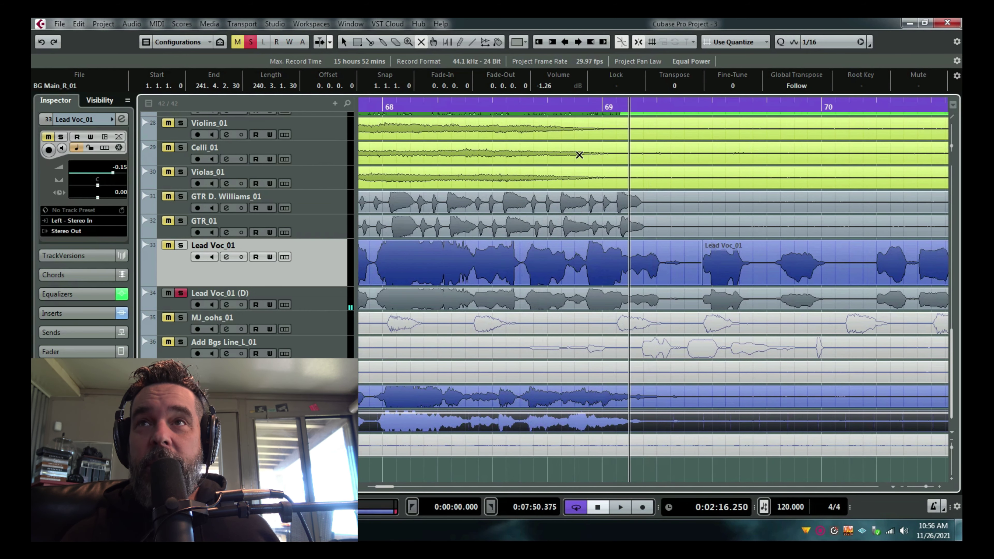
key("space")
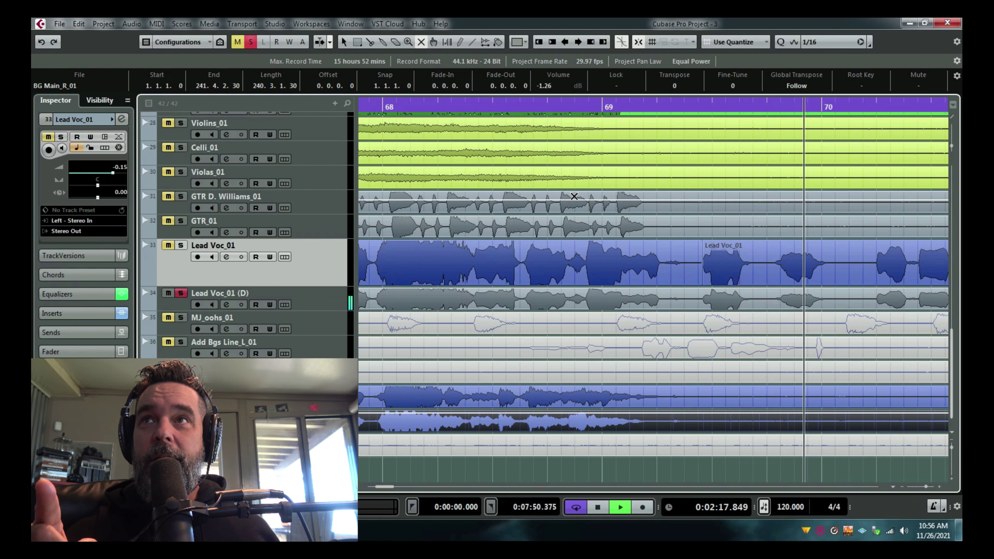
key("space")
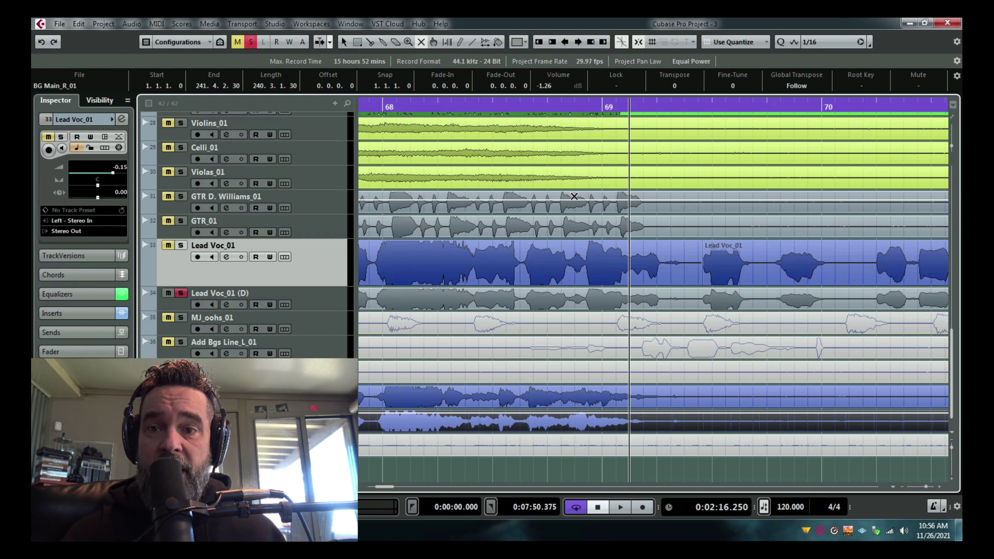
key("space")
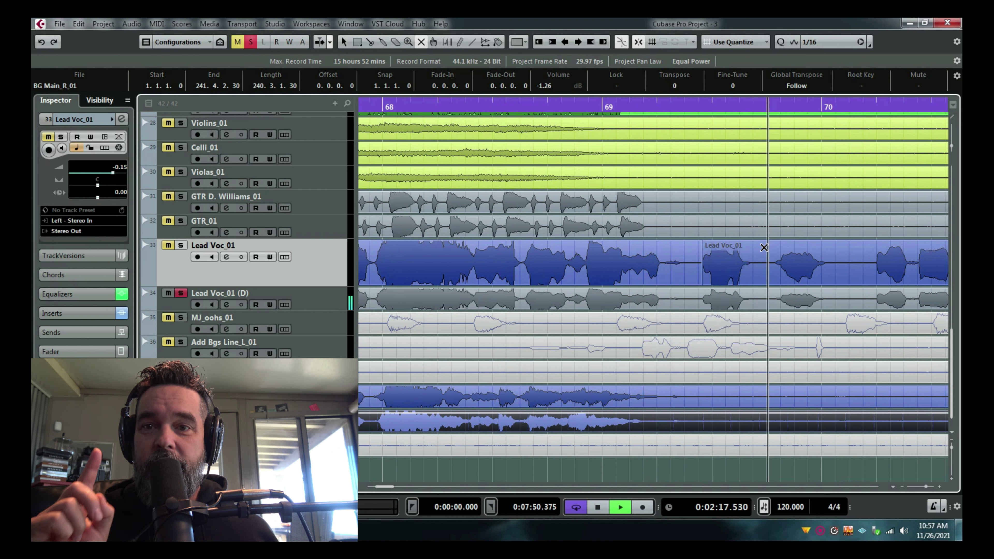
key("space")
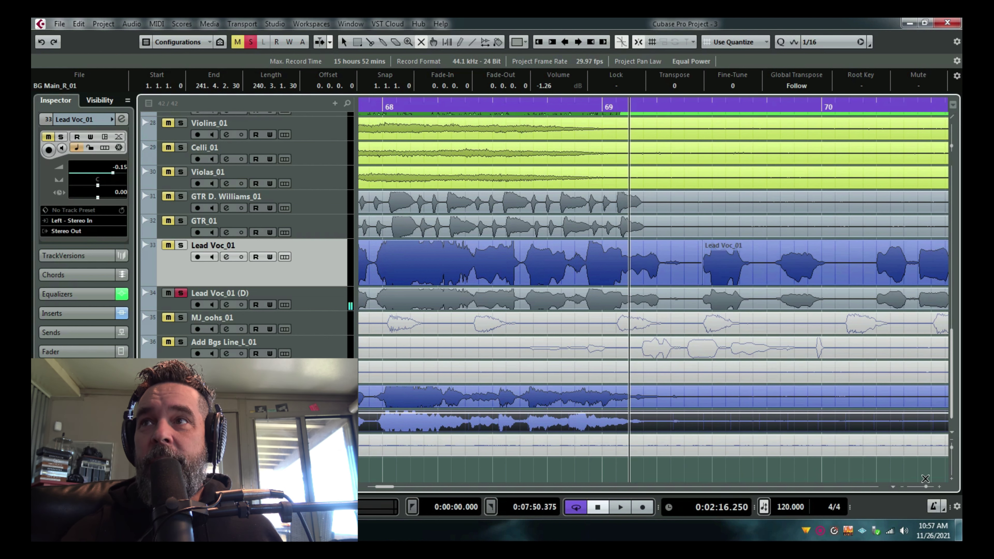
Step: Clear the Lead Voc_01 (D) solo, then play the background vocals soloed from about bar 57 twice
left_click_drag(925, 487, 920, 487)
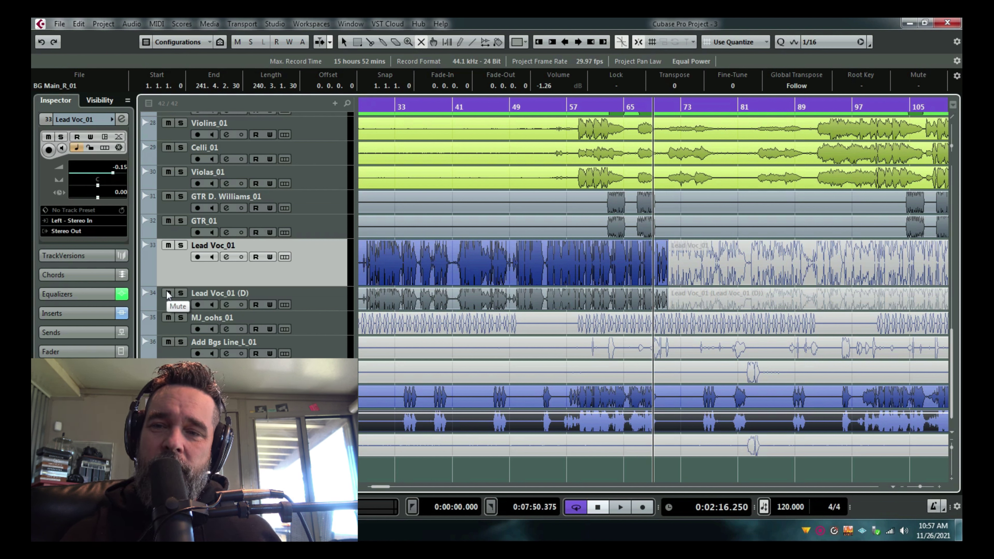
left_click_drag(548, 109, 566, 107)
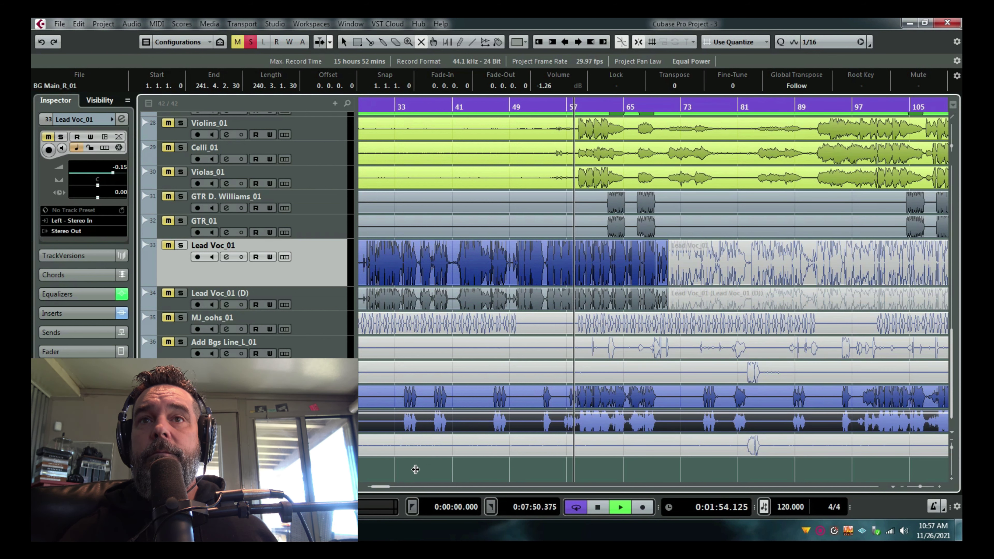
scroll(386, 485, "right", 1)
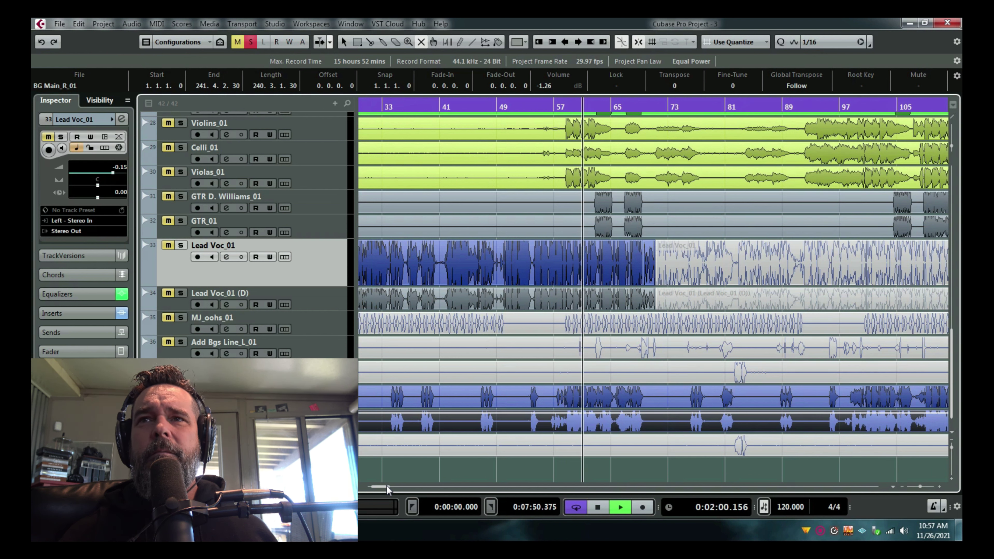
key("space")
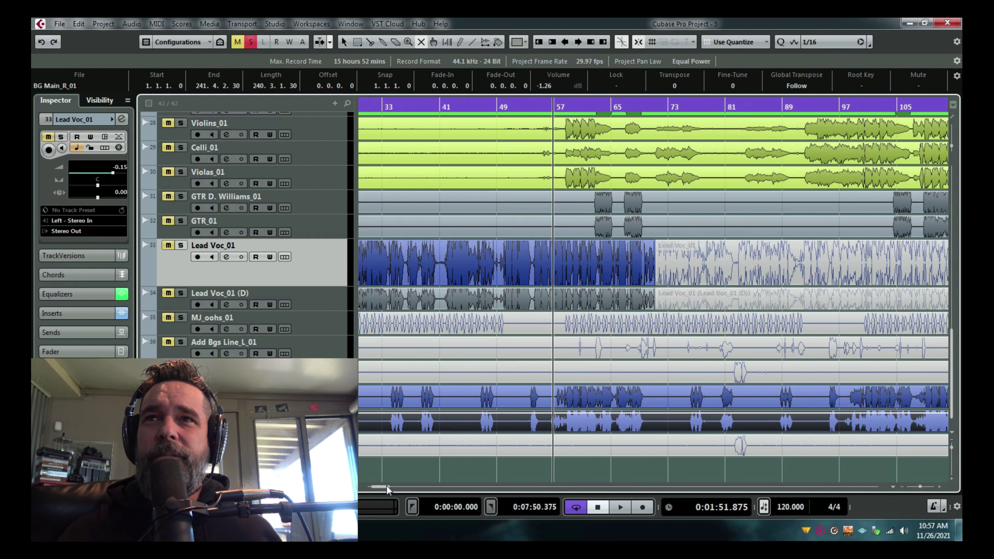
key("space")
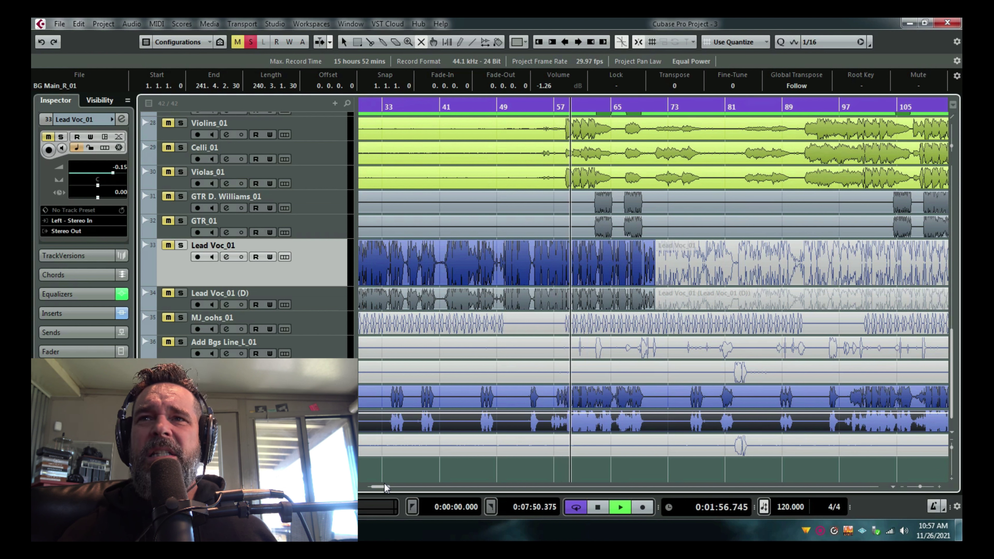
key("space")
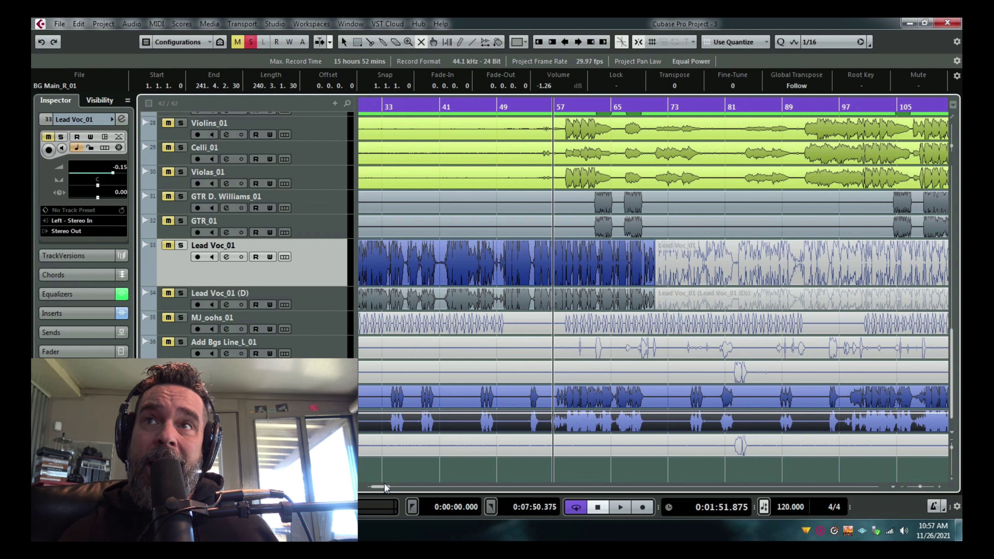
Step: Solo Lead Voc_01 and play it from about bar 57 for comparison with the background vocals
left_click(181, 245)
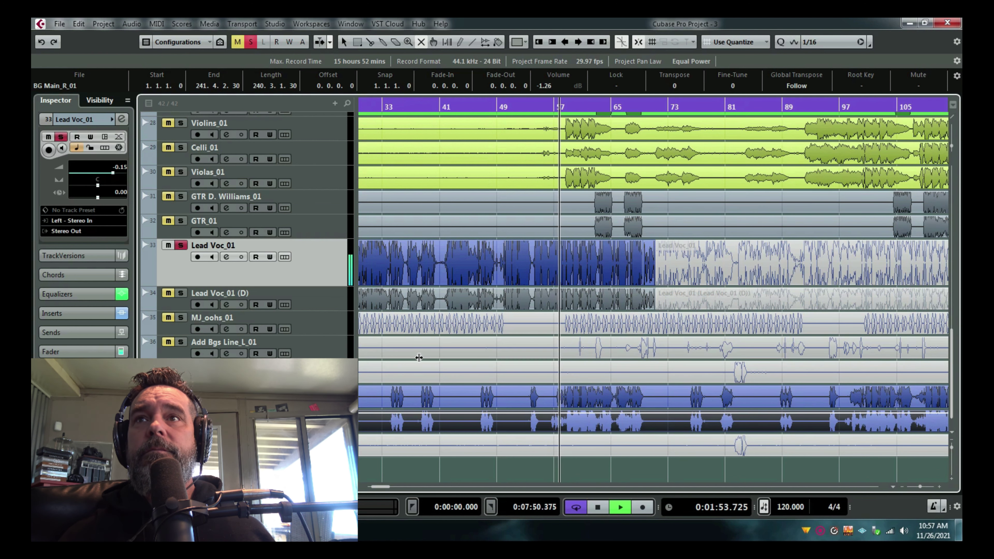
scroll(881, 485, "right", 4)
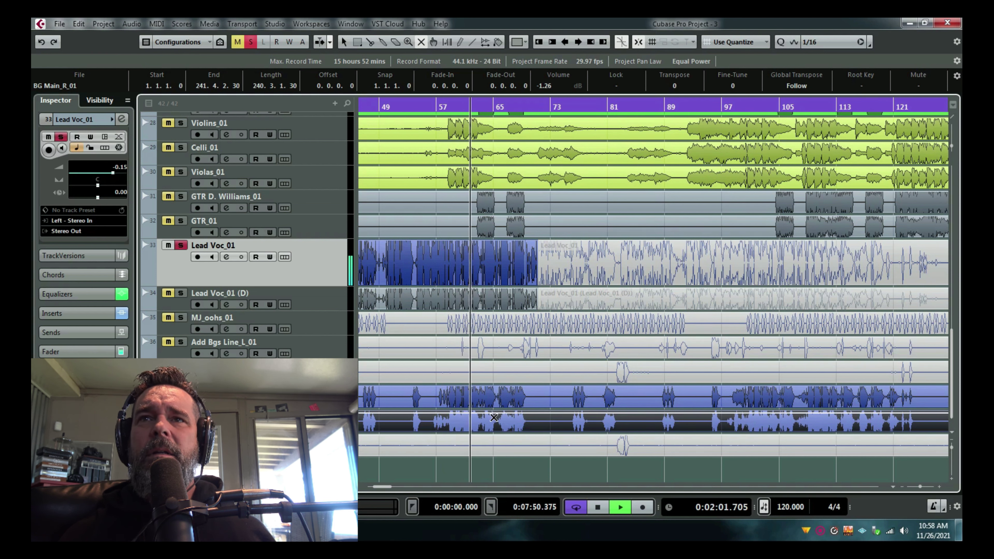
key("space")
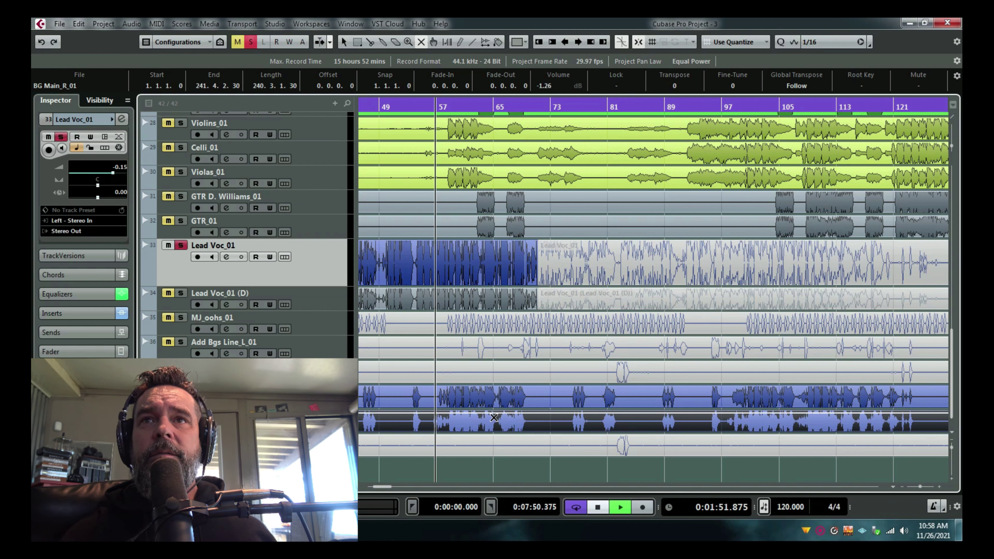
key("space")
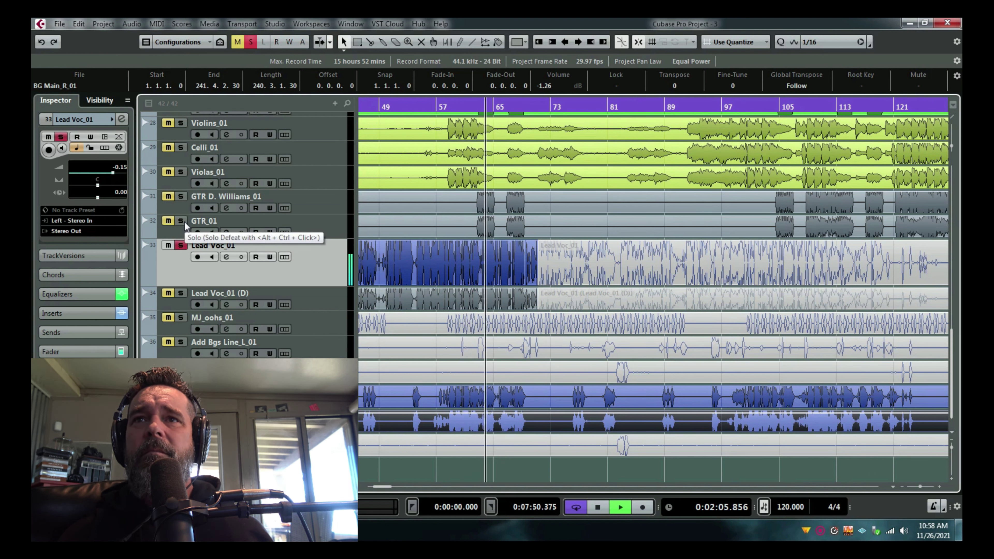
Step: Place the playhead between bars 63 and 64 and play the soloed Lead Voc_01 from there
left_click(488, 106)
key("space")
left_click(482, 106)
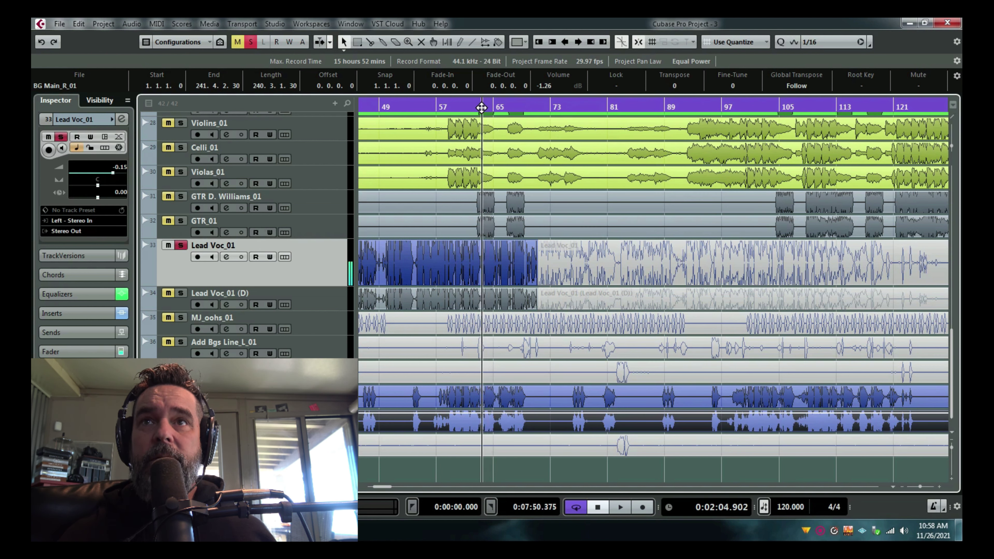
key("space")
key("space")
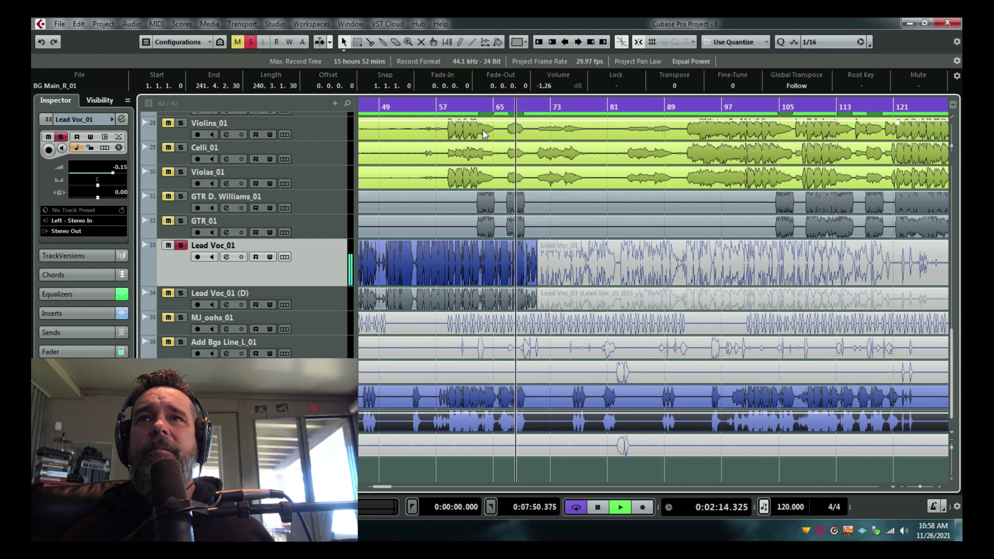
Step: Replay the soloed Lead Voc_01 phrase from just past bar 66
left_click_drag(501, 110, 513, 150)
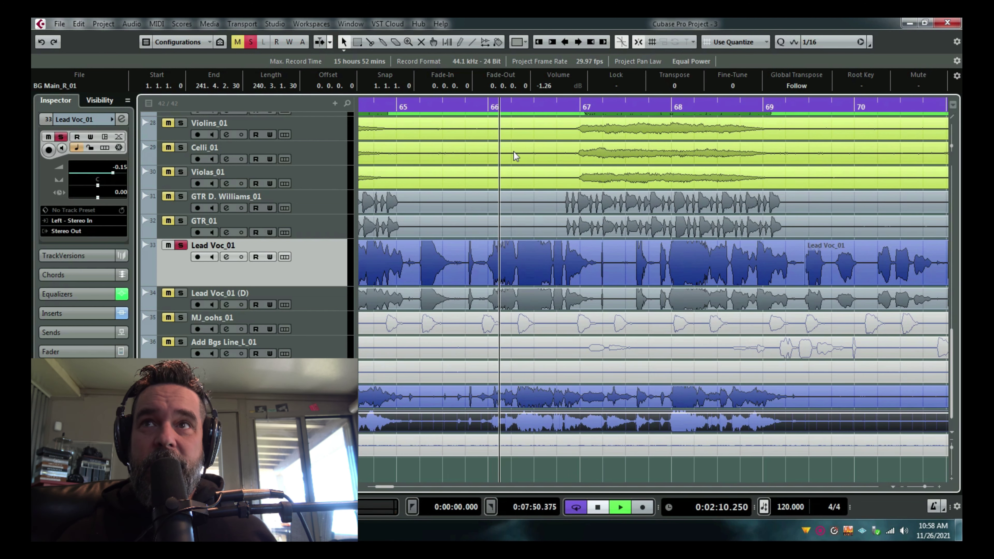
key("space")
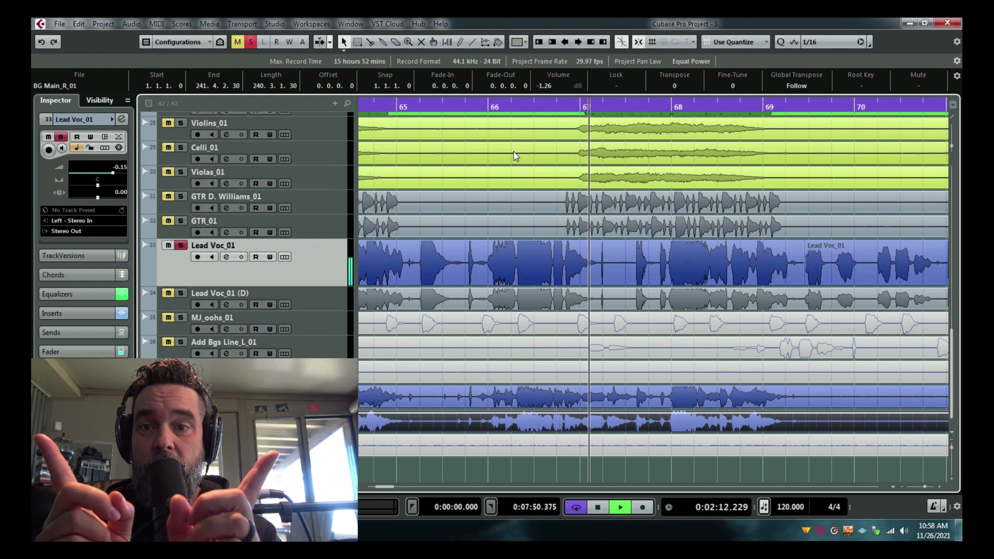
key("space")
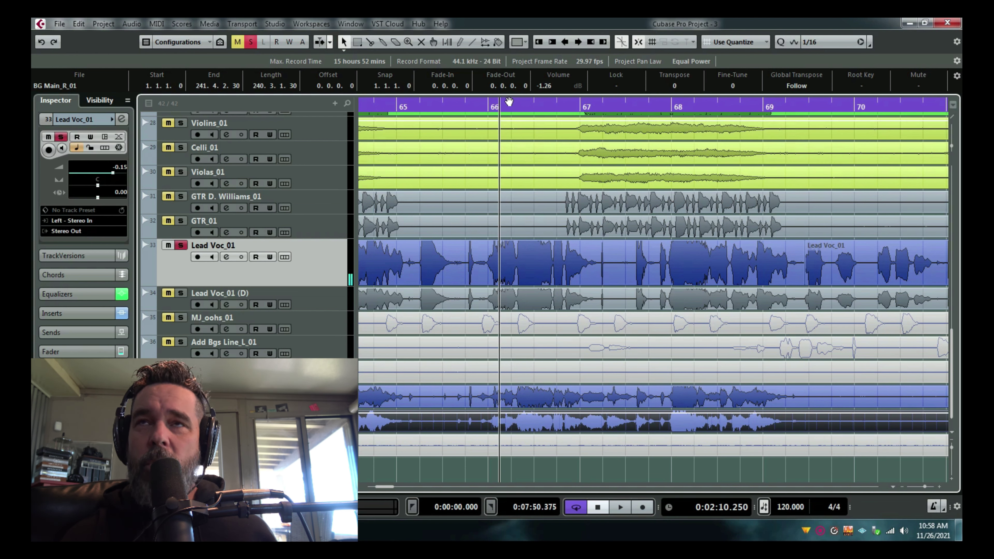
Step: Clear the Lead Voc_01 solo, mute the string, lead and BG Main vocal tracks, and play the remaining mix from about bar 57
left_click_drag(497, 101, 361, 50)
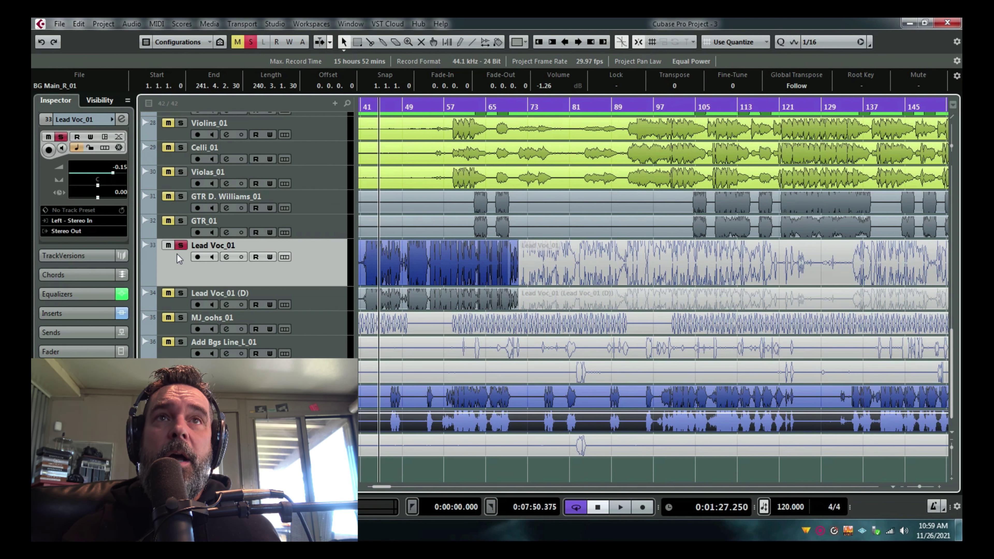
left_click(180, 245)
scroll(486, 324, "up", 3)
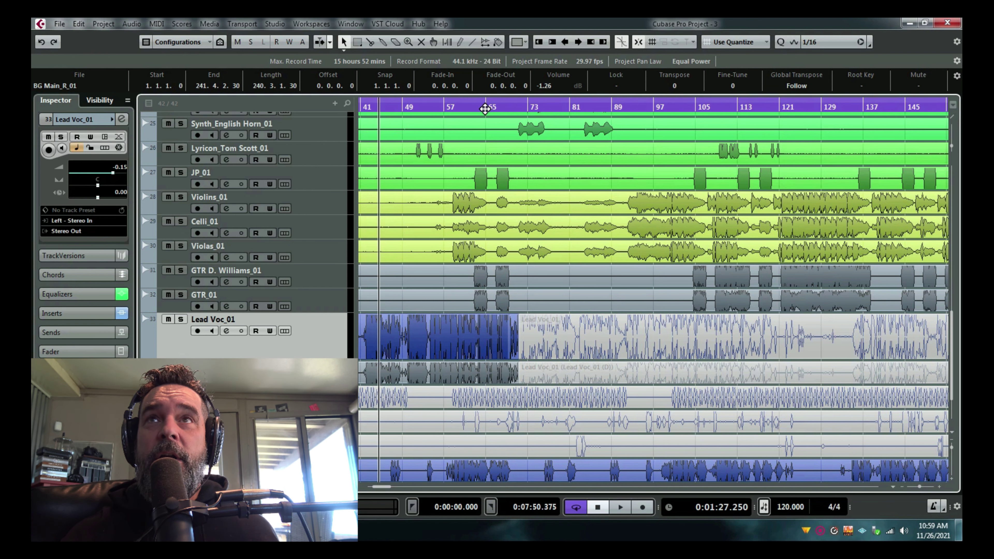
mouse_move(485, 109)
left_mouse_down()
mouse_move(477, 96)
mouse_move(541, 91)
mouse_move(477, 88)
mouse_move(494, 87)
mouse_move(495, 99)
left_mouse_up()
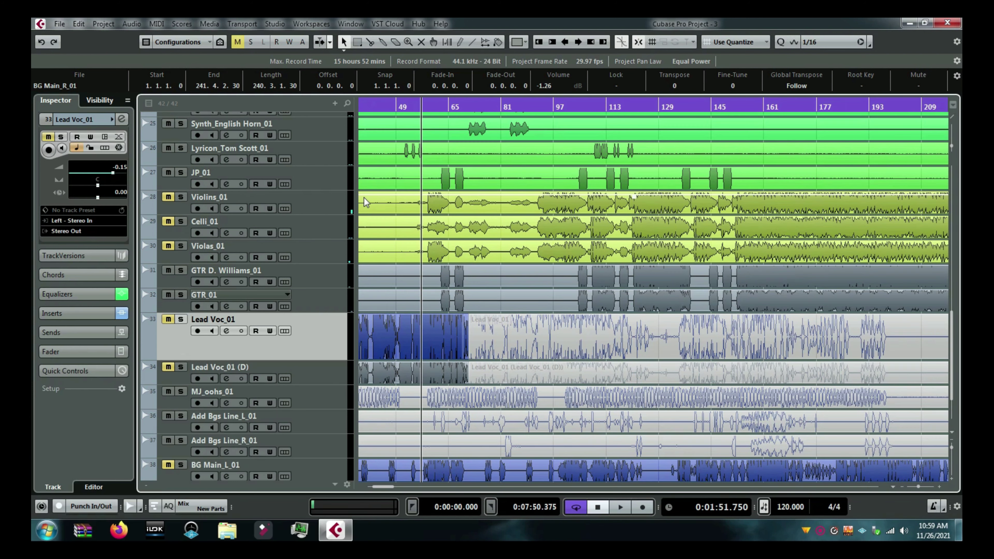
key("space")
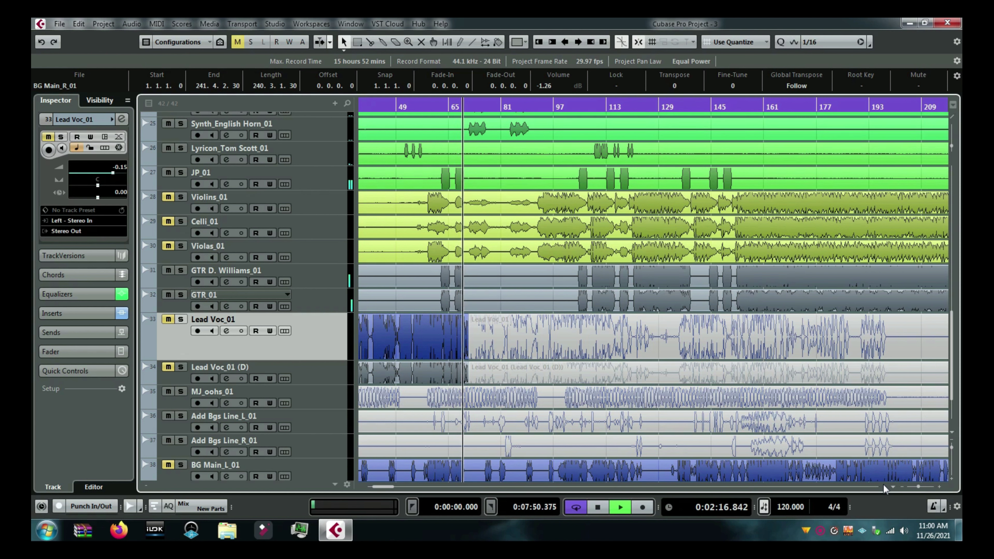
key("space")
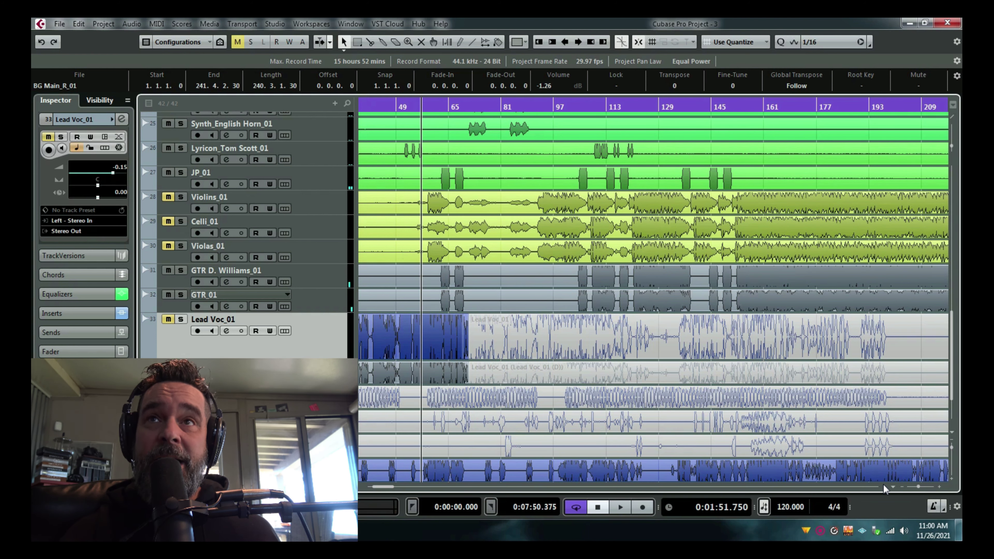
Step: Solo GTR D. Williams_01 and GTR_01 and play them from just past bar 104
left_click(588, 106)
key("g")
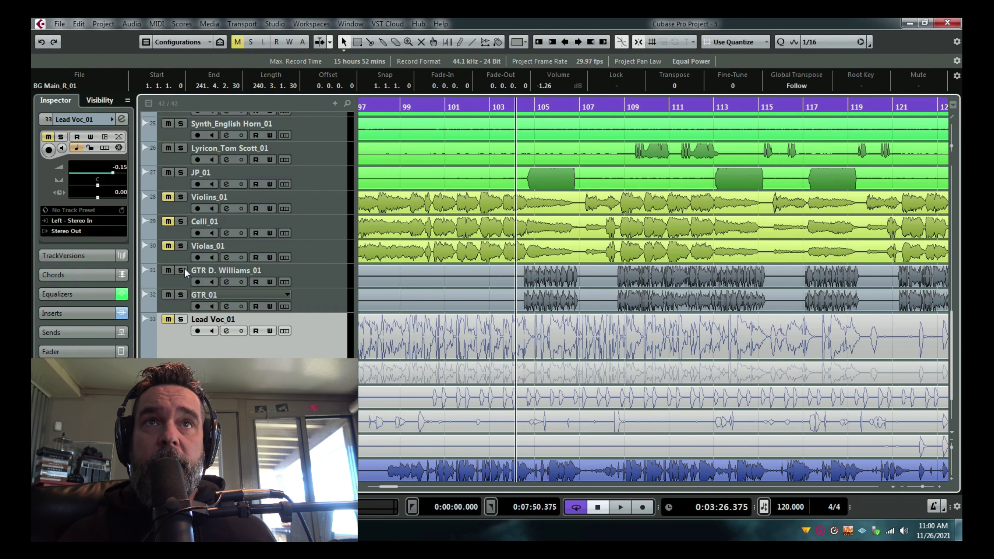
key("space")
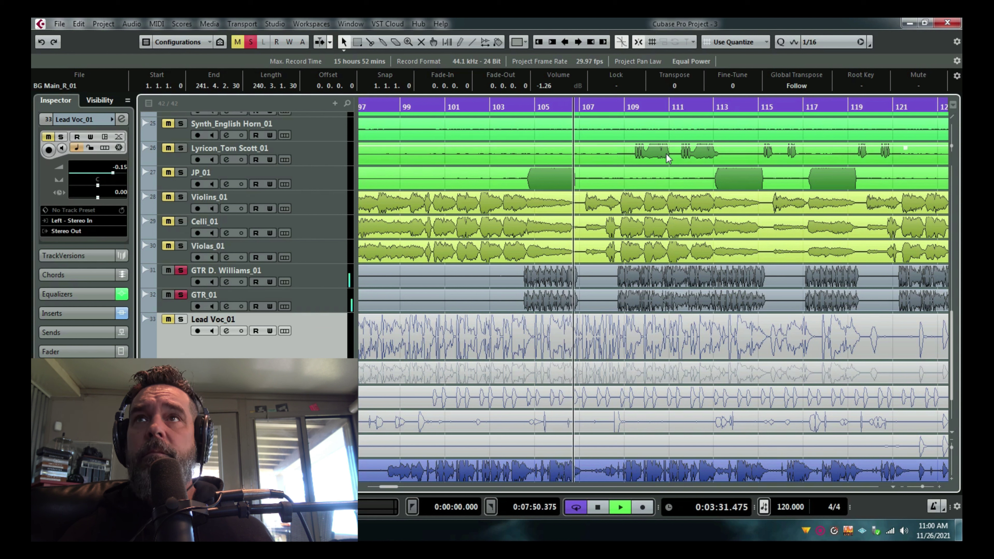
Step: Replay the two soloed guitar tracks from between bars 108 and 109
left_click(614, 106)
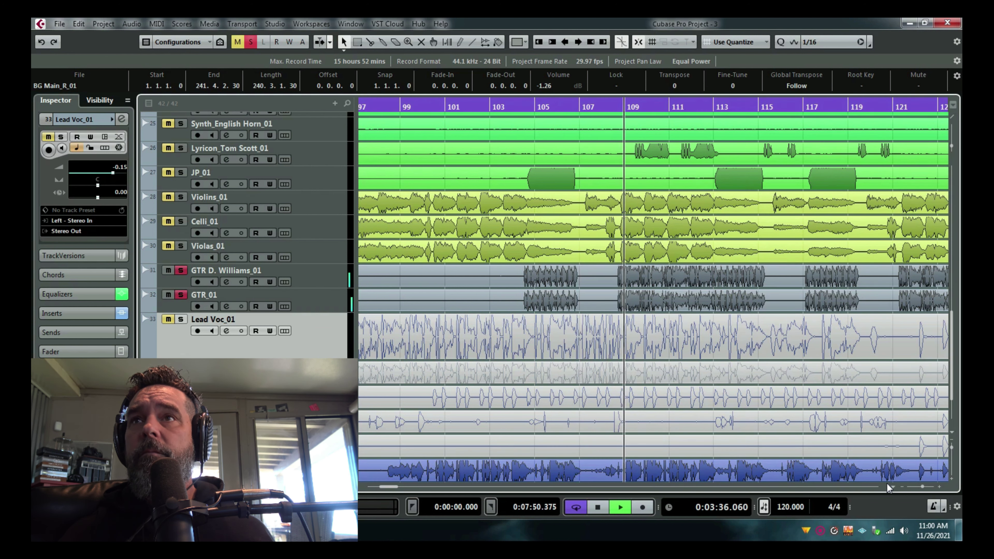
key("space")
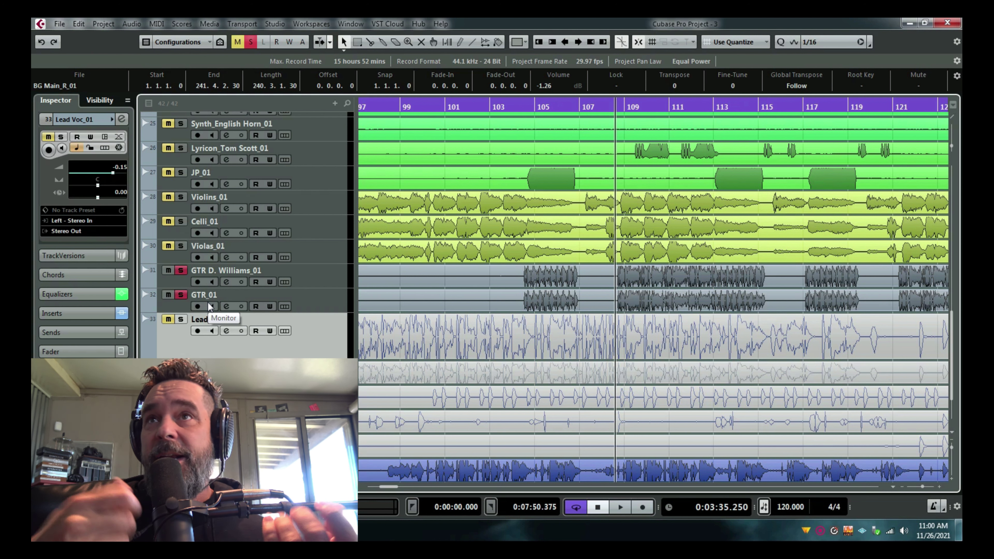
key("space")
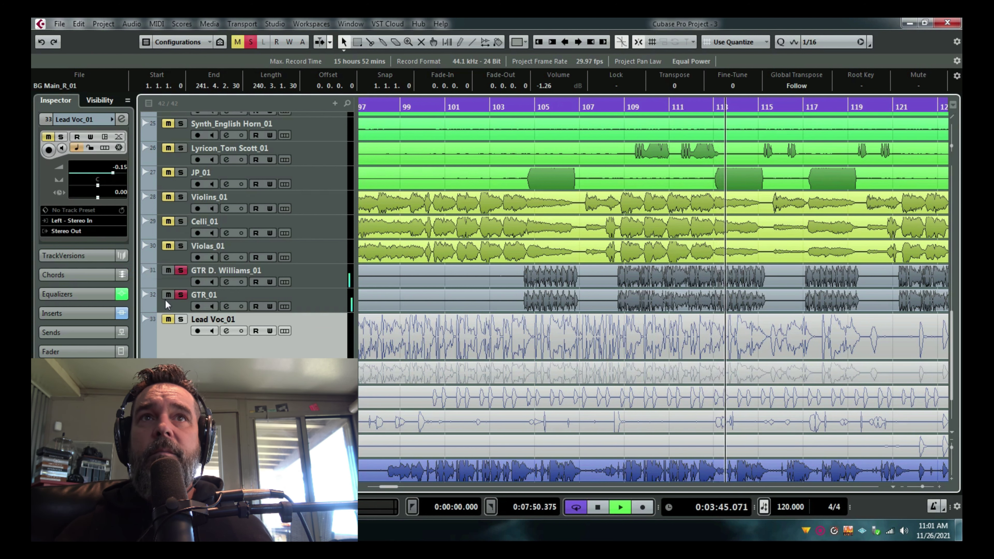
key("space")
Step: Clear the solo on both guitar tracks and play the mix from between bars 108 and 109
left_click(180, 294)
left_click(181, 270)
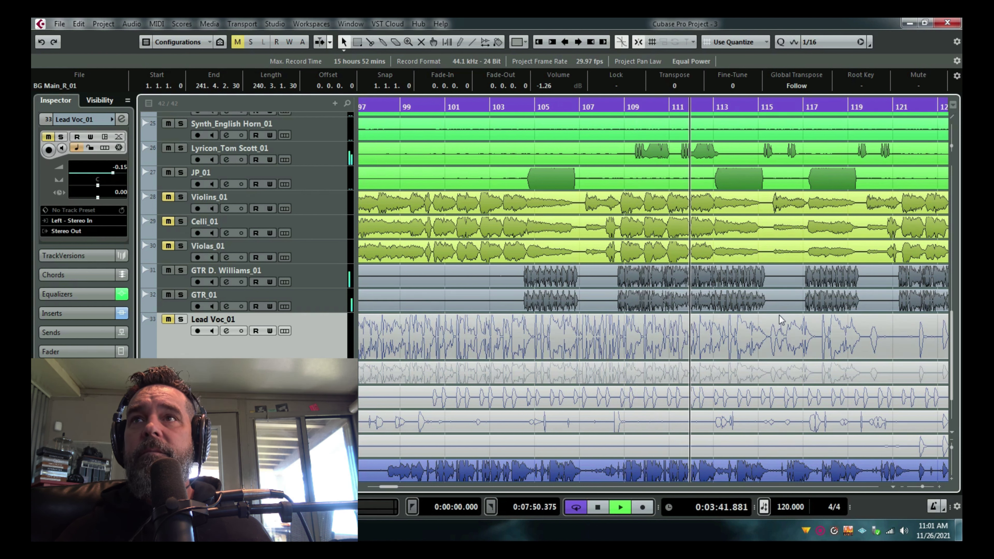
key("space")
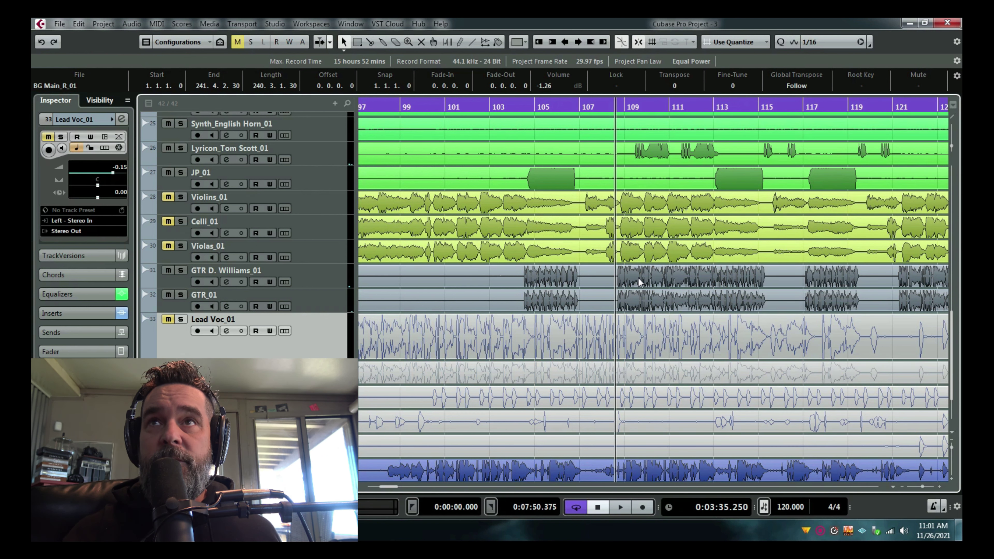
Step: Solo the drum tracks New Cabassa_01, Kick_01, SN_01 and Soc_01
left_click(494, 107)
left_click(493, 103)
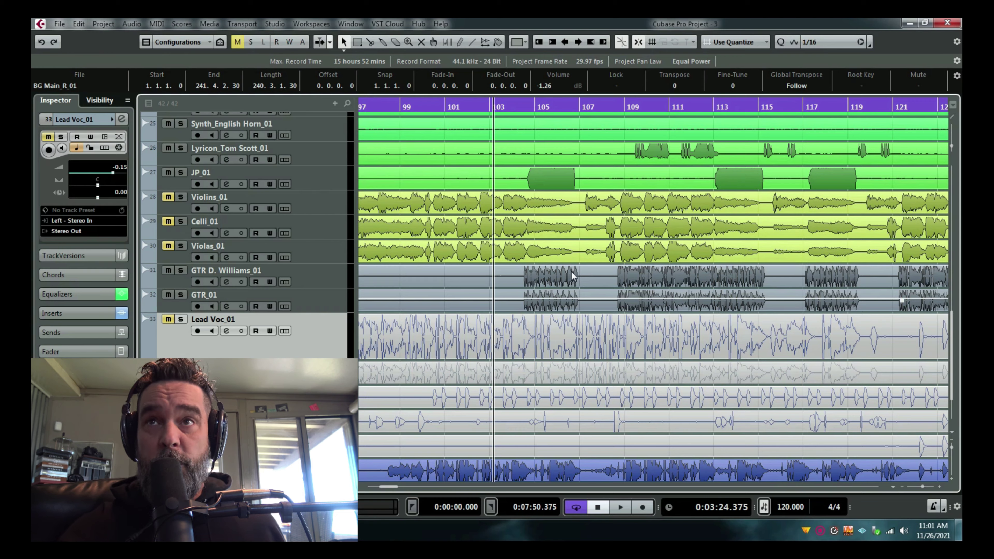
scroll(489, 176, "up", 6)
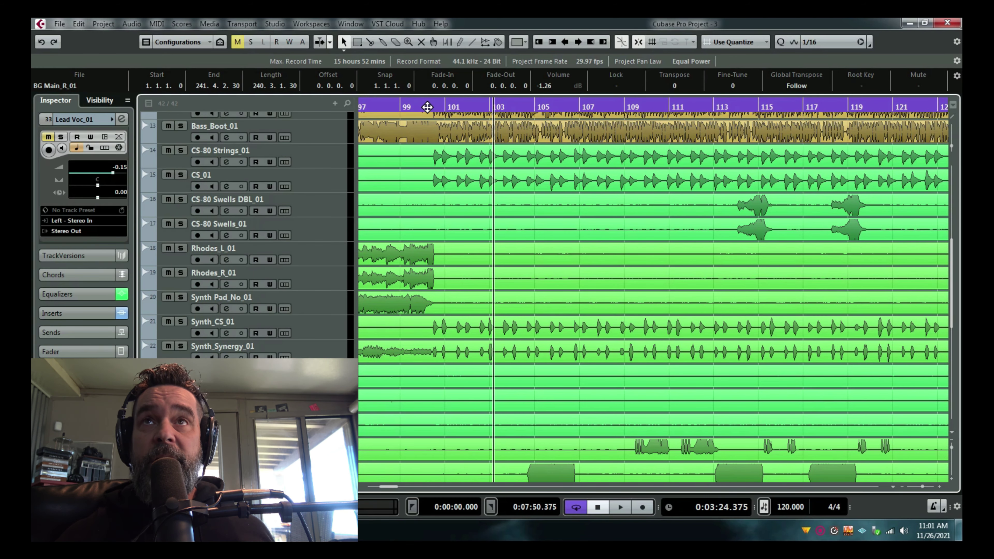
scroll(432, 184, "up", 6)
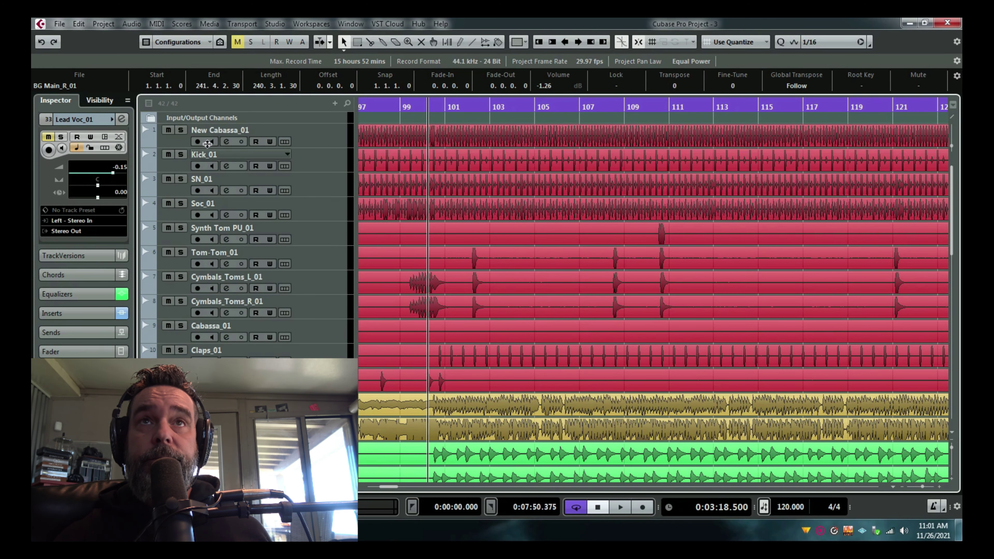
left_click(180, 129)
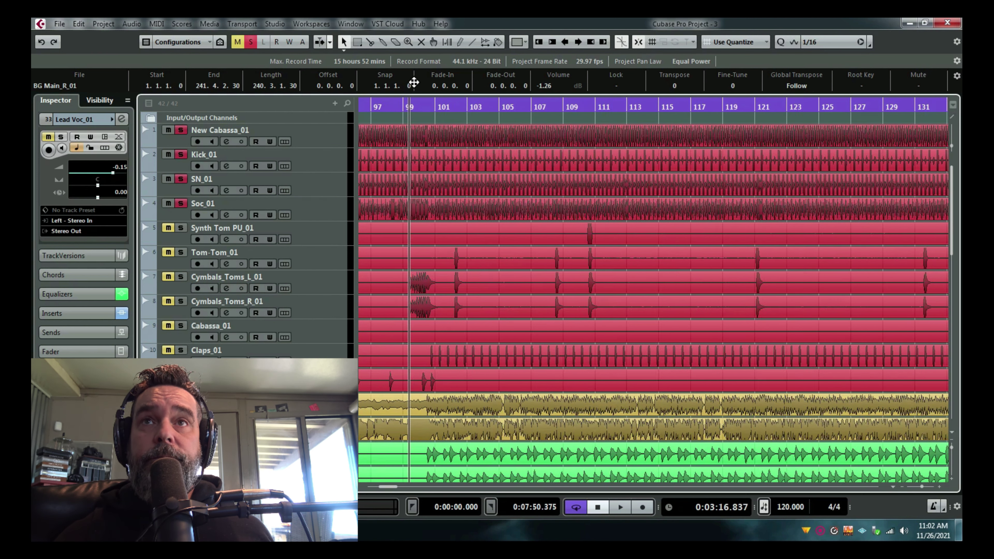
Step: Remove New Cabassa_01 from the solo and play the remaining soloed drums from between bars 45 and 46
left_click_drag(410, 107, 508, 40)
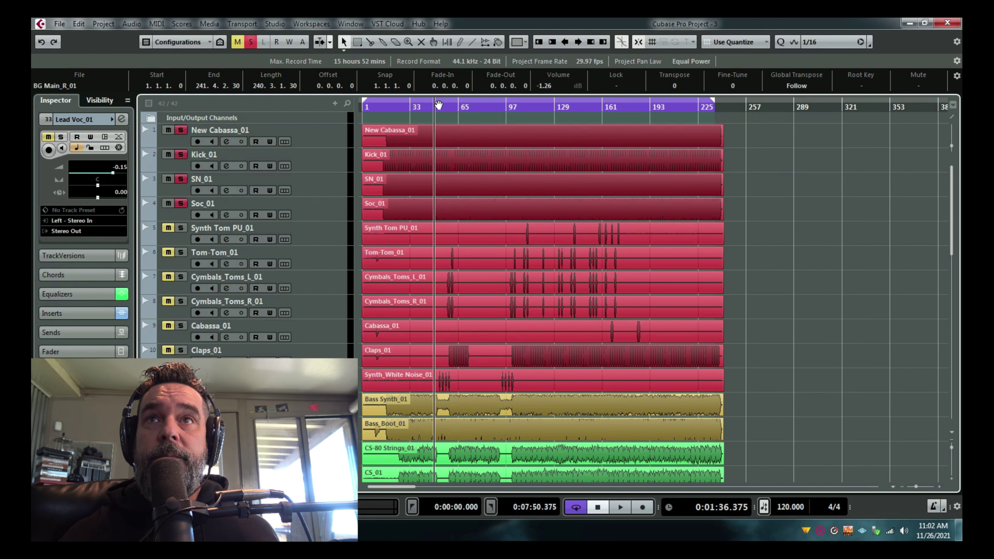
left_click_drag(430, 108, 431, 115)
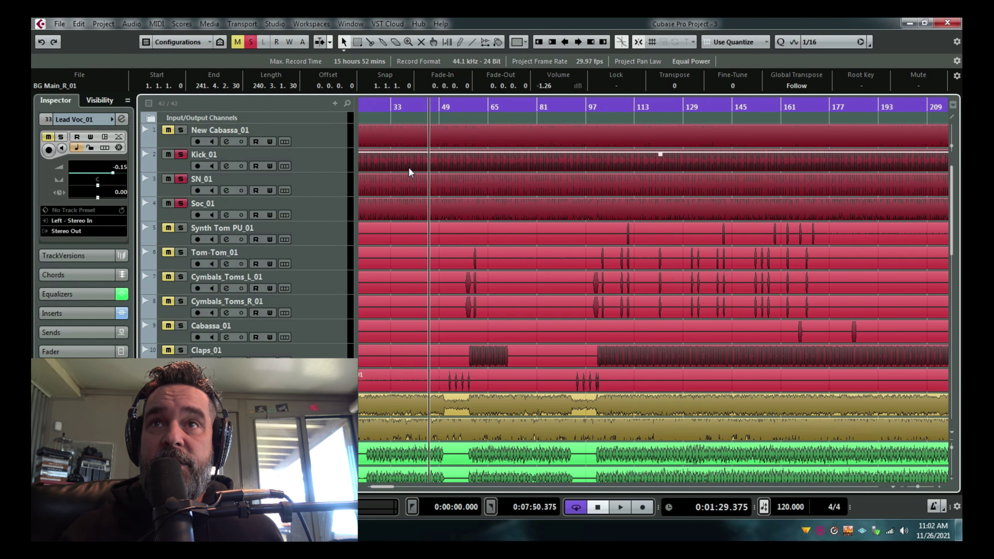
key("space")
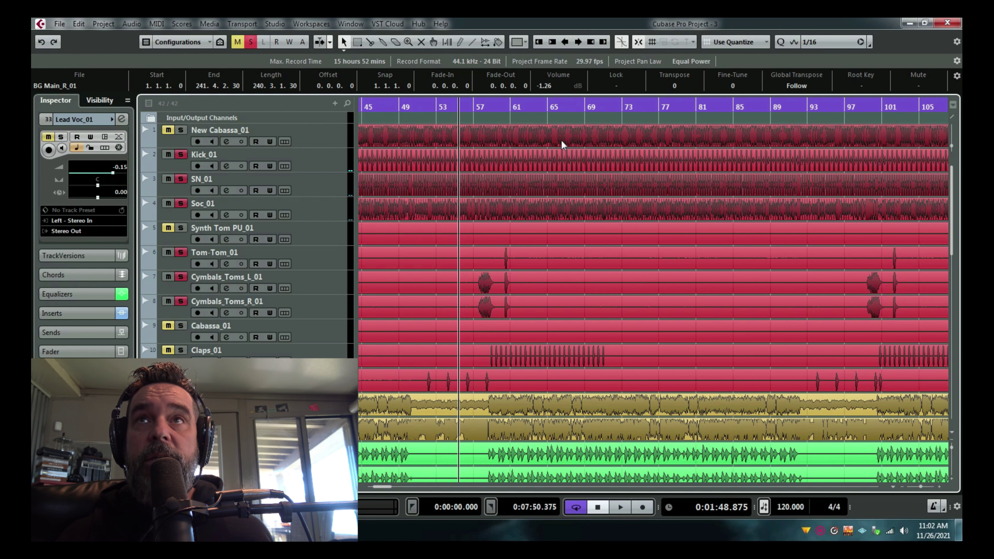
Step: Play the soloed kick, snare and Soc tracks together with Tom-Tom_01 and both Cymbals_Toms tracks from about bar 55
scroll(469, 120, "up", 4)
left_click(468, 124)
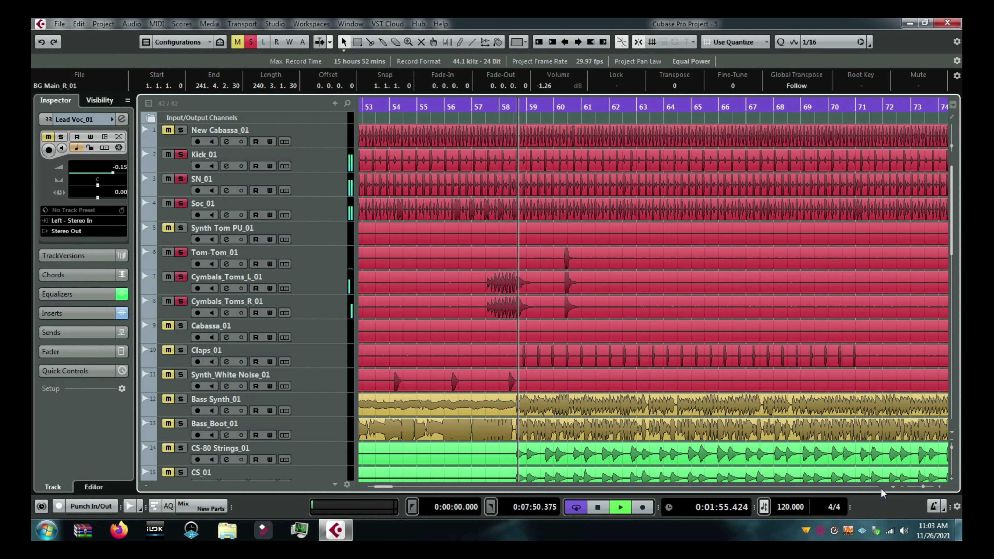
left_click(540, 117)
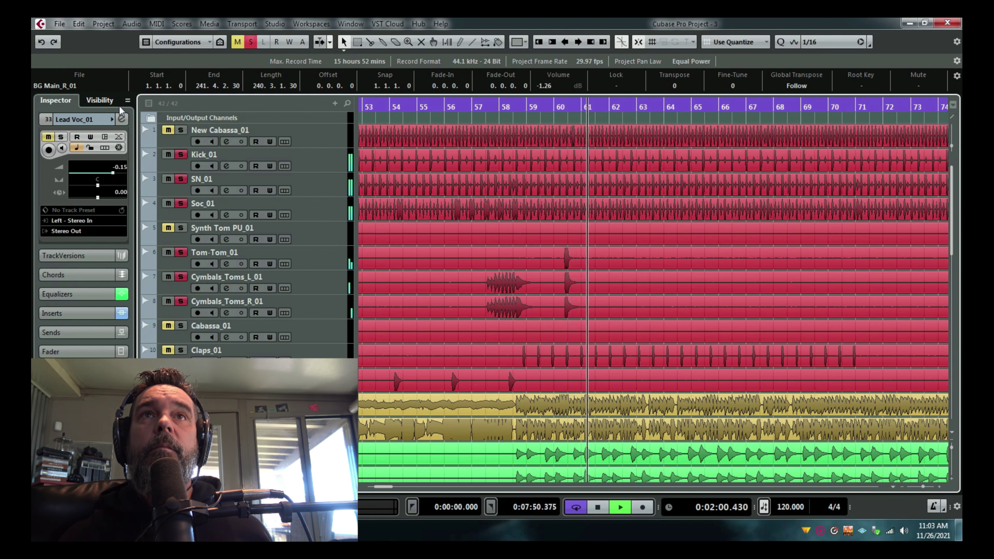
Step: Clear all track solos and replay the mix from just before bar 57
left_click(249, 42)
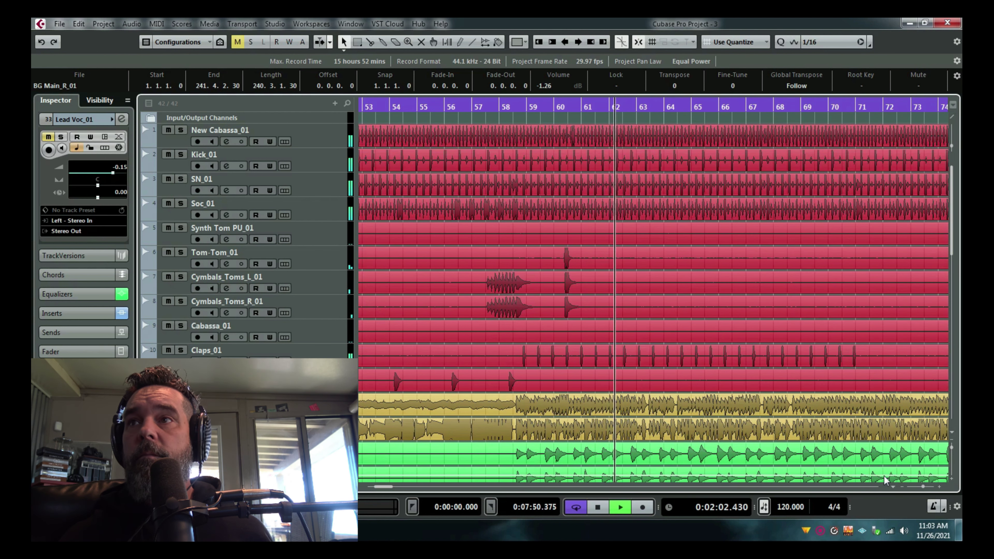
scroll(882, 485, "right", 5)
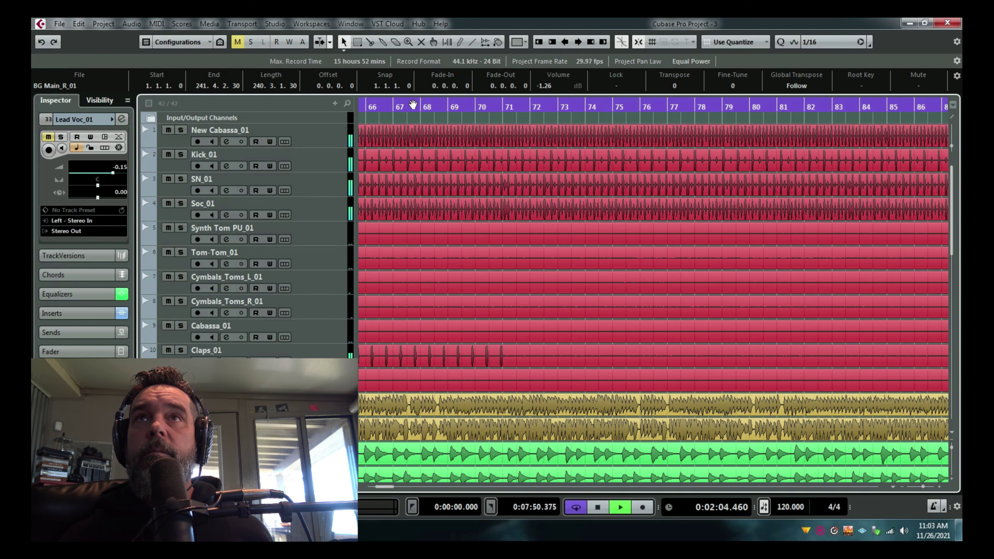
key("space")
left_click_drag(408, 106, 539, 103)
key("space")
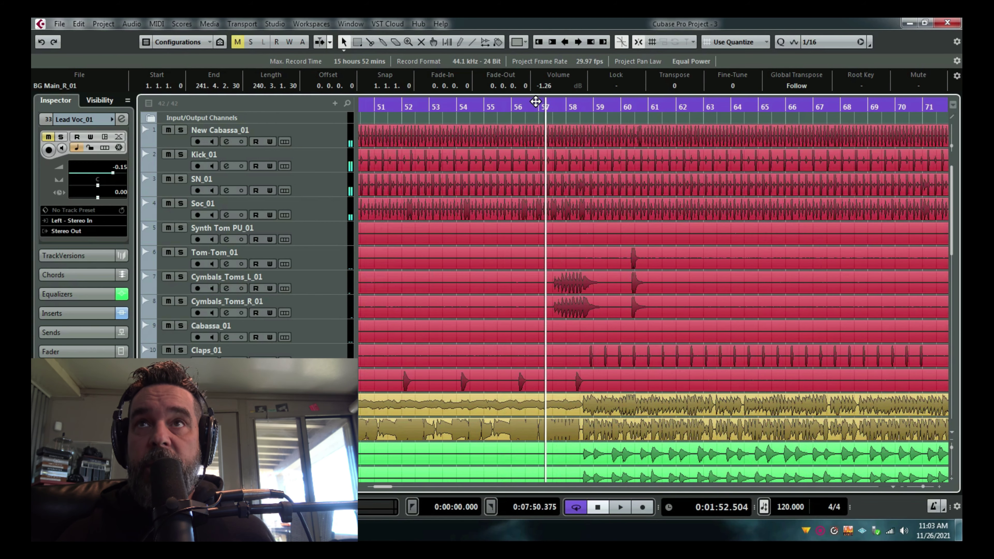
left_click(535, 109)
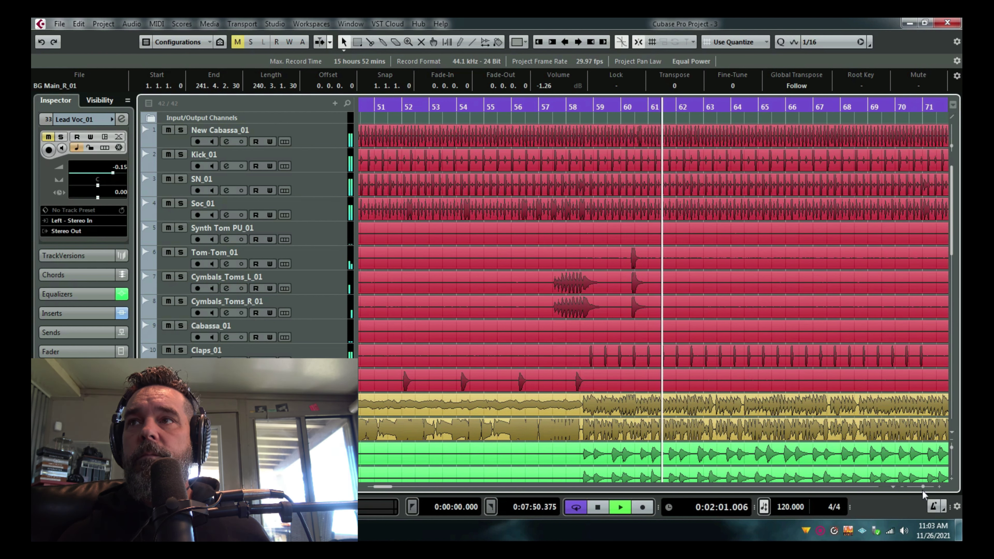
key("space")
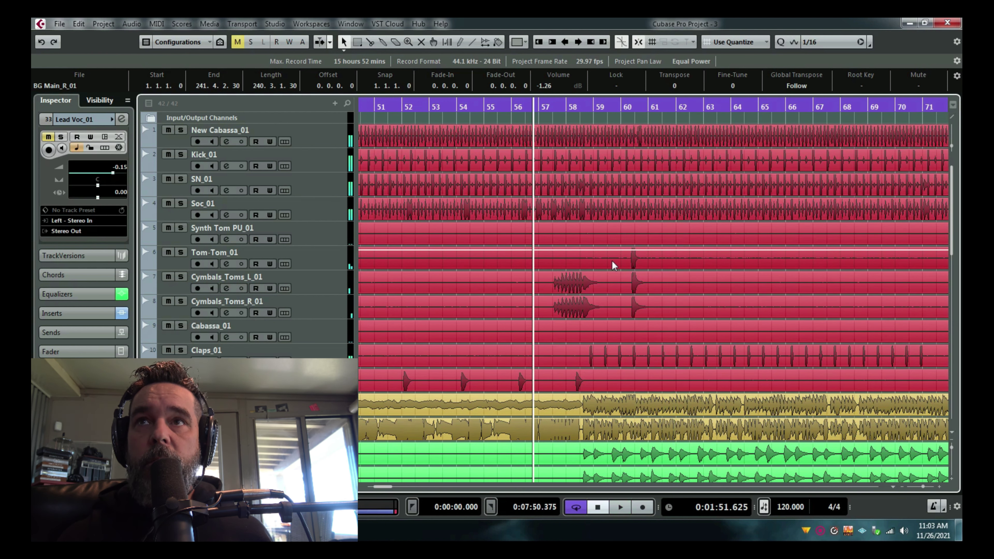
Step: Solo Claps_01 to hear it from between bars 58 and 59, and clear its solo again
left_click(607, 106)
left_click_drag(608, 106, 587, 105)
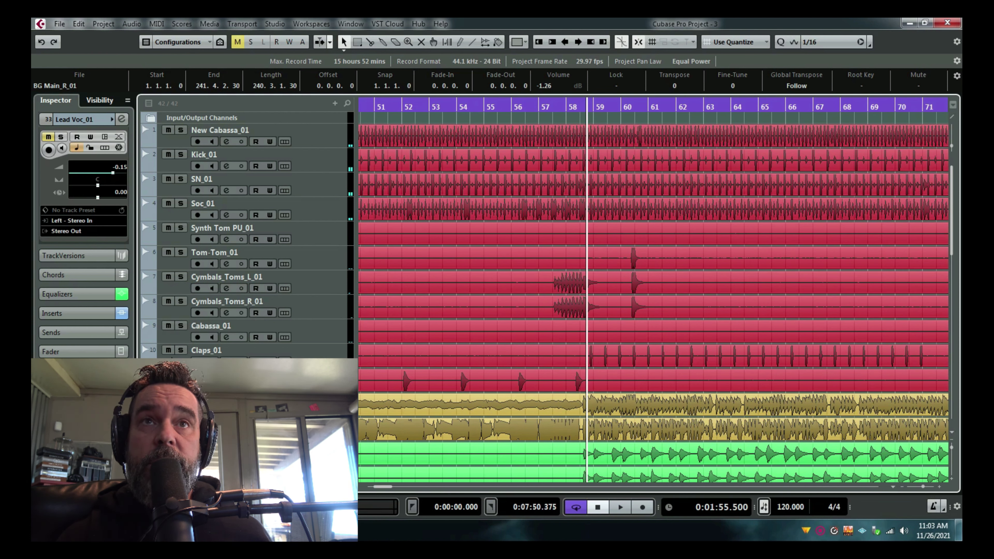
left_click(180, 350)
key("space")
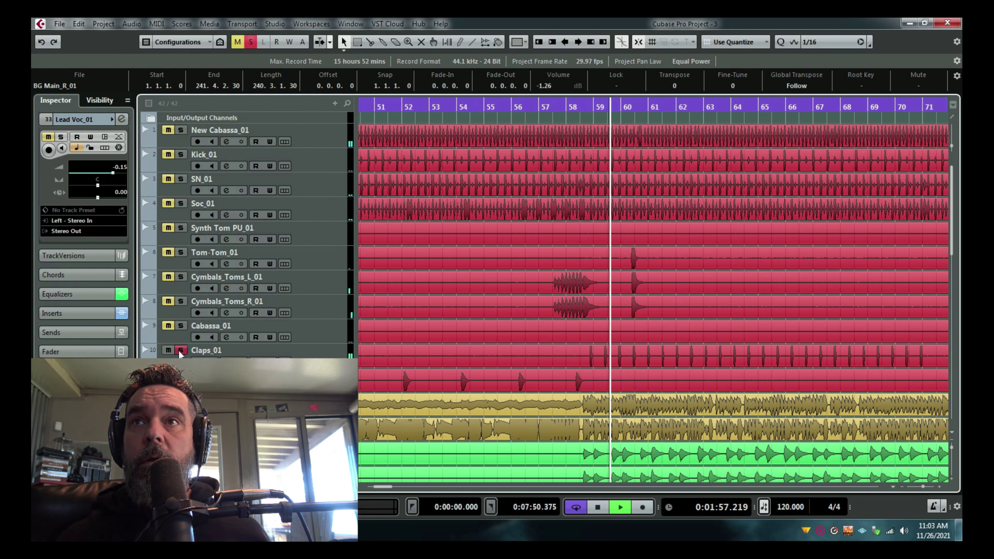
key("space")
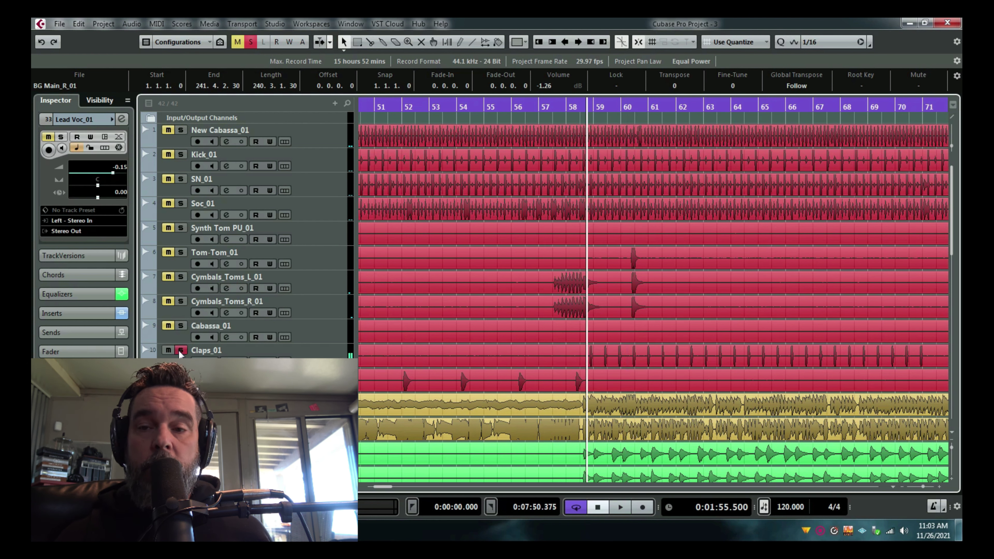
left_click(180, 350)
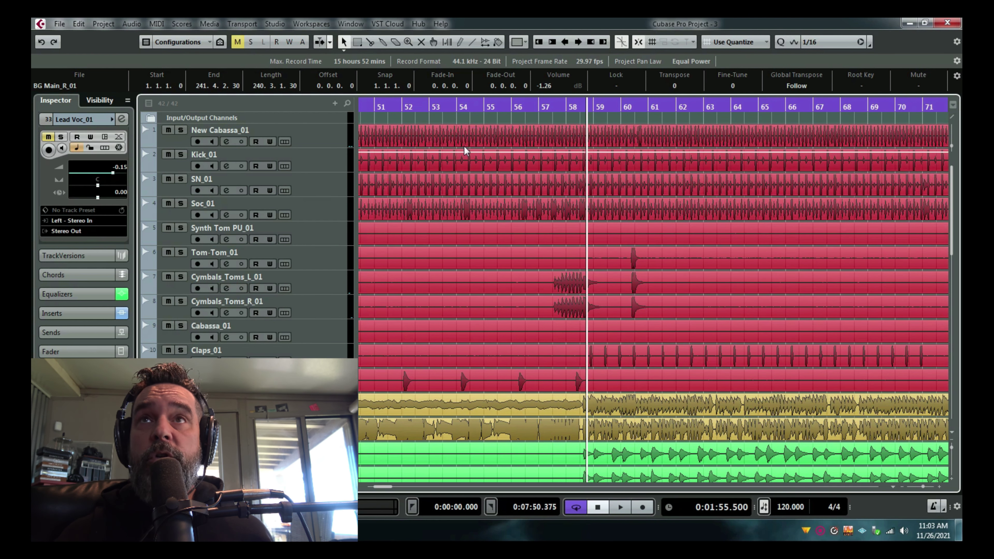
Step: Return the playhead to the project start and unmute the MJ_oohs, Add Bgs Line and Treated Vox Line clips with the Mute tool
left_click_drag(457, 111, 439, 91)
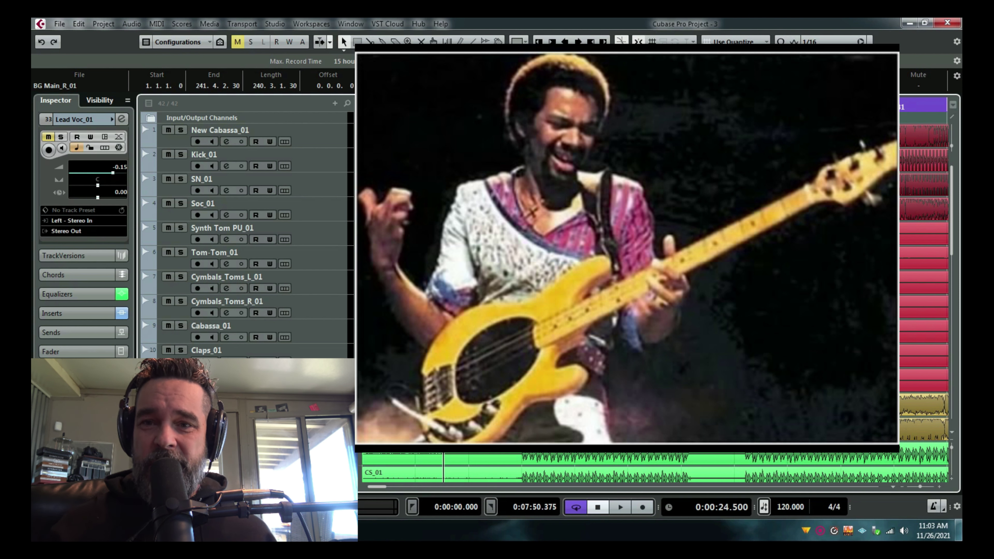
key("Home")
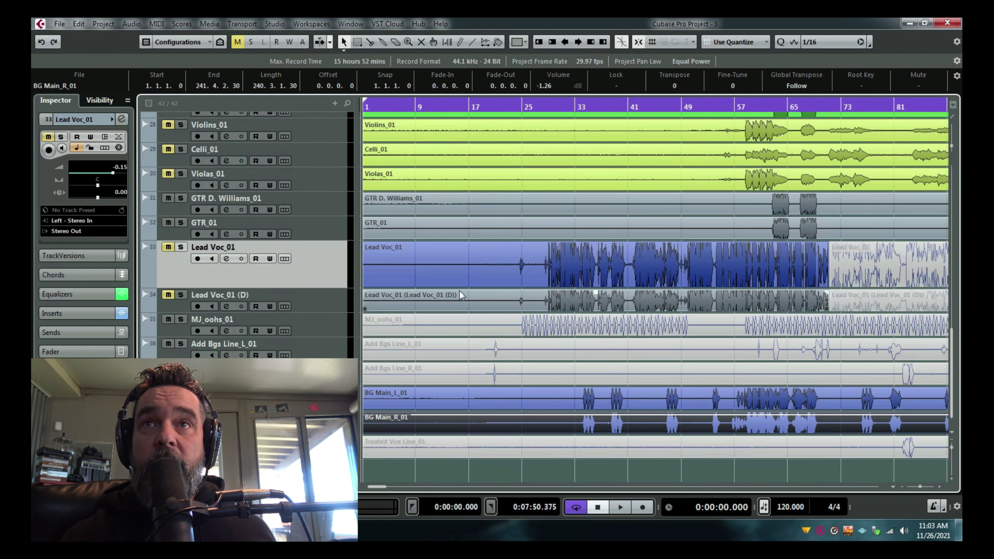
scroll(459, 290, "down", 9)
left_click(421, 42)
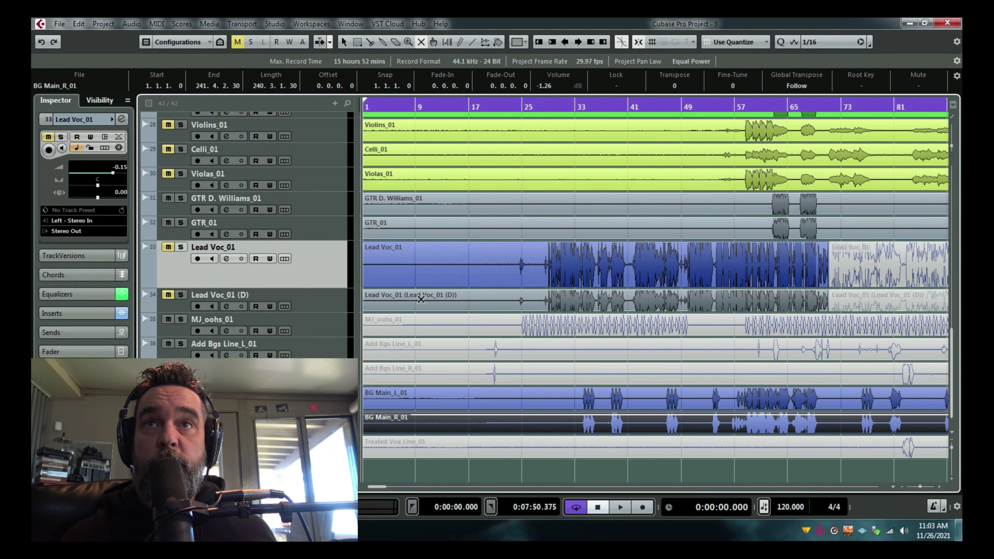
left_click_drag(421, 320, 424, 446)
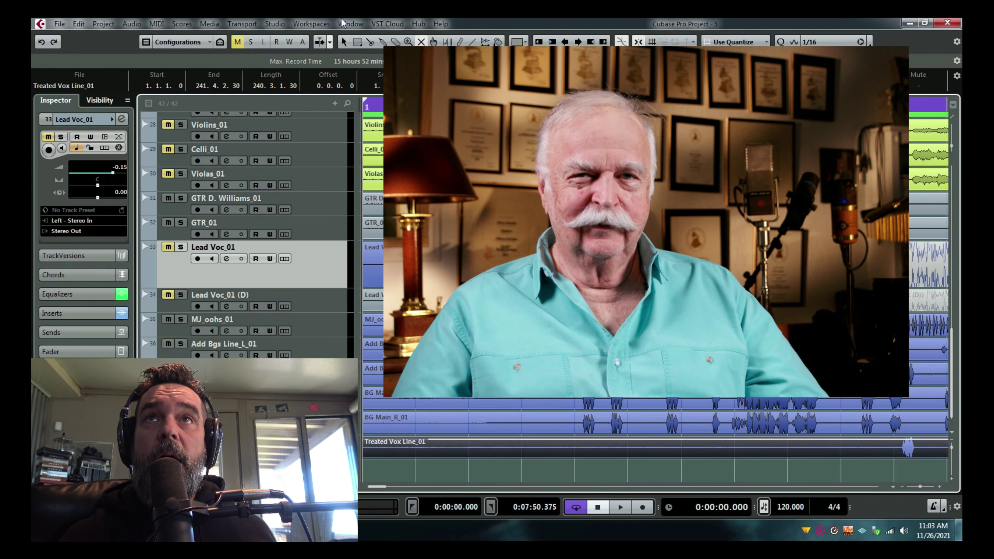
Step: Play the song intro with Lead Voc_01 unmuted, and select the Bass_Boot_01 clip with the playhead just past bar 9
scroll(544, 298, "up", 3)
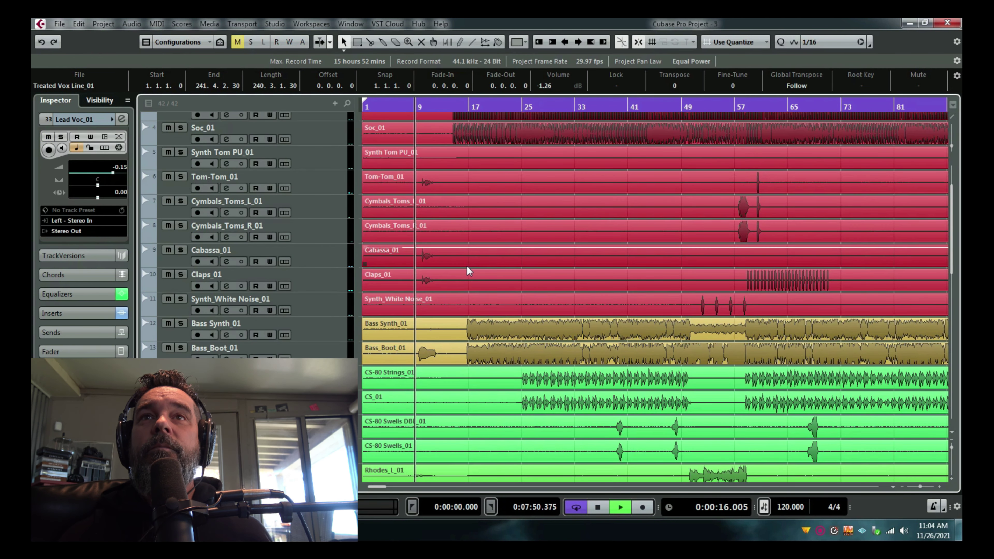
scroll(467, 266, "down", 2)
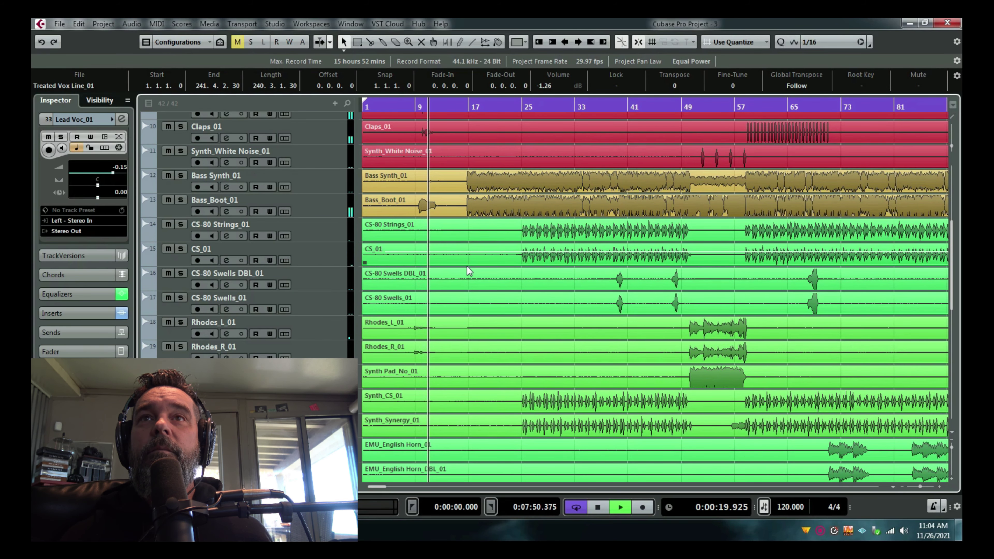
left_click_drag(418, 110, 417, 120)
left_click(434, 208)
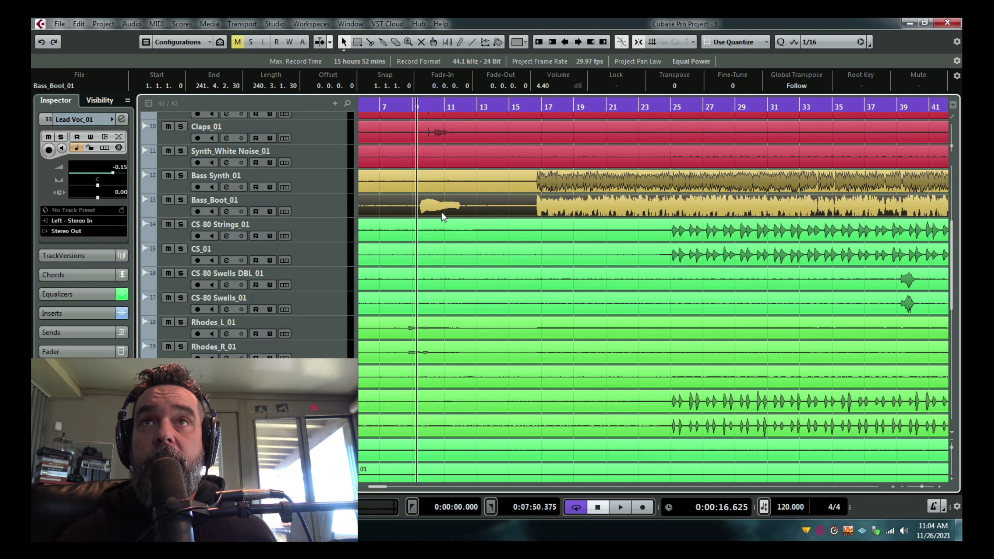
Step: Solo Bass_Boot_01 and play its line from just before bar 16
left_click_drag(456, 104, 494, 94)
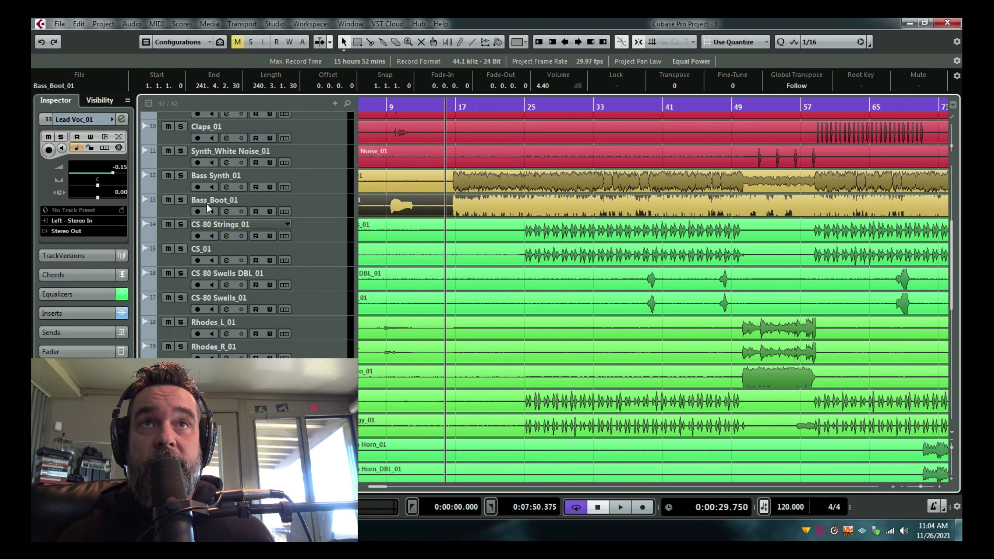
left_click(181, 200)
key("space")
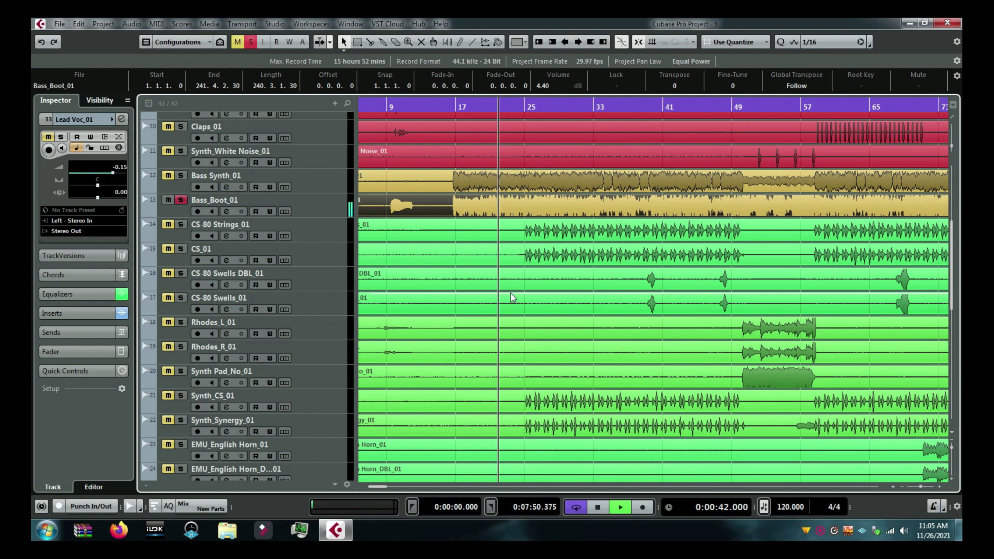
key("space")
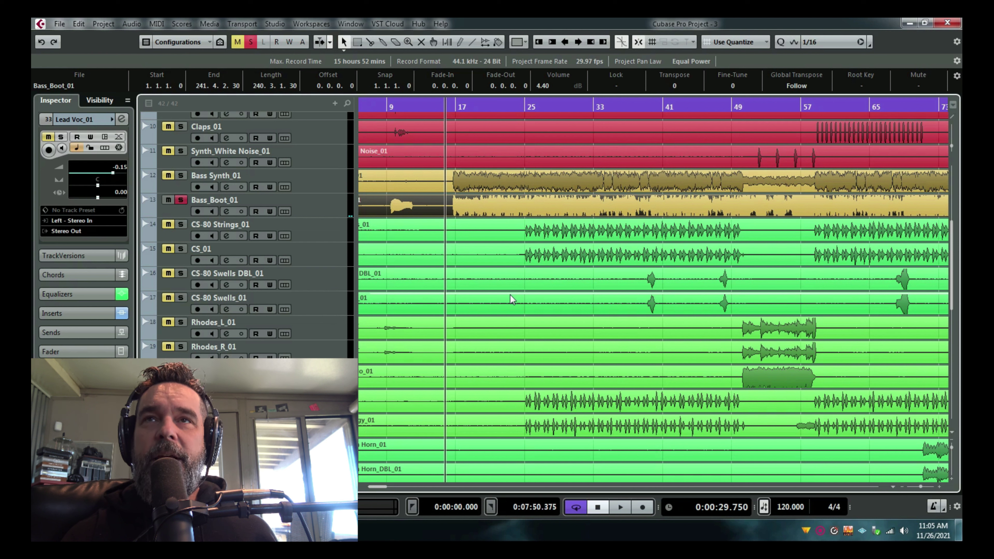
Step: Solo Bass Synth_01 and play it from just before bar 17, alternating and combining it with Bass_Boot_01 to compare both basses
left_click(181, 175)
key("space")
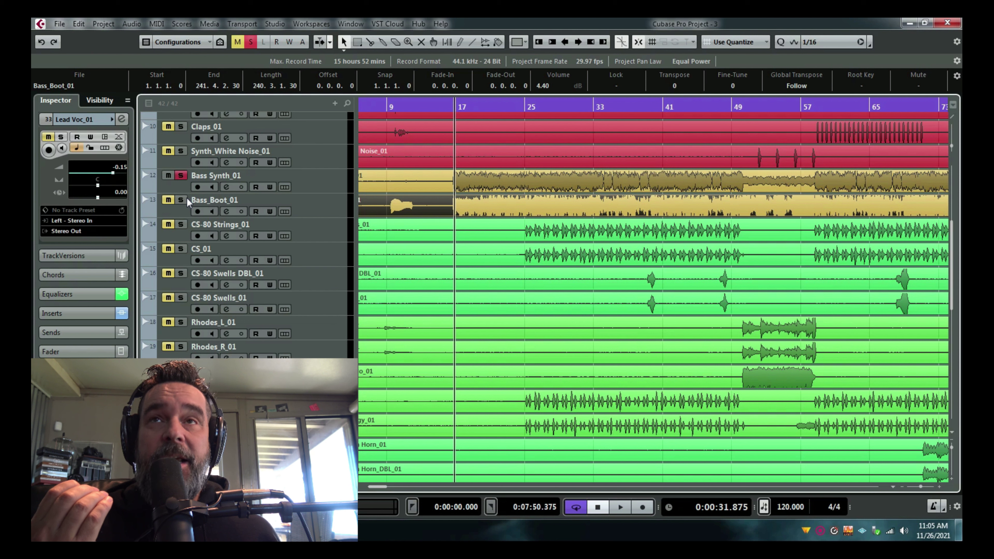
key("space")
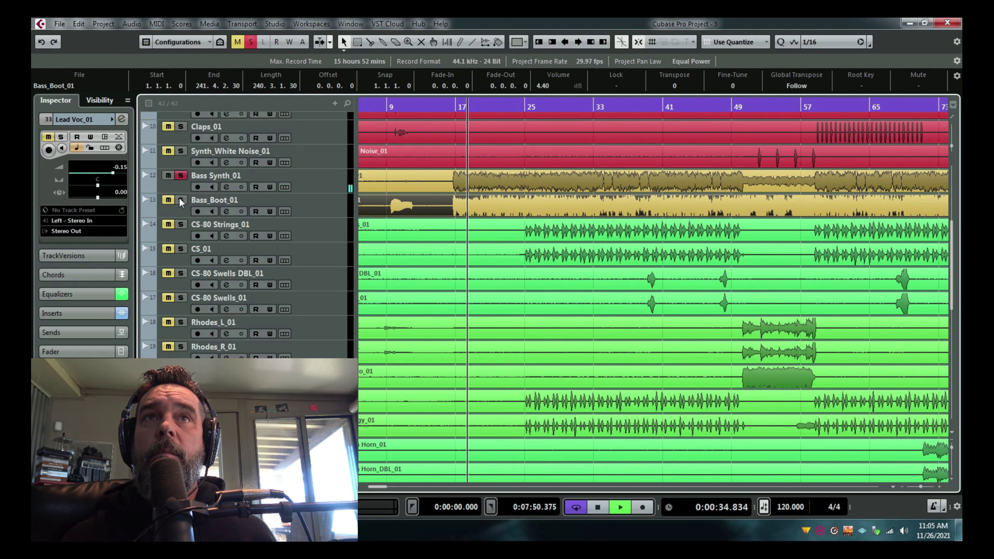
left_click(179, 198)
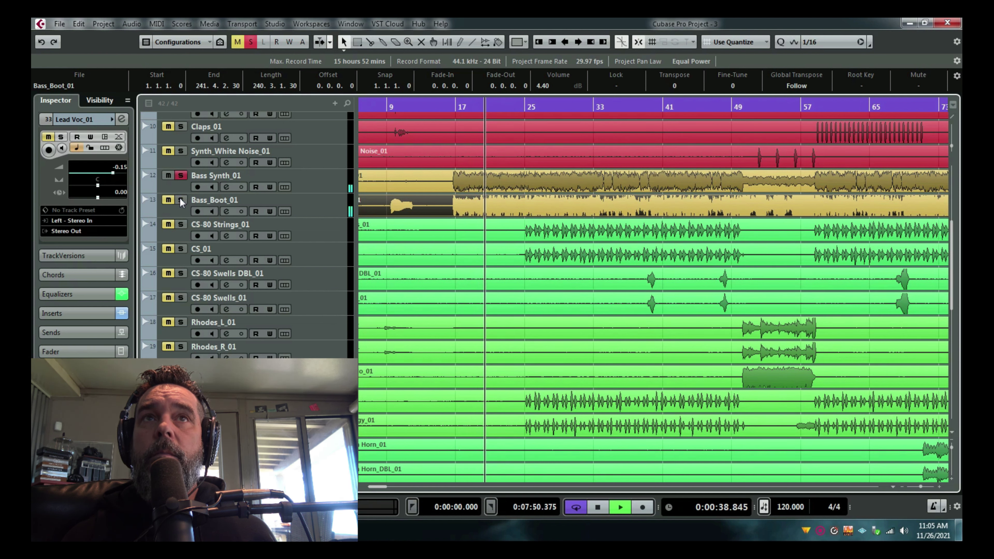
left_click(180, 175)
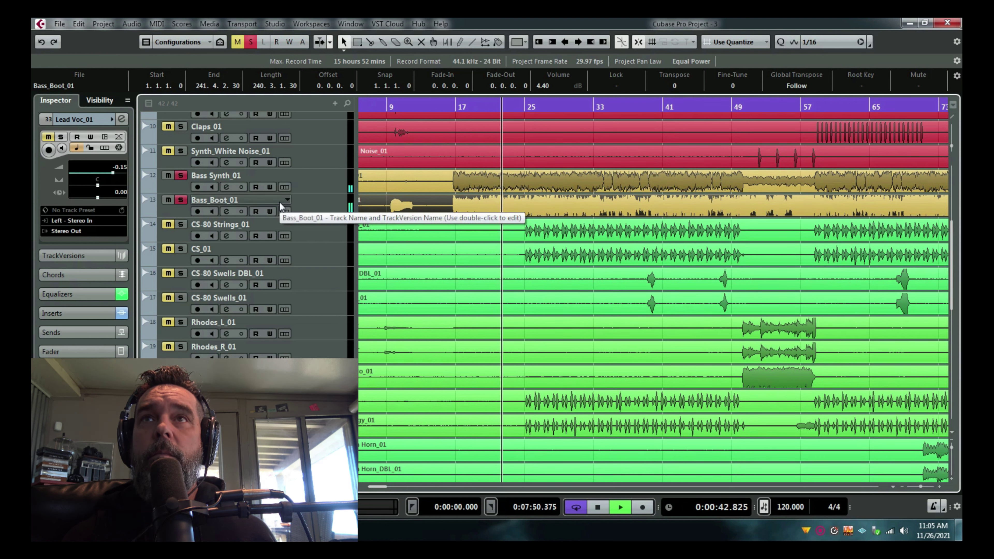
key("space")
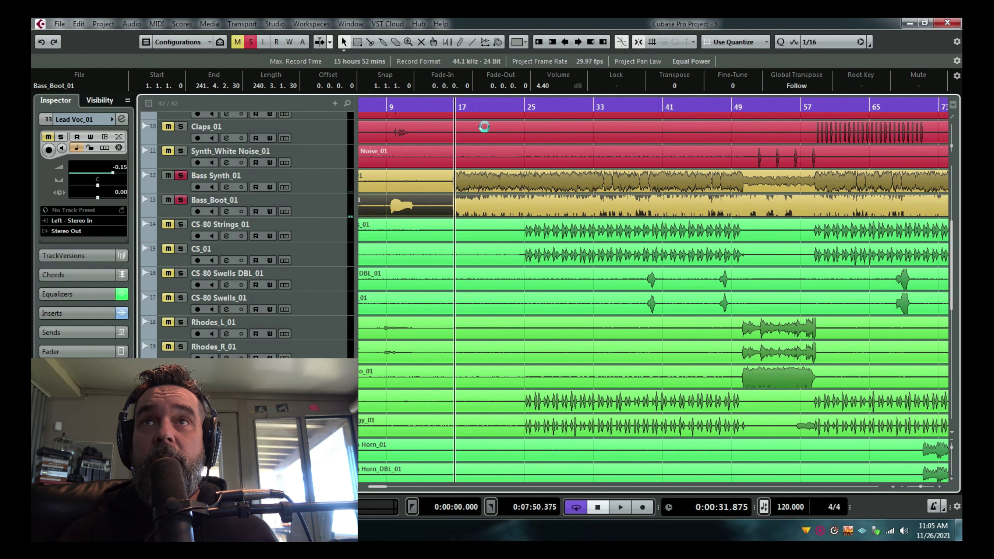
Step: Clear all solos and lower the Bass Synth_01 volume to -13.9 while the full mix plays
left_click(250, 43)
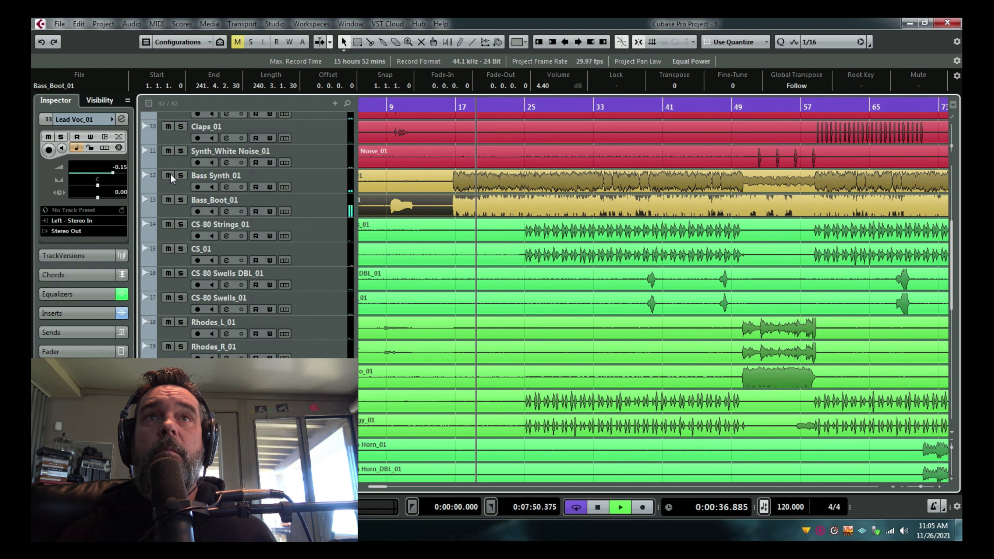
left_click(165, 190)
left_click_drag(99, 173, 91, 172)
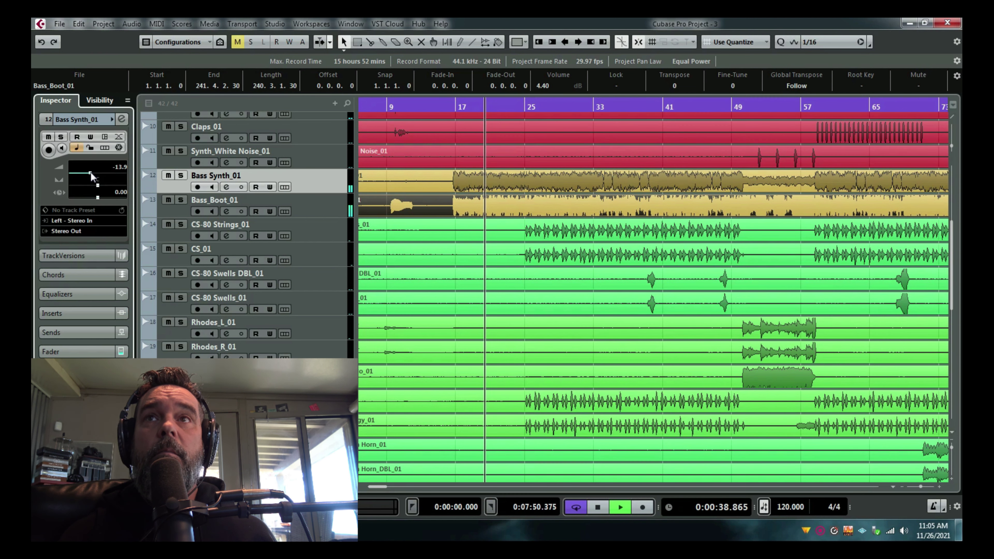
Step: Solo Add Bgs Line_L_01 and play its short phrase from the middle of bar 20
scroll(399, 238, "down", 5)
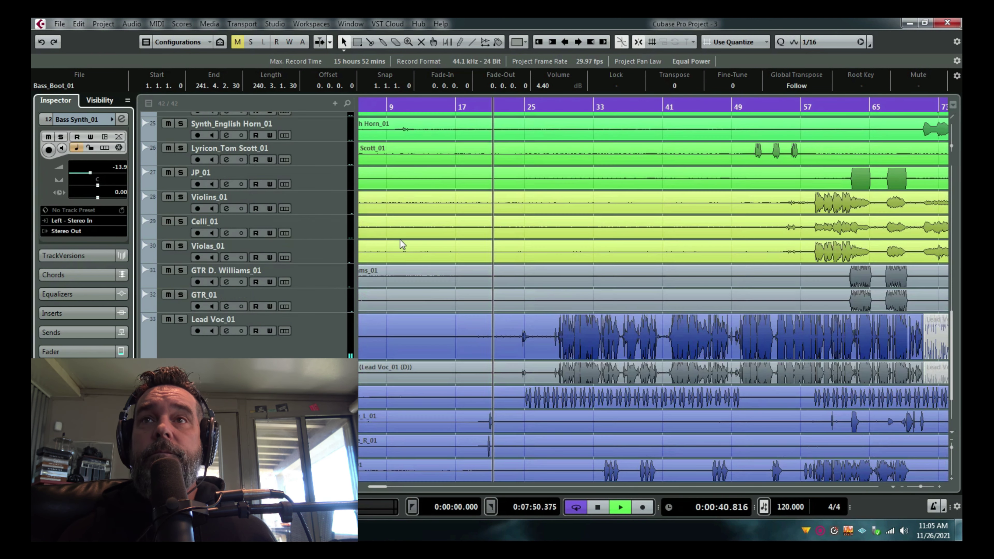
scroll(400, 240, "down", 1)
key("space")
key("h")
key("h")
key("h")
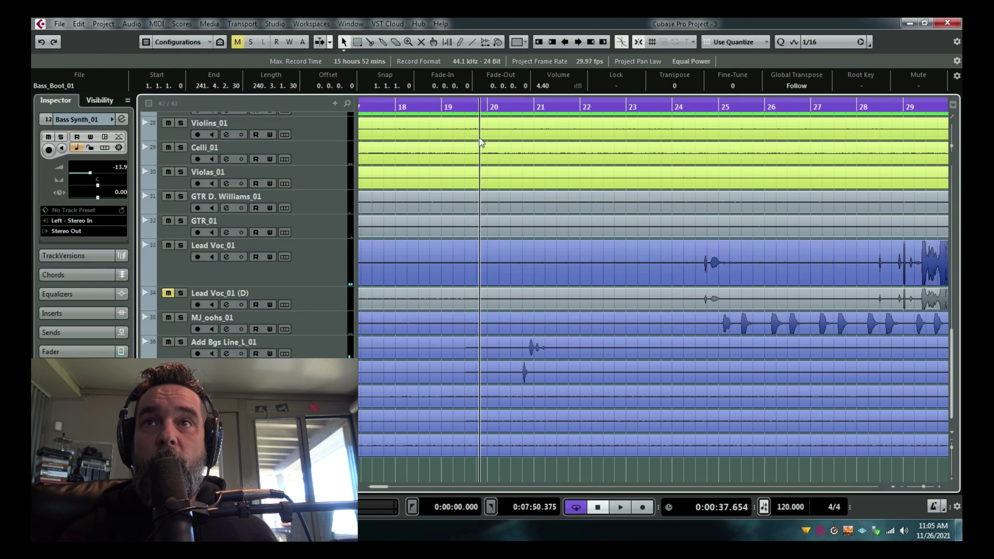
left_click(516, 133)
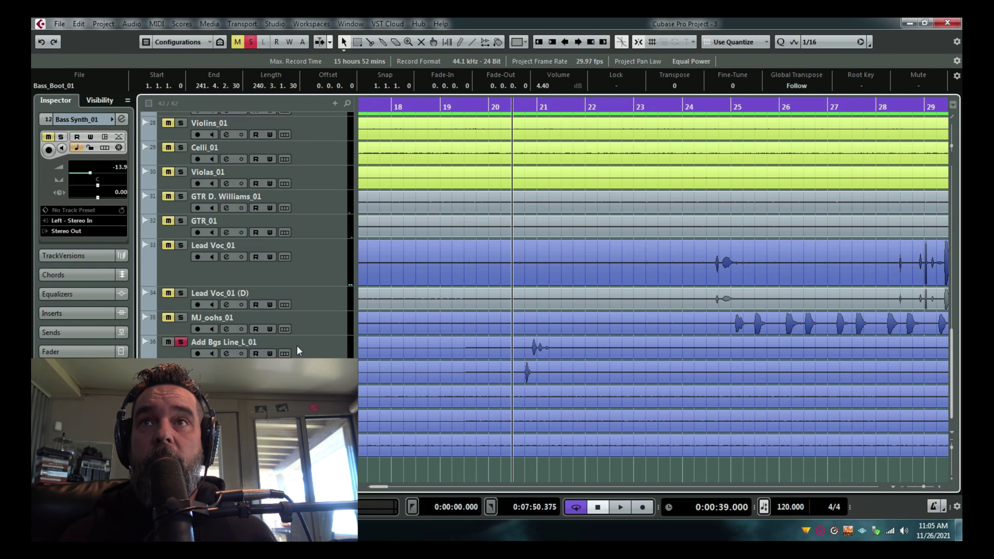
key("space")
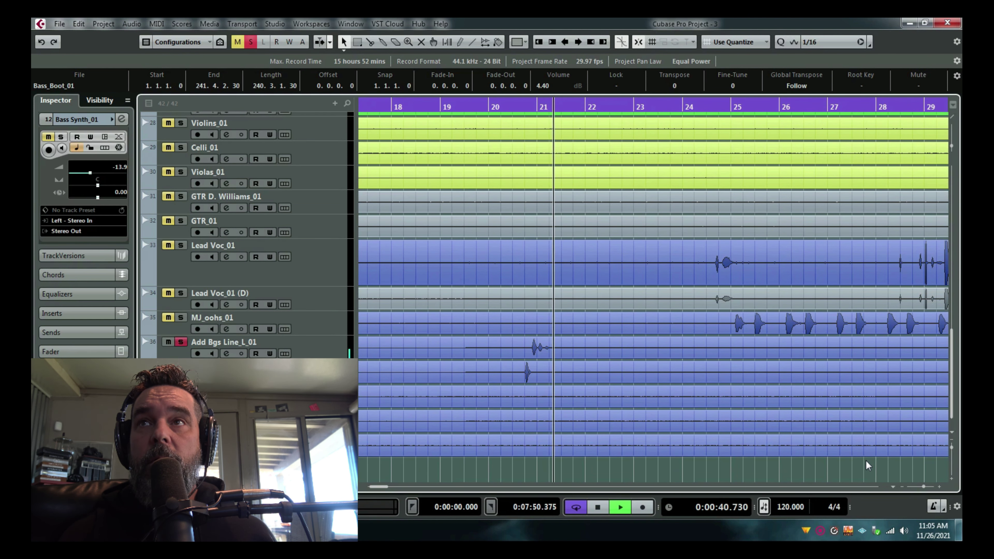
Step: Clear the background vocal solo, solo New Cabassa_01 from between bars 22 and 23, and add Kick_01, SN_01 and Soc_01 during playback
key("space")
key("g")
key("g")
key("g")
scroll(522, 234, "up", 10)
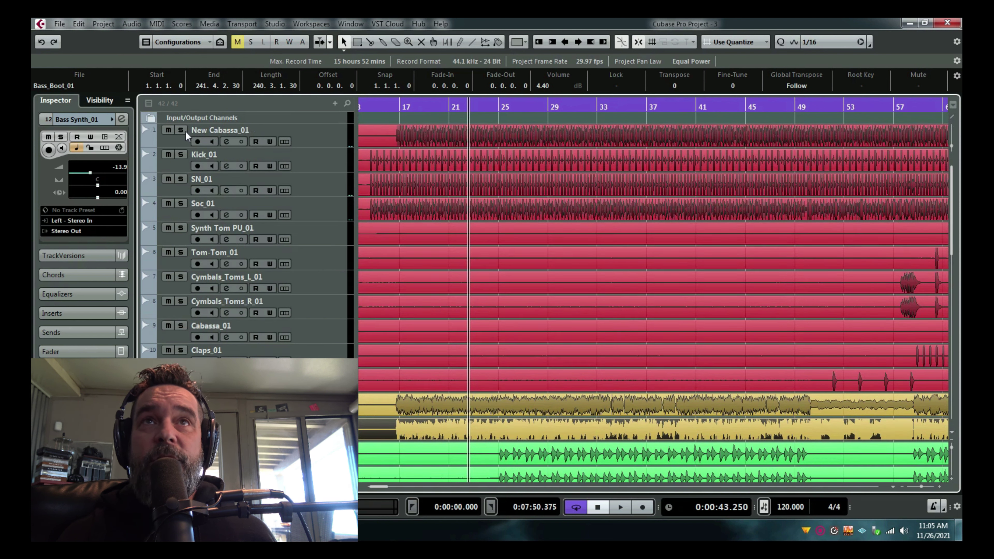
left_click(184, 131)
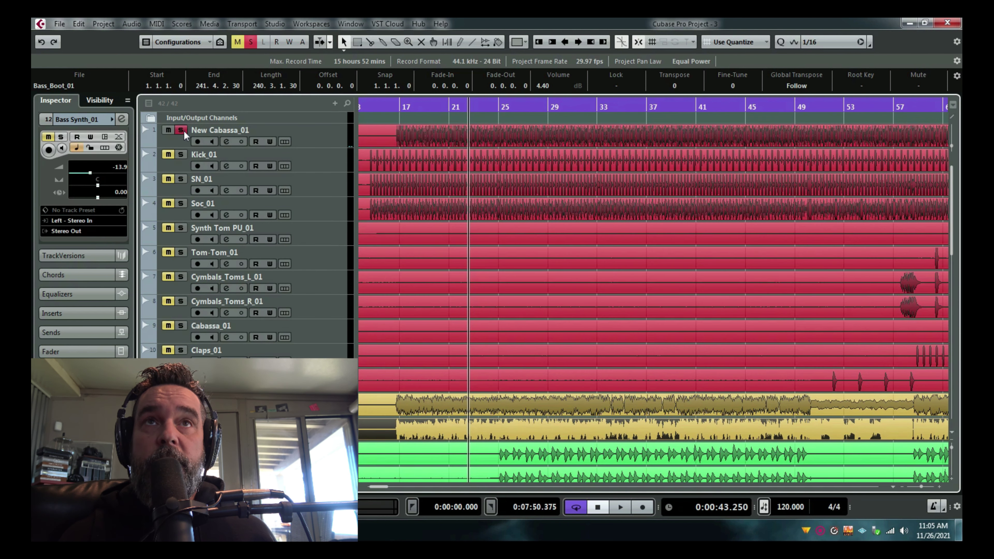
key("space")
left_click(181, 179)
left_click(180, 203)
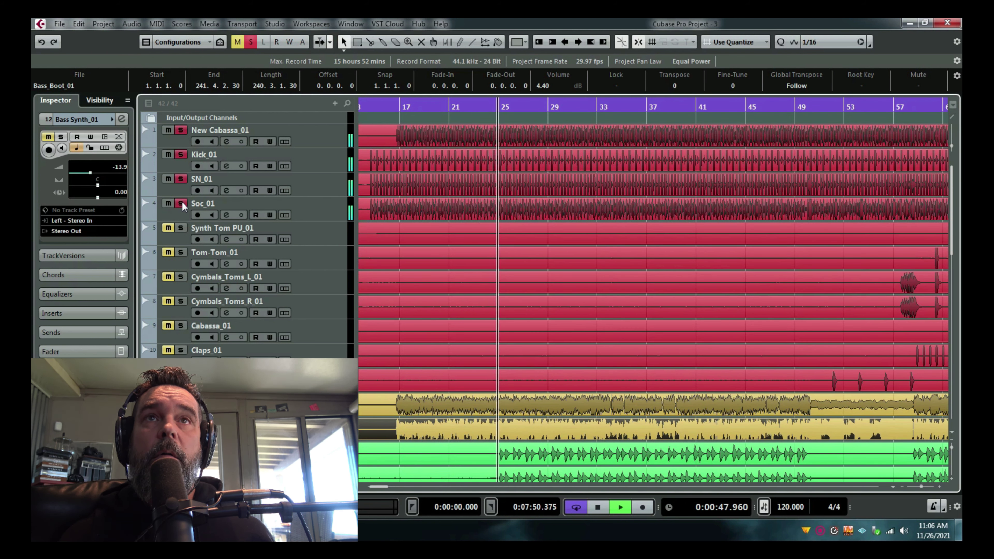
Step: Take SN_01, Kick_01 and Soc_01 out of the solo to hear New Cabassa_01 alone, and solo them again before stopping
left_click(181, 179)
left_click(181, 155)
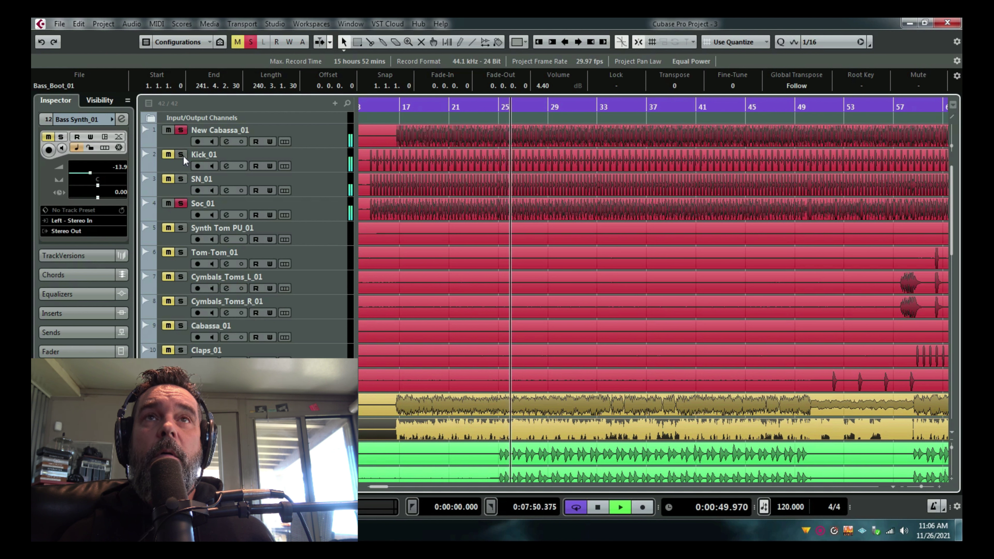
left_click(180, 203)
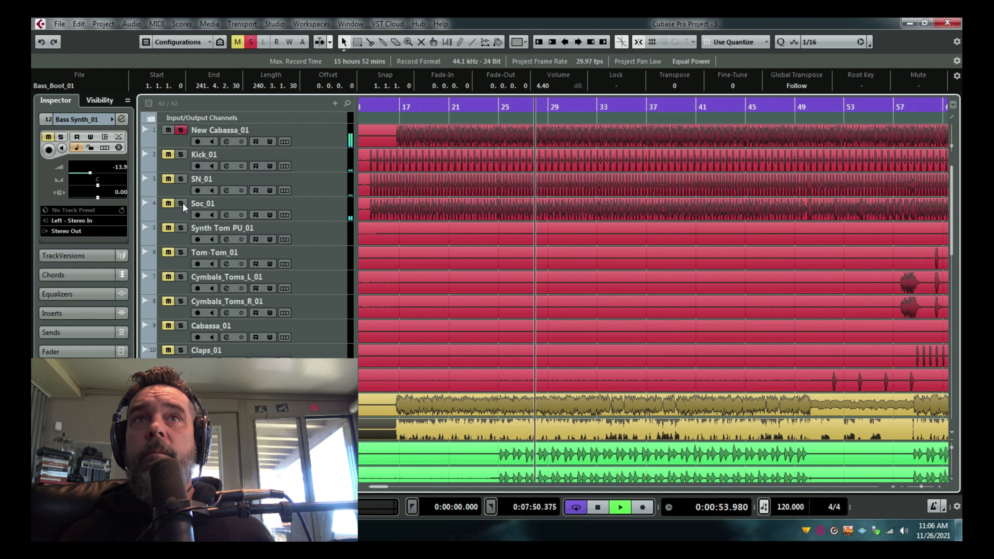
left_click(183, 203)
left_click(178, 180)
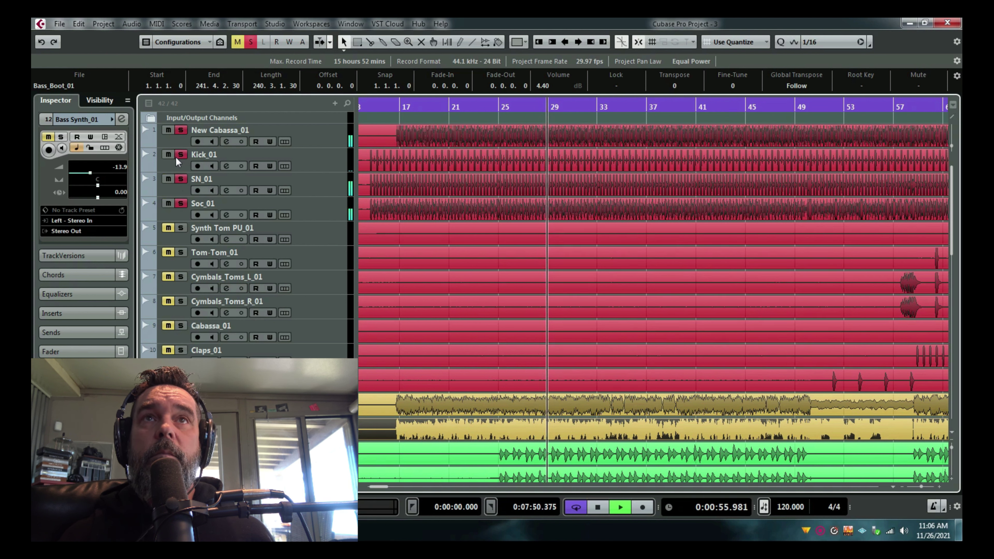
key("space")
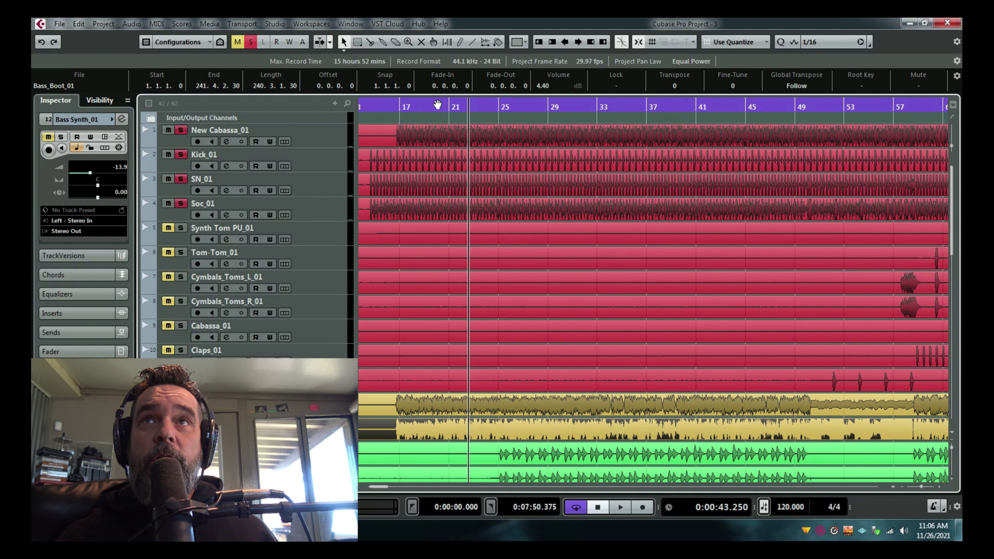
Step: Clear the drum solos, place the playhead just before bar 25, and play CS-80 Strings_01 and CS_01 soloed together
left_click_drag(437, 105, 435, 109)
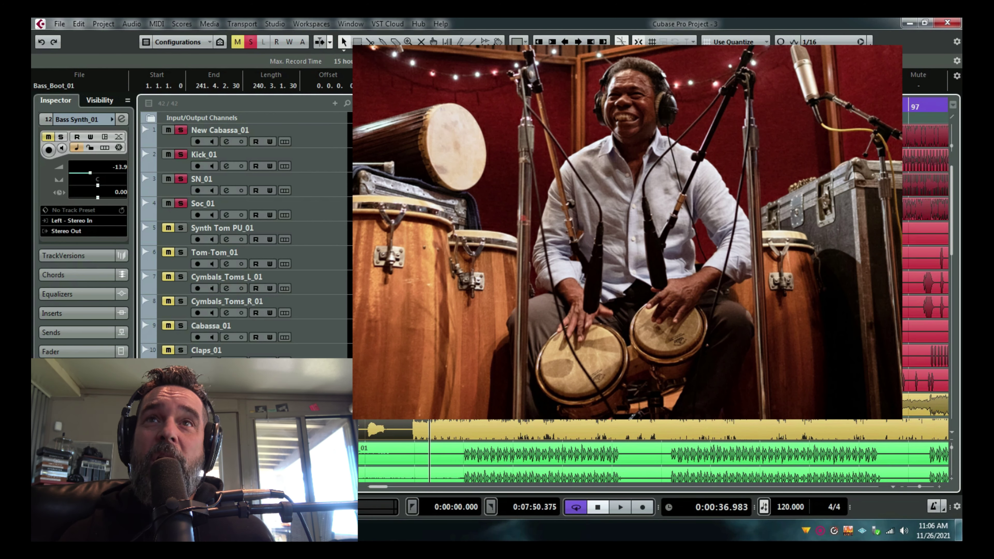
left_click(373, 104)
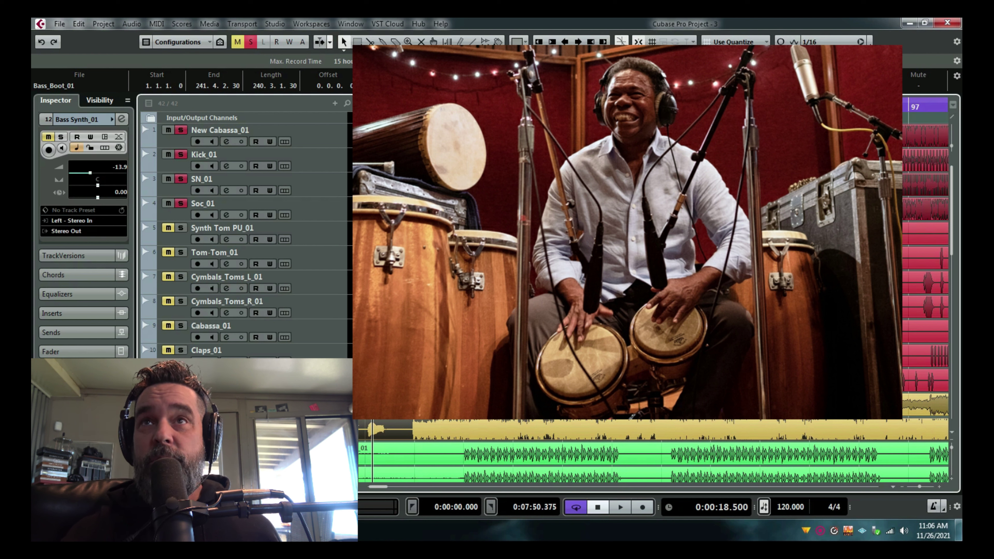
scroll(490, 245, "down", 4)
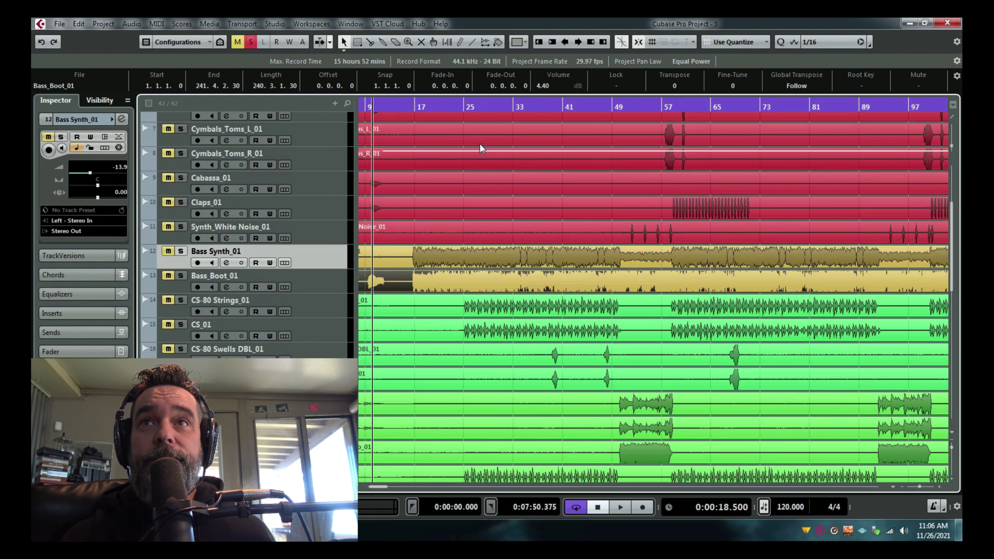
left_click(454, 103)
scroll(455, 101, "down", 2)
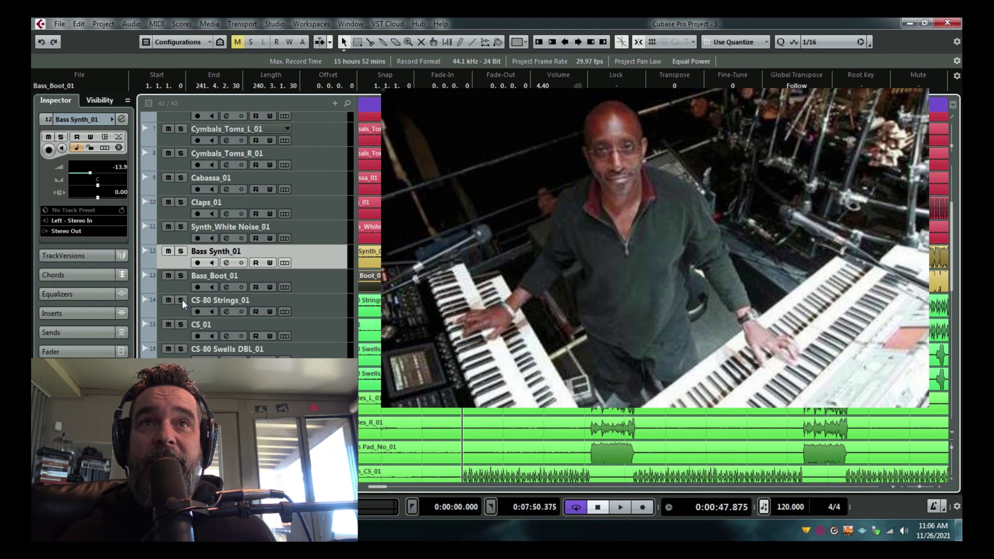
left_click(181, 299)
left_click(181, 324)
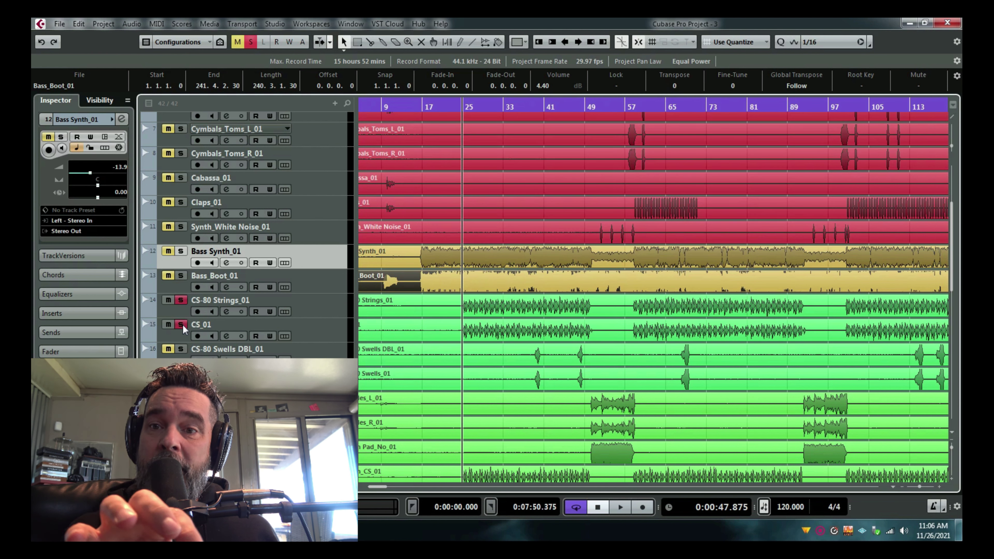
key("space")
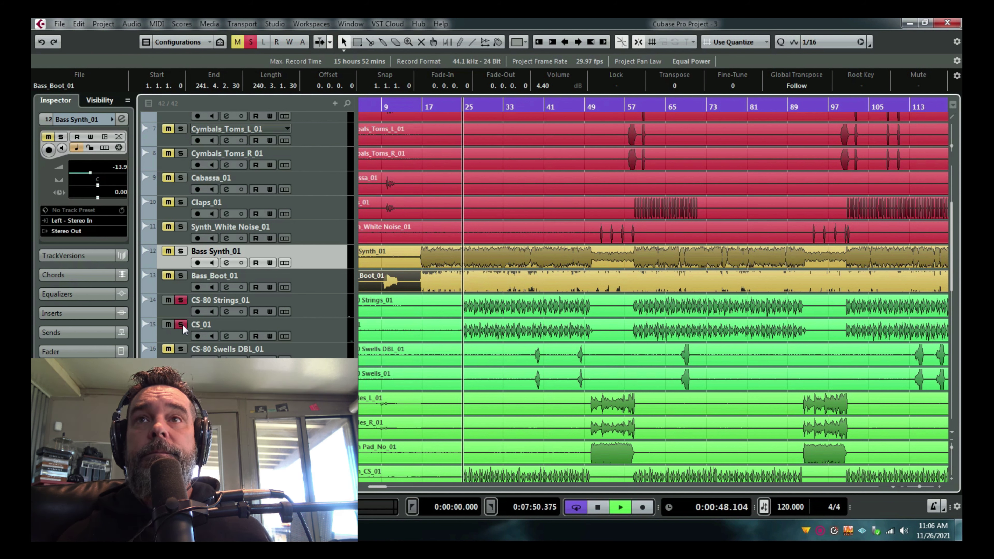
key("space")
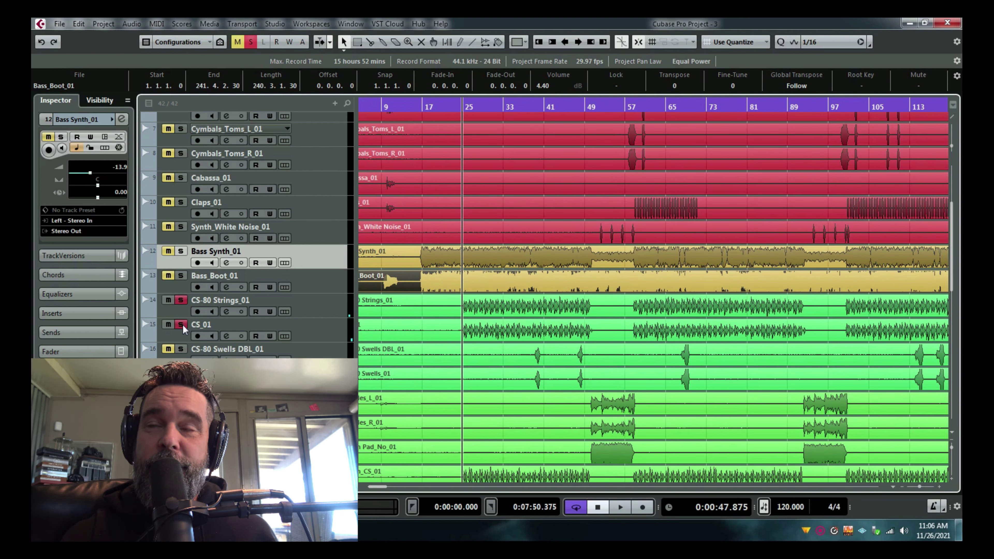
Step: Play the CS-80 pair again from bar 25, and compare it with Synth_CS_01 and Synth_Synergy_01 soloed in its place
key("space")
scroll(392, 409, "down", 3)
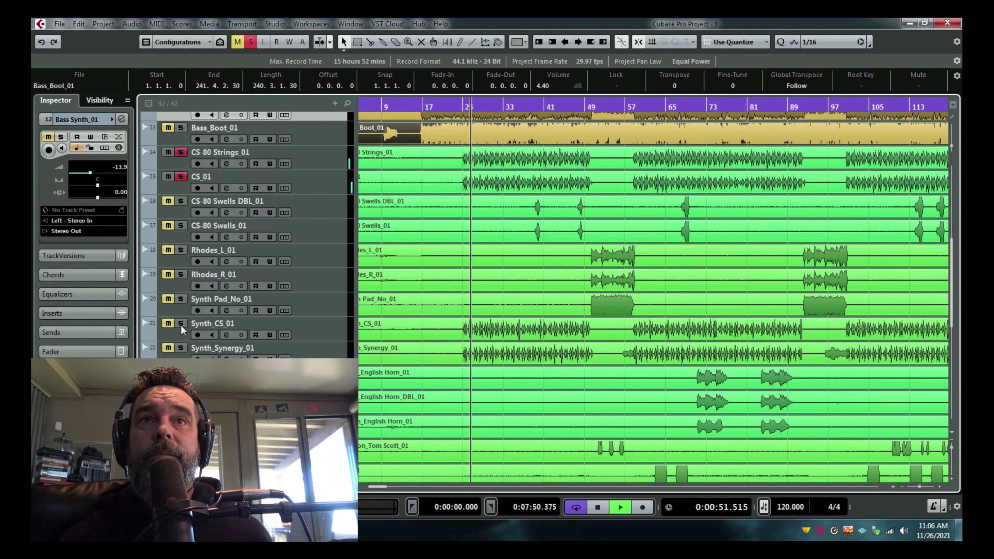
left_click(181, 177)
key("space")
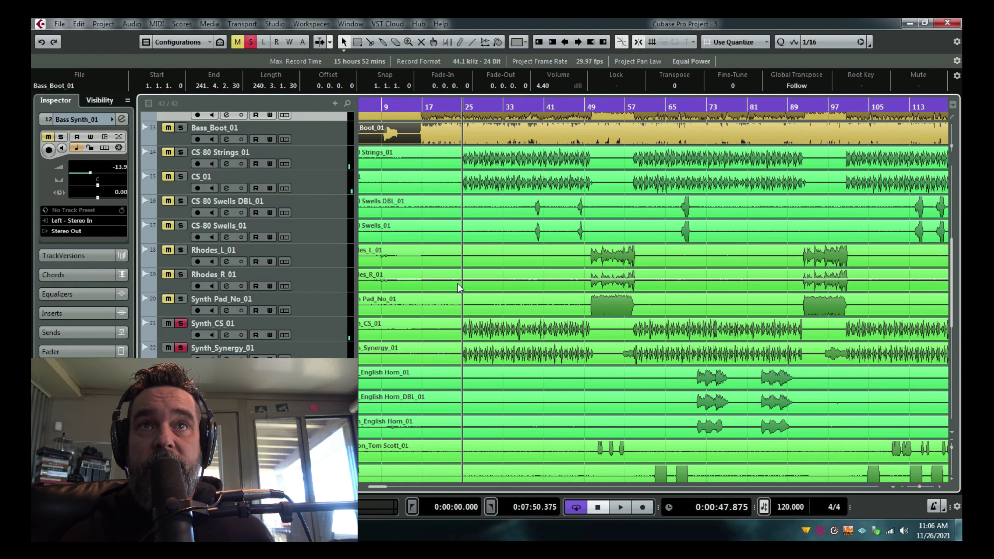
key("space")
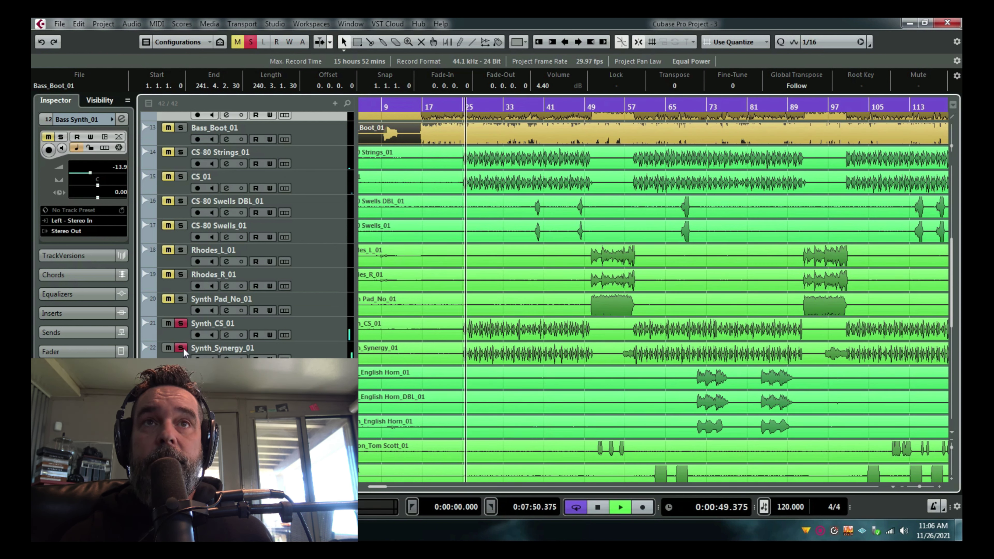
scroll(182, 254, "up", 3)
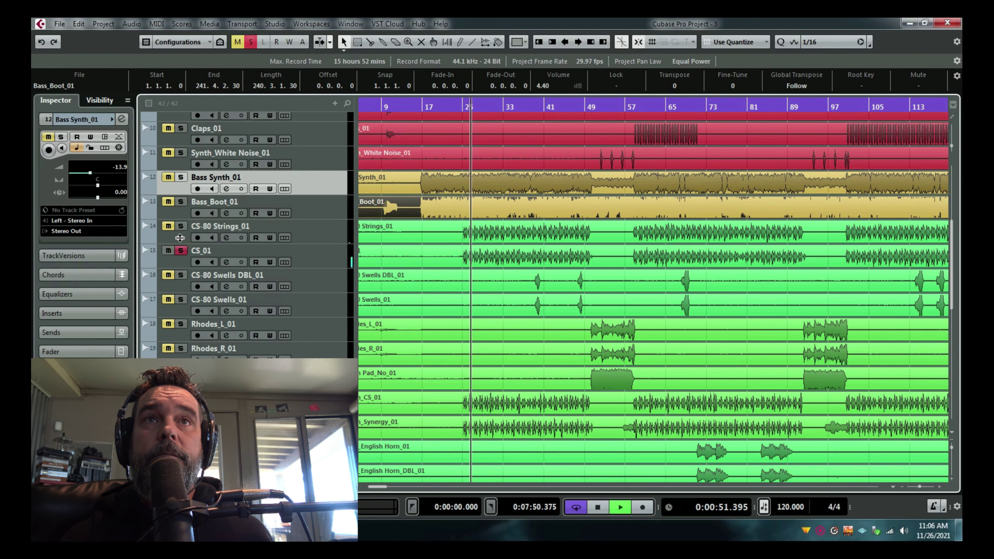
Step: Solo MJ_oohs_01 and play it from between bars 24 and 25, and return to the synth tracks
scroll(522, 278, "down", 18)
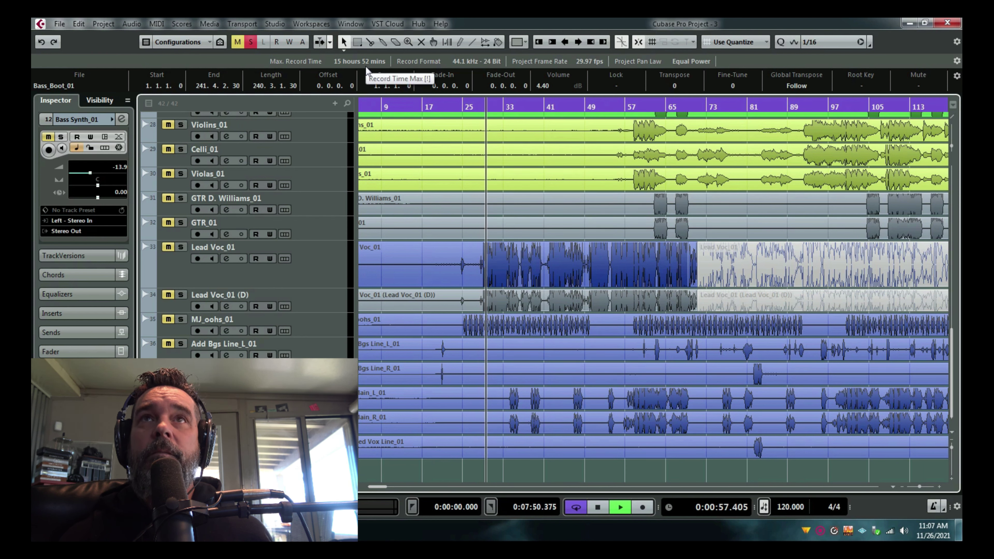
key("space")
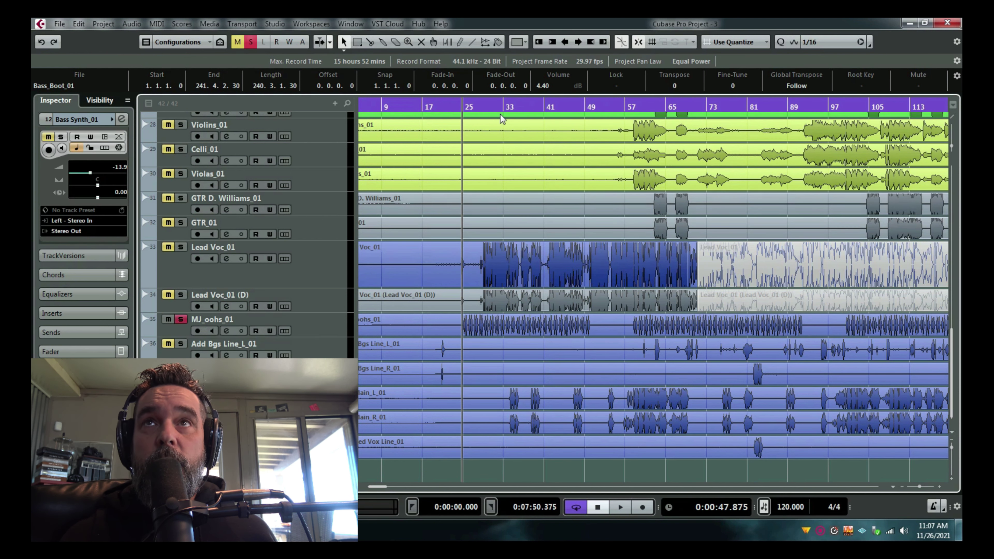
left_click_drag(461, 107, 441, 135)
key("h")
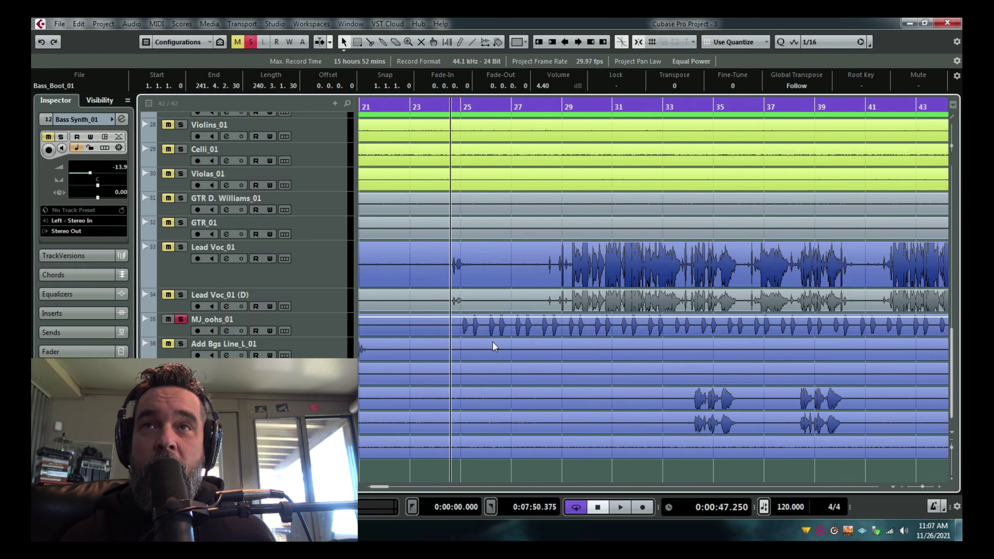
key("space")
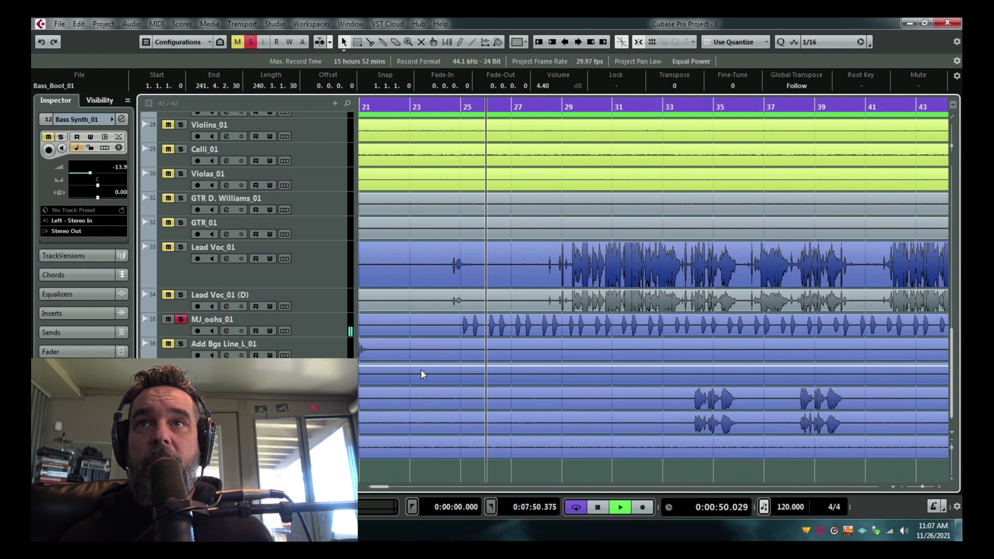
key("space")
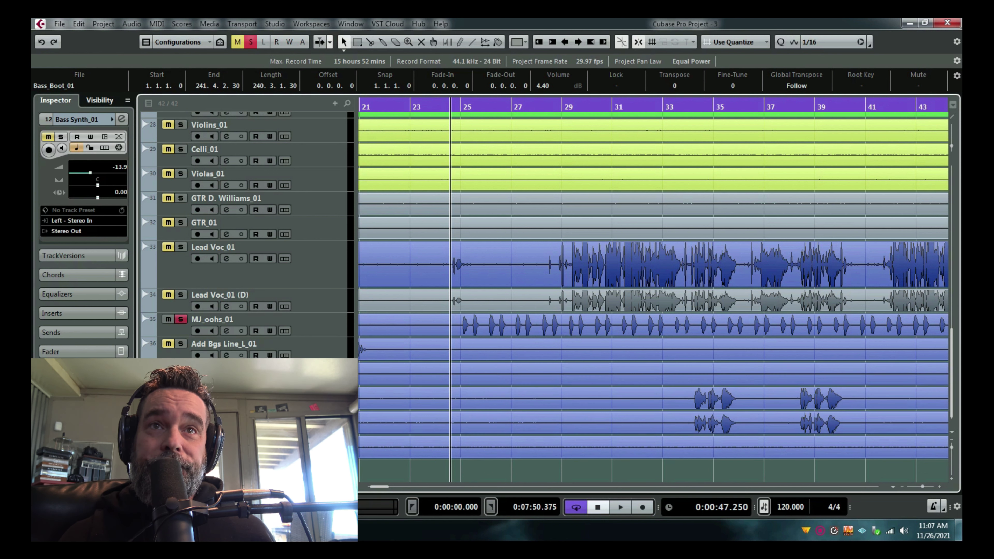
scroll(653, 297, "up", 8)
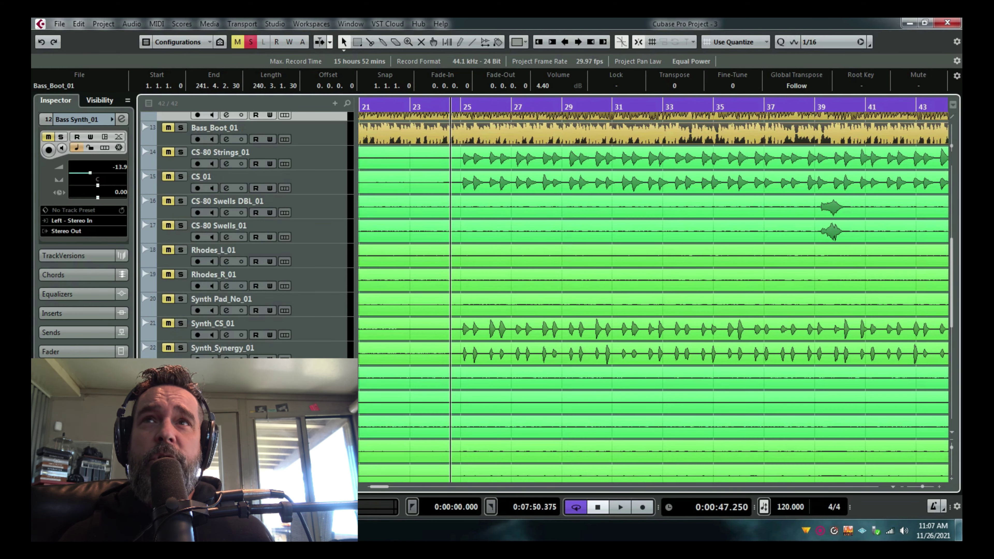
Step: Return to the soloed MJ_oohs_01 track and play it from bar 25, stopping after a few bars
scroll(654, 297, "up", 3)
scroll(654, 297, "down", 10)
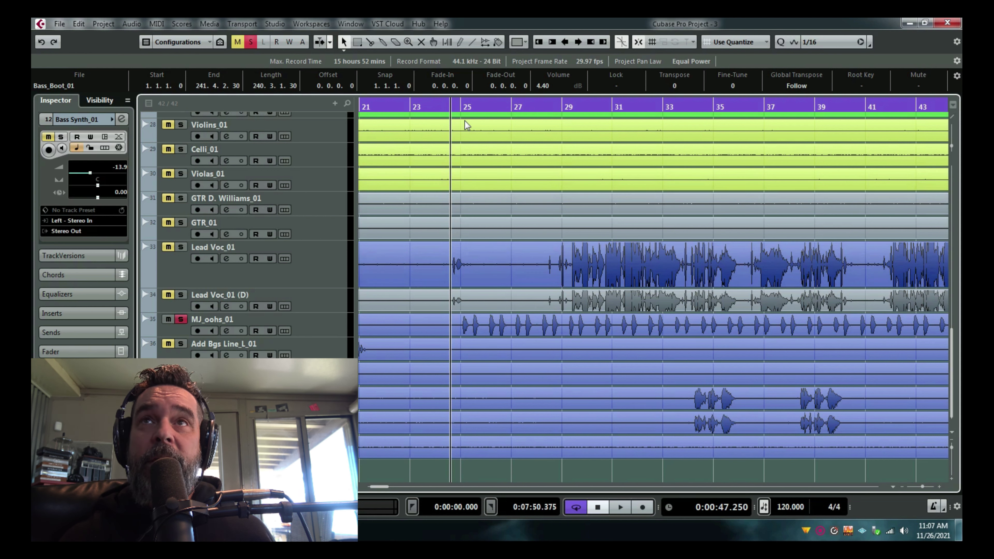
left_click(461, 107)
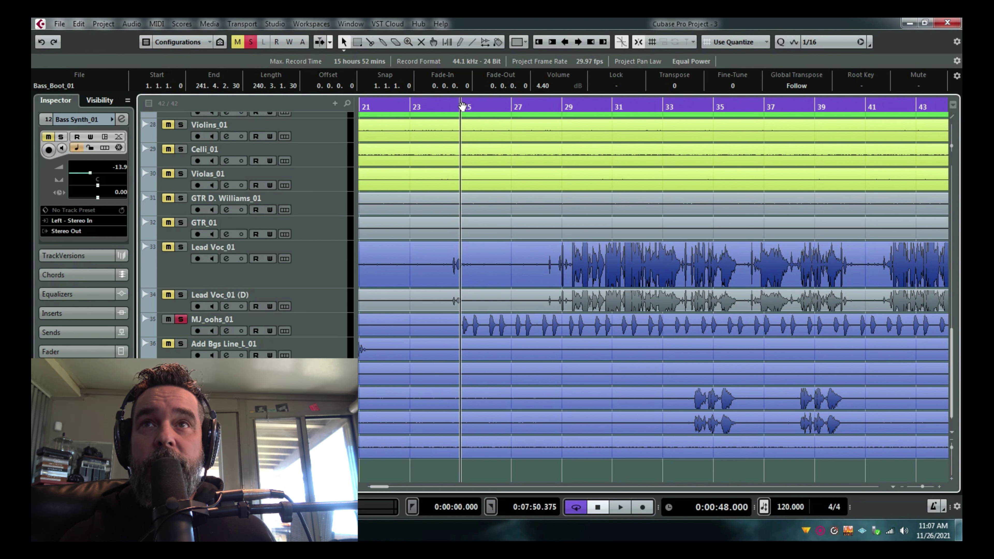
key("space")
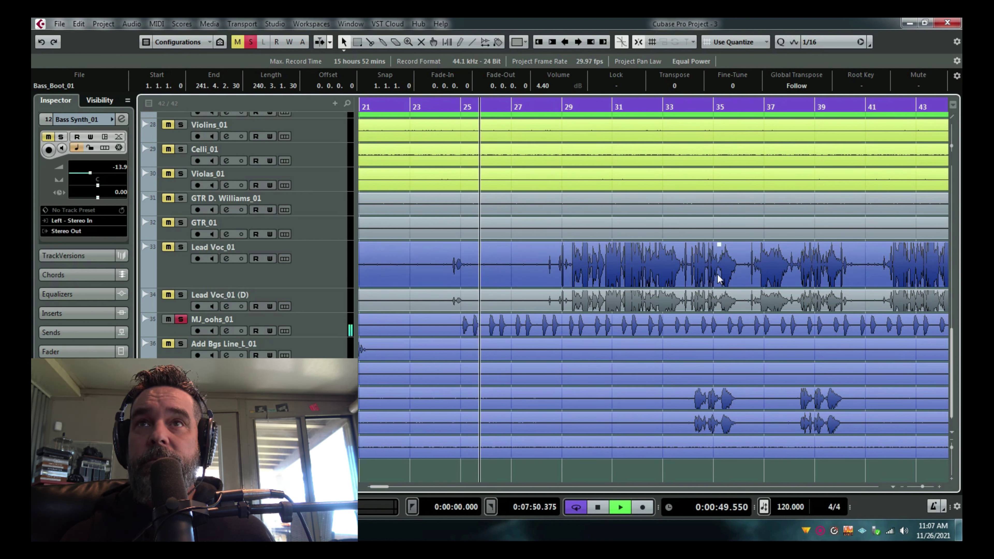
key("space")
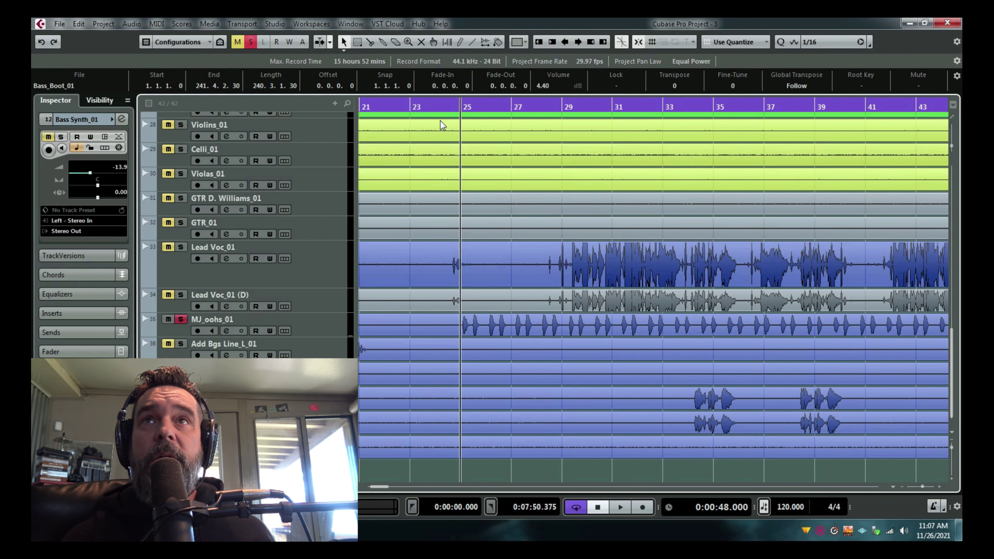
Step: Move the playhead to about bar 54, clear the MJ_oohs_01 solo, and briefly solo the string tracks
left_click_drag(423, 107, 464, 78)
left_click(250, 42)
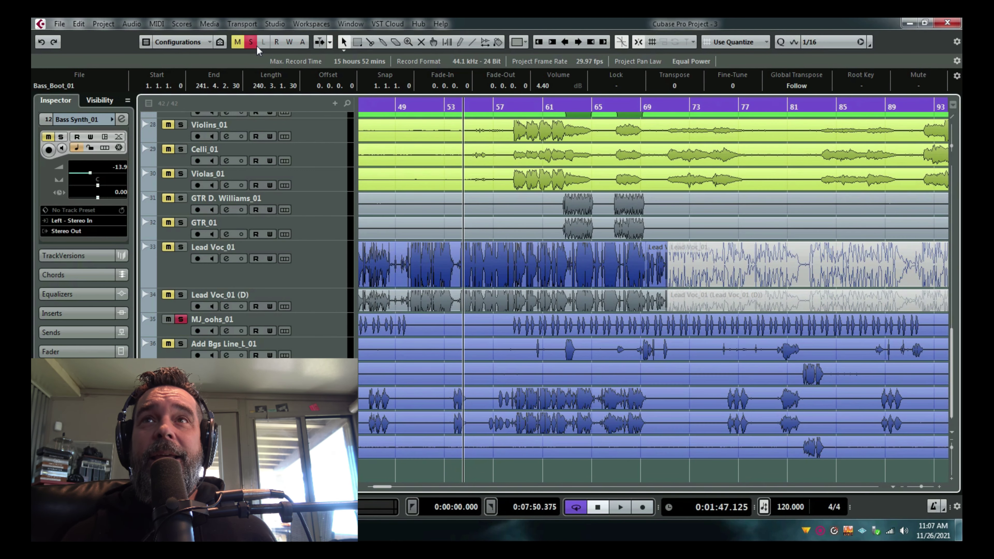
key("h")
scroll(280, 279, "up", 5)
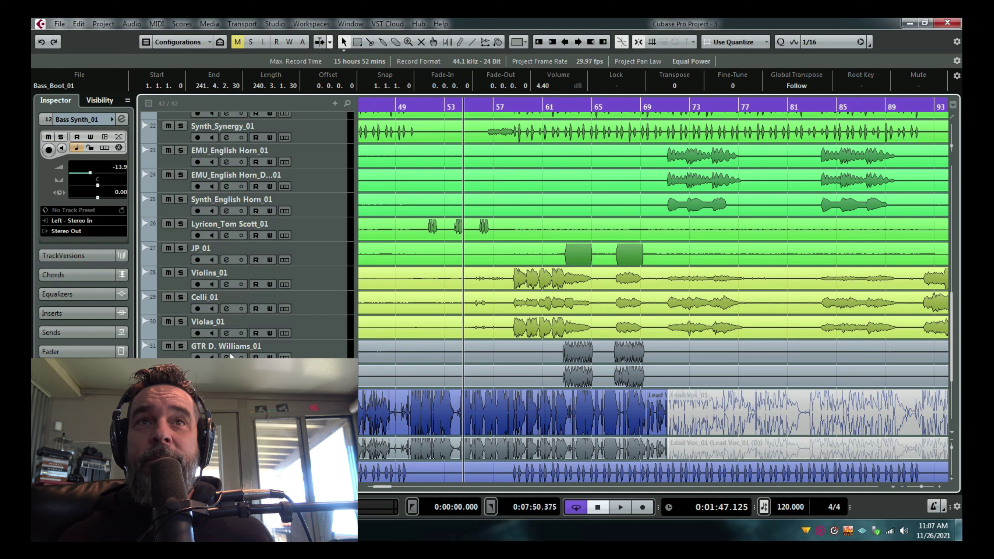
left_click(179, 322)
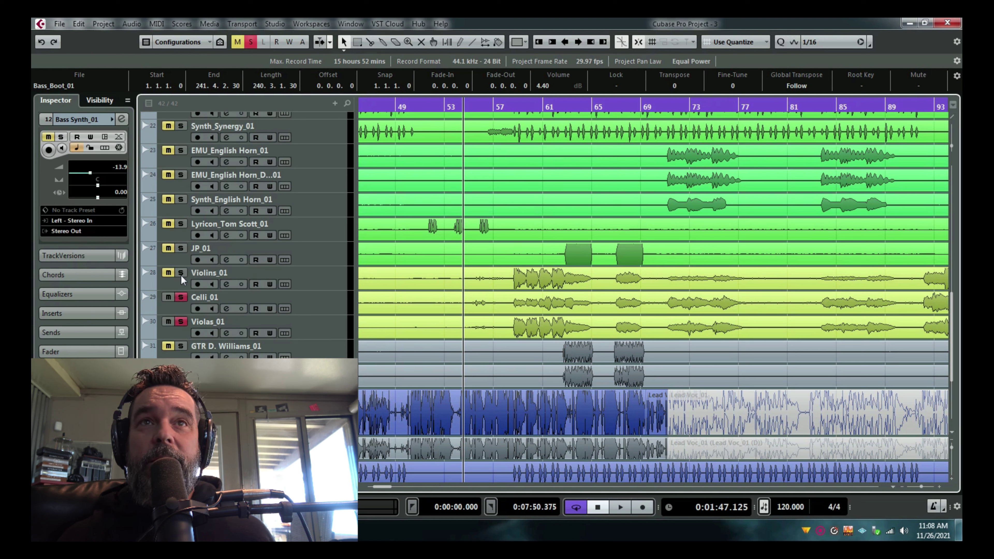
left_click(181, 321)
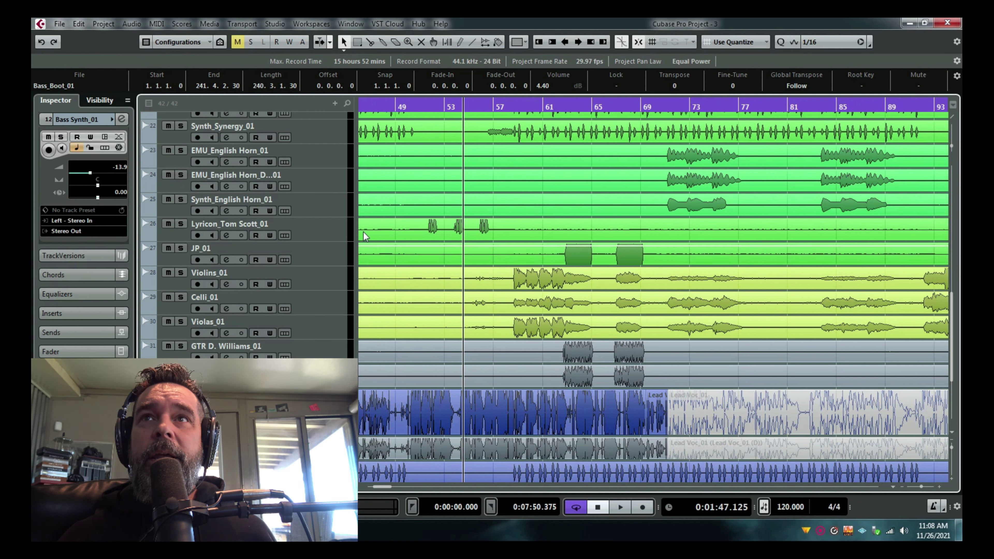
Step: Play the full mix around bar 108, and play it again from between bars 63 and 64 before stopping
left_click(497, 110)
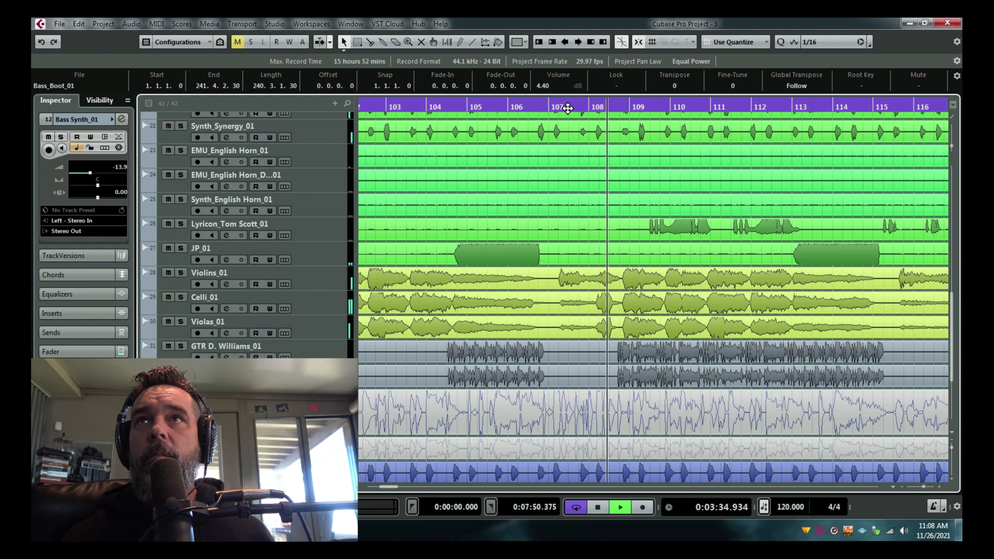
key("space")
left_click_drag(553, 111, 527, 96)
key("space")
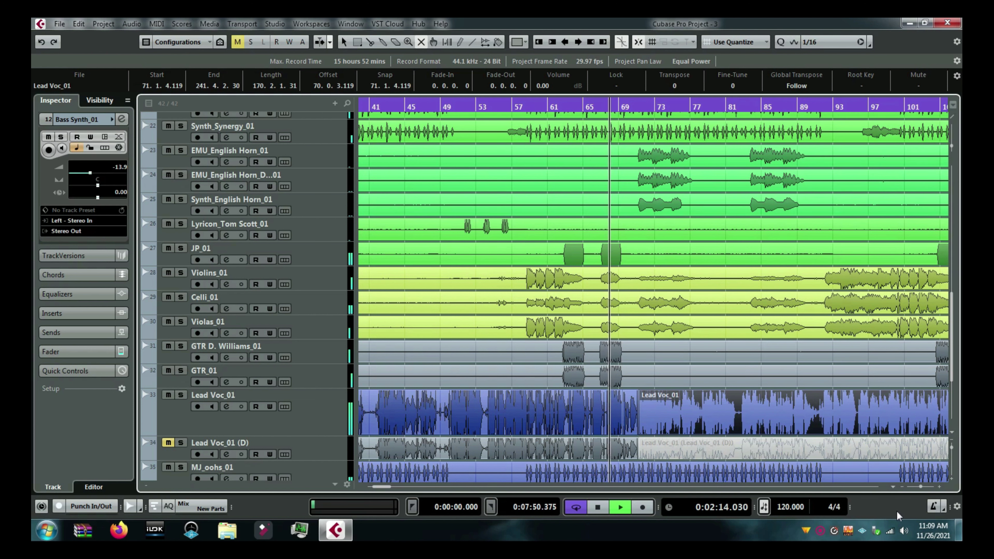
scroll(885, 486, "right", 3)
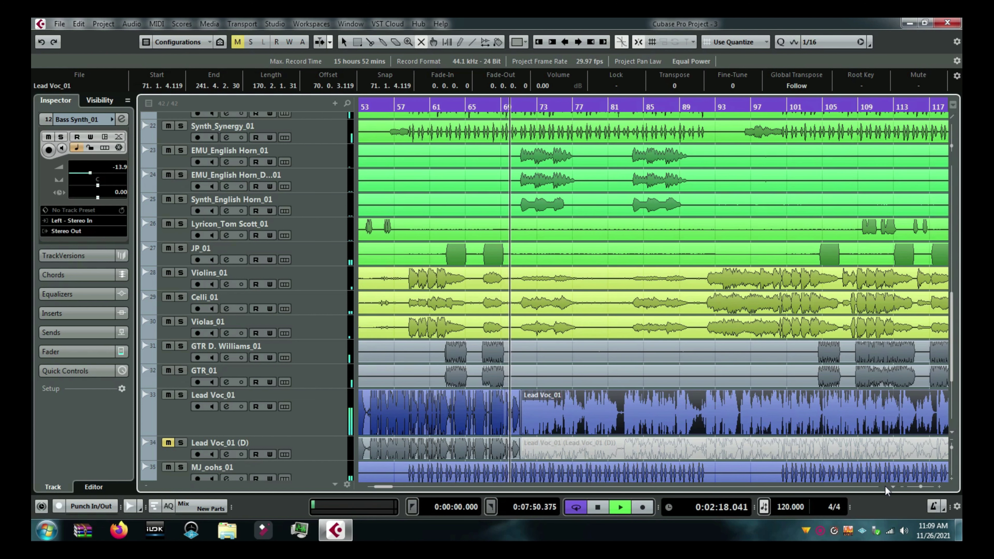
key("space")
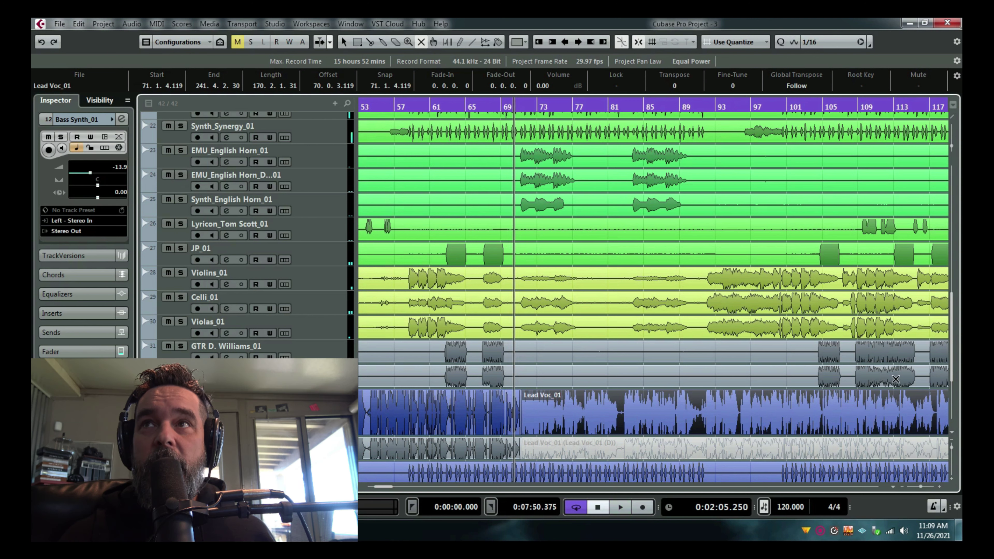
Step: Move the playhead past the English horn parts, and play the full mix from just before bar 84
left_click(704, 107)
scroll(635, 291, "right", 7)
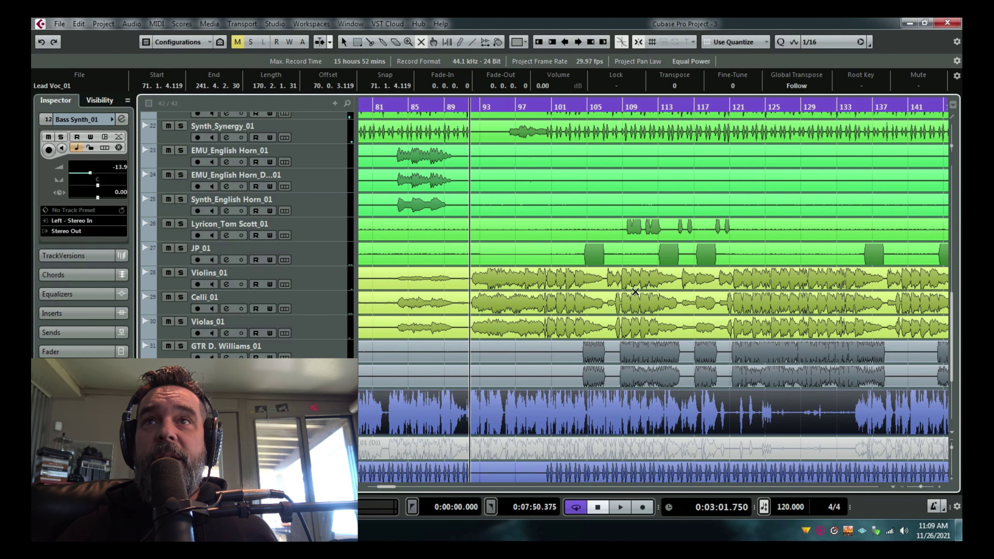
left_click(398, 109)
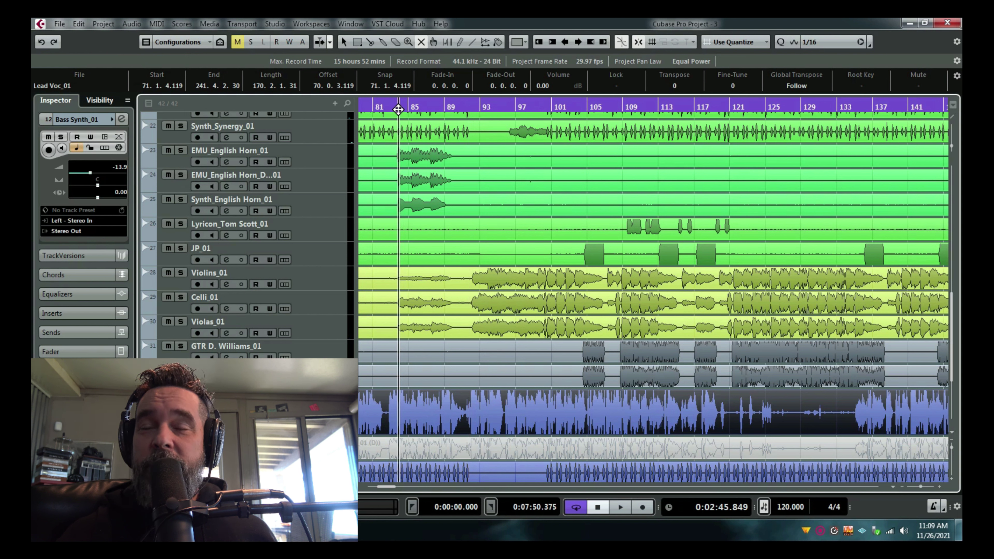
key("space")
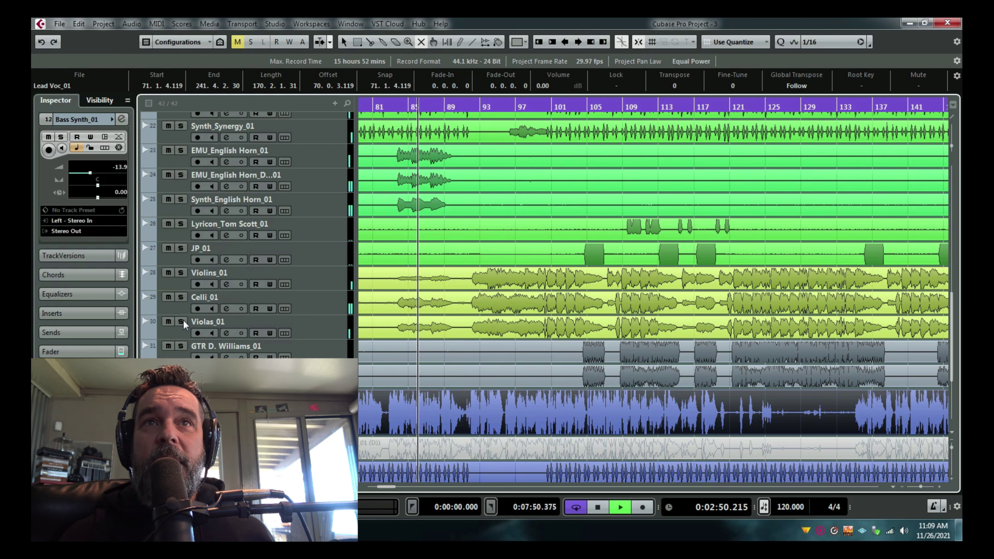
key("space")
Step: Audition Violins_01, Celli_01 and Violas_01 soloed together, and clear the solos with the playhead just past bar 96
left_click_drag(180, 322, 181, 272)
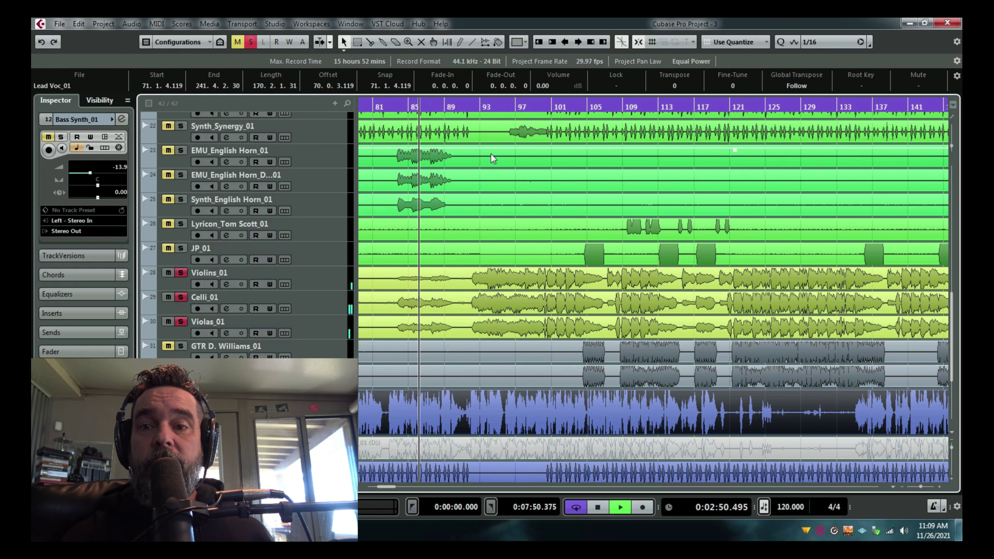
key("space")
left_click(509, 106)
key("alt+s")
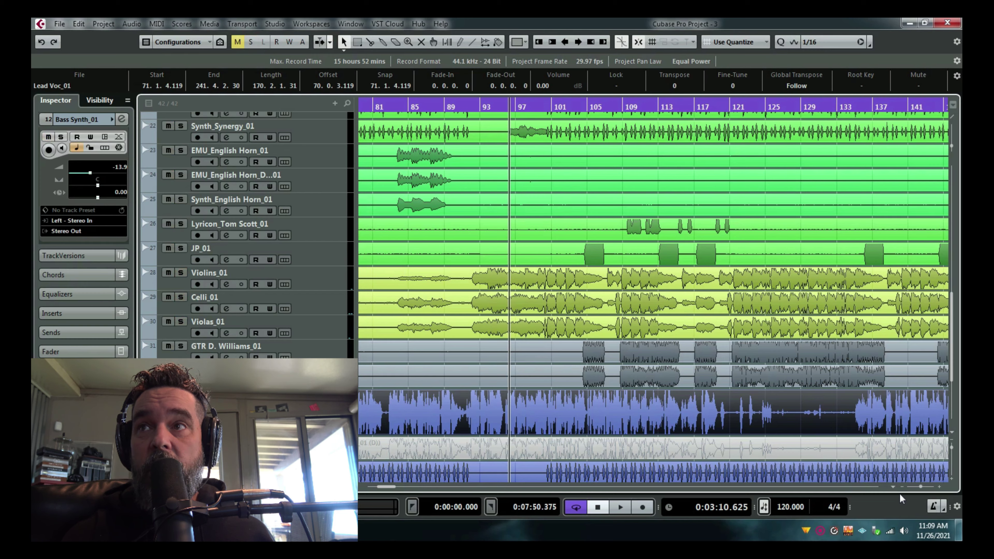
Step: Play the three string tracks soloed together with Lead Voc_01 from about bar 99 to beyond bar 121
key("space")
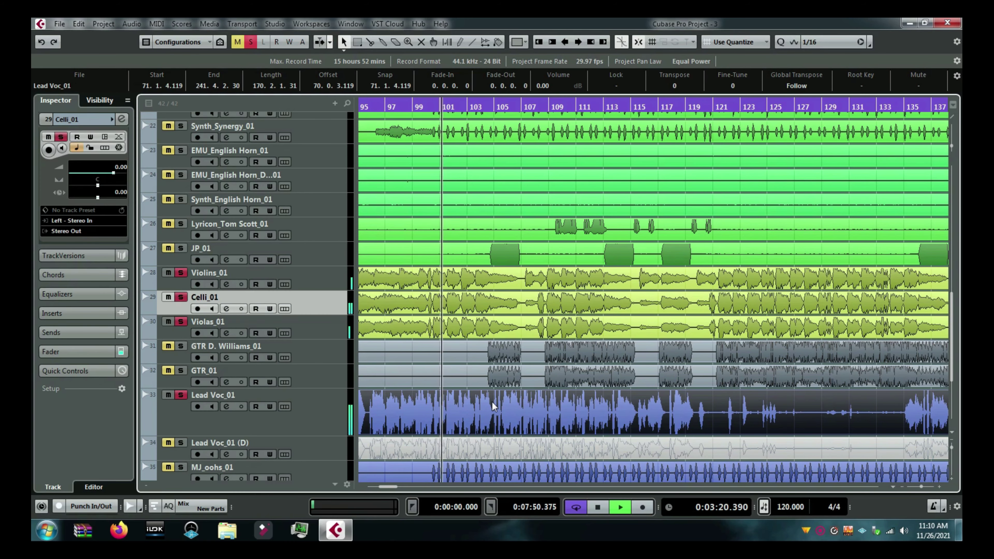
scroll(491, 402, "down", 3)
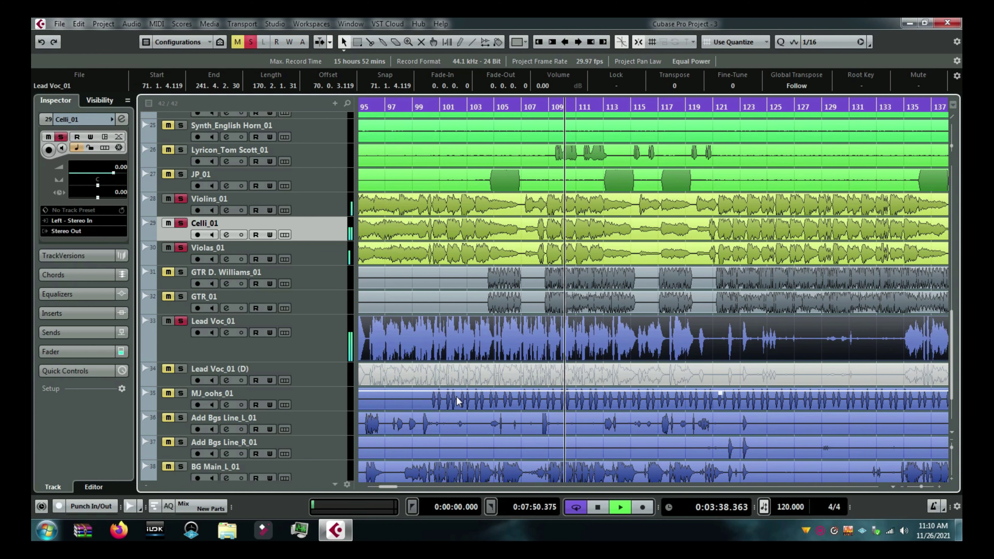
left_click(880, 486)
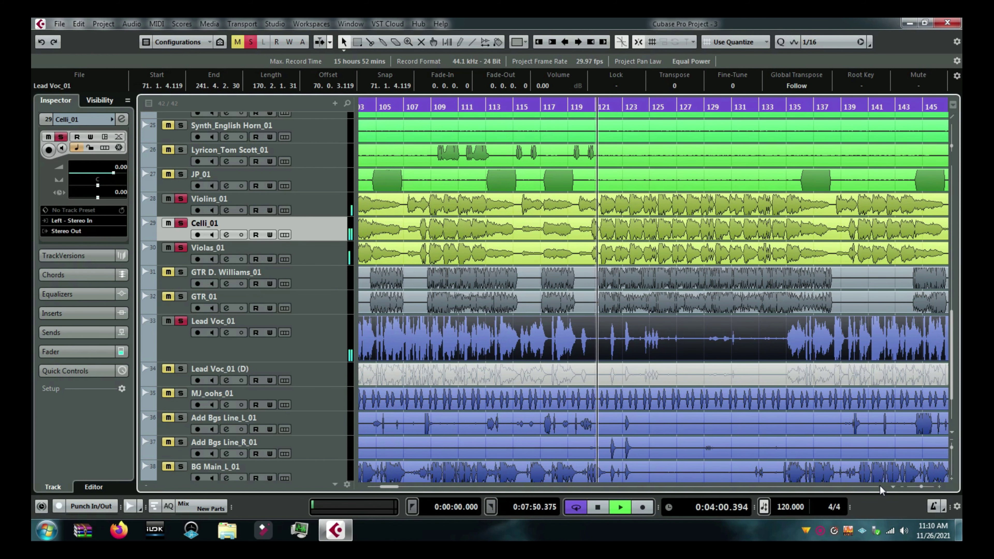
scroll(881, 486, "right", 3)
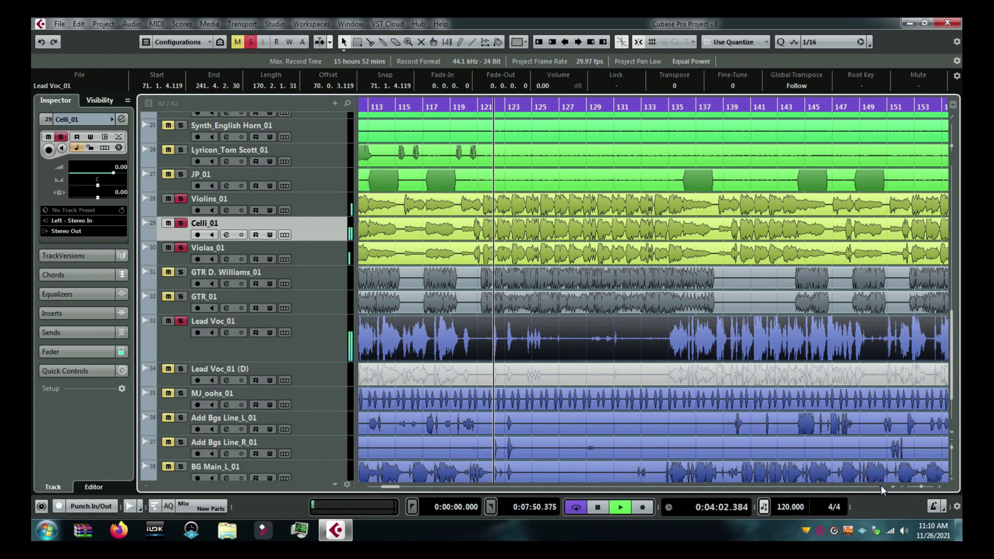
key("space")
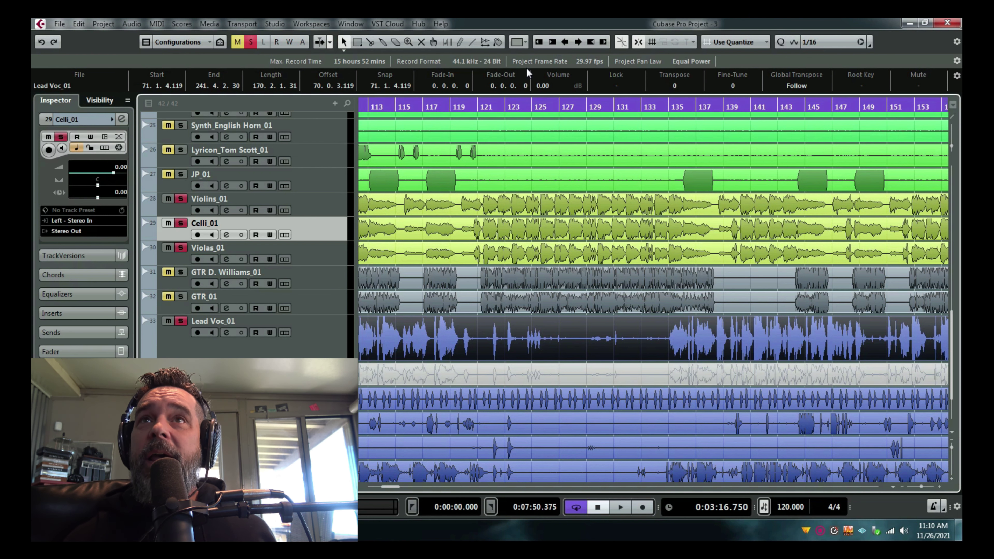
Step: Place the playhead near bar 120 and examine the whole arrangement from the vocals up to the drum tracks
left_click_drag(471, 105, 477, 96)
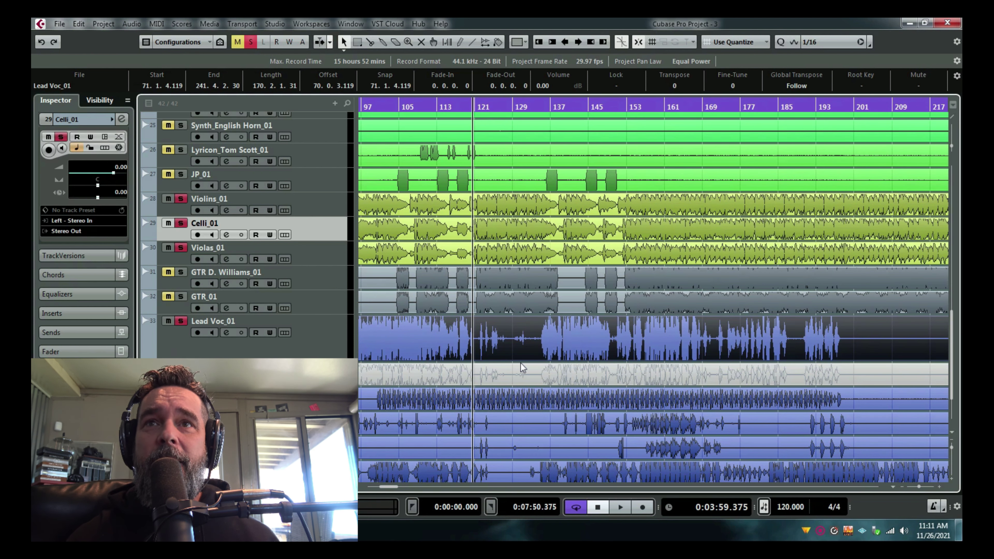
scroll(520, 362, "down", 3)
scroll(520, 362, "up", 6)
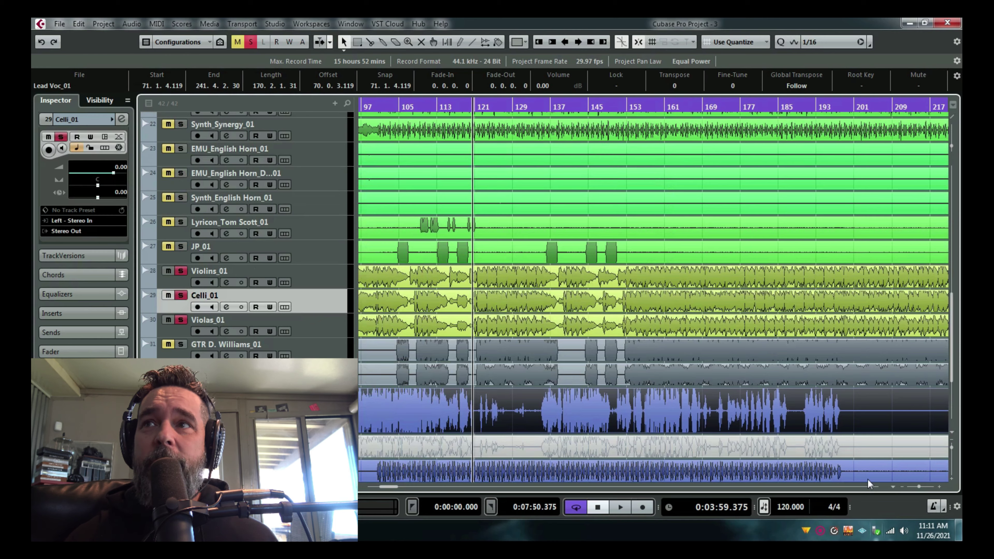
scroll(880, 480, "down", 3)
left_click_drag(922, 486, 920, 485)
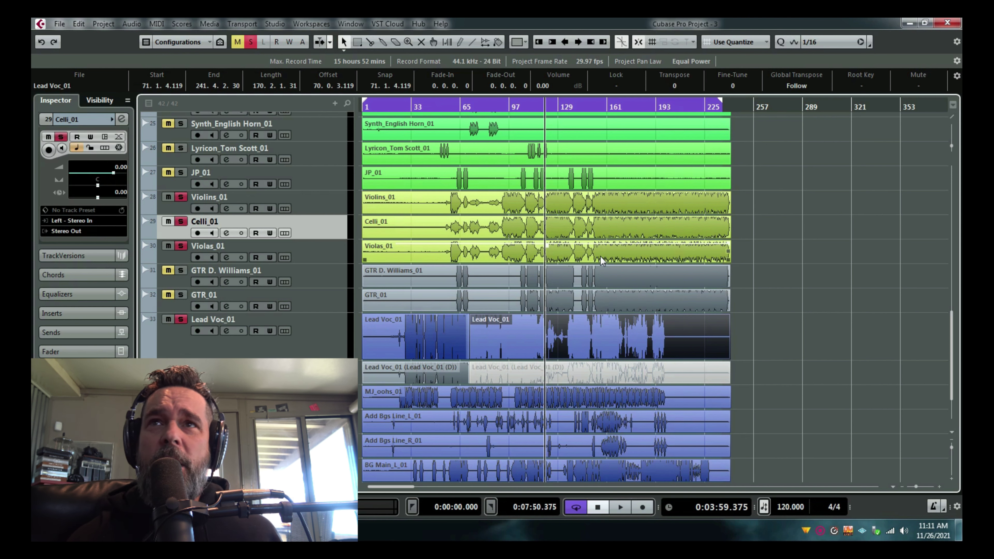
scroll(545, 259, "up", 3)
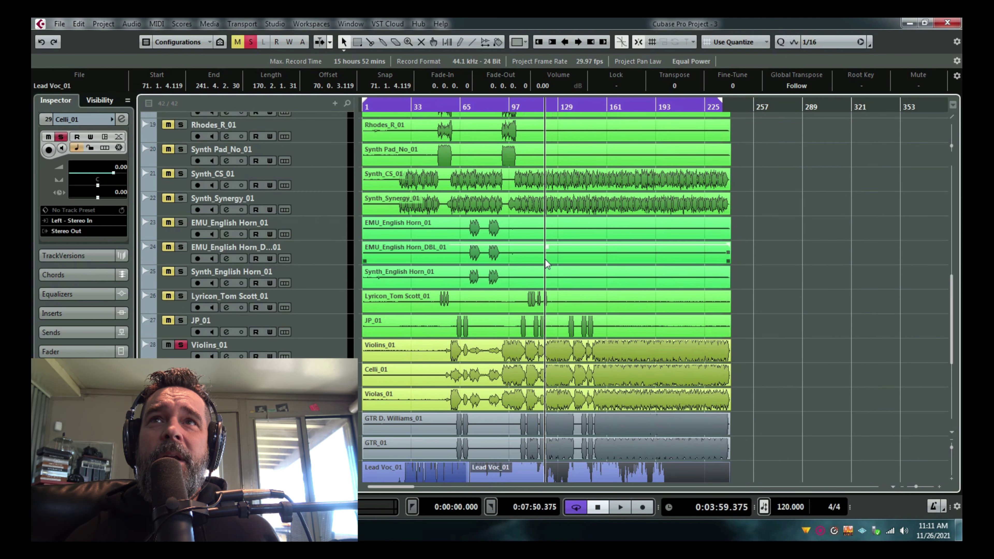
scroll(546, 261, "up", 3)
scroll(547, 262, "up", 4)
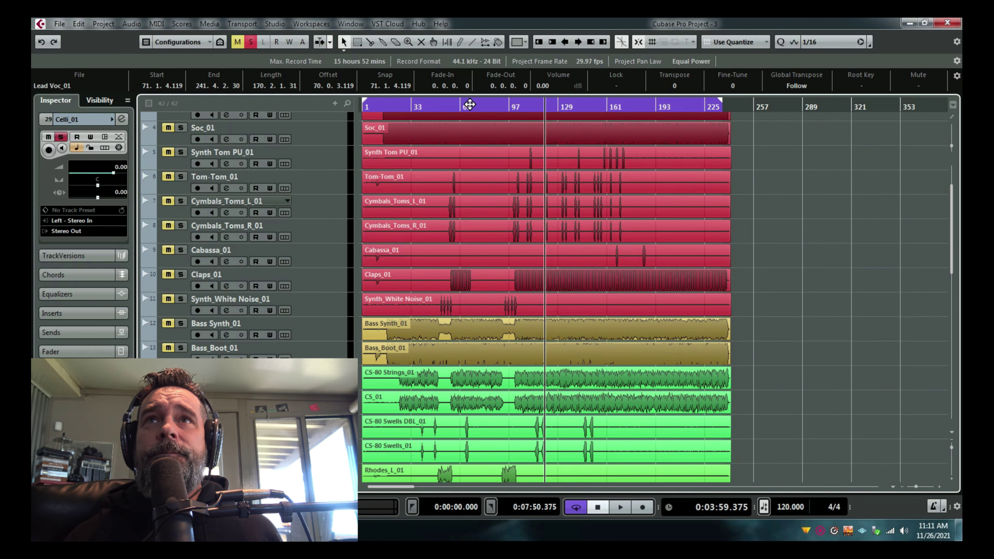
Step: Place the playhead near bar 80 and just before bar 65, and examine the percussion, bass, synth and string parts there
left_click_drag(470, 106, 510, 111)
scroll(561, 211, "down", 4)
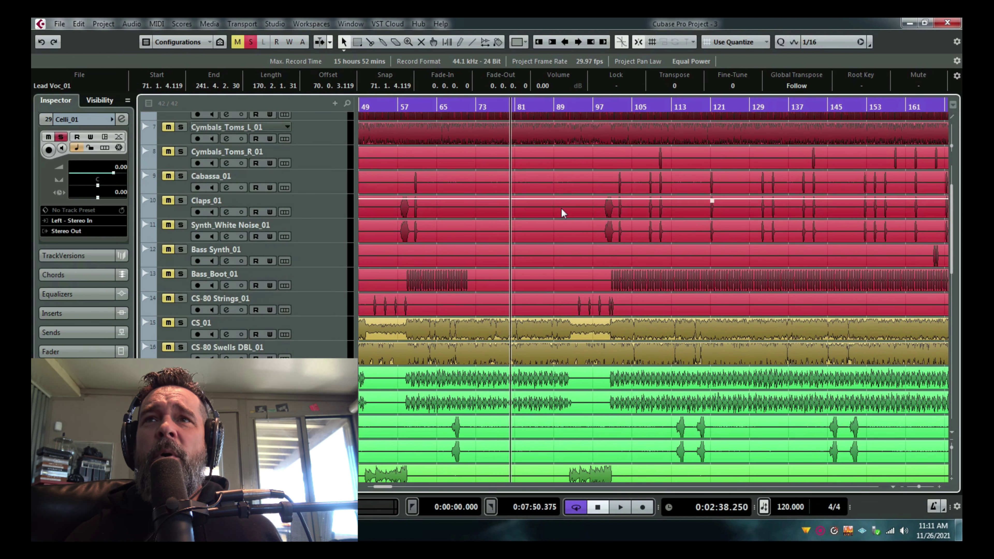
scroll(508, 211, "down", 1)
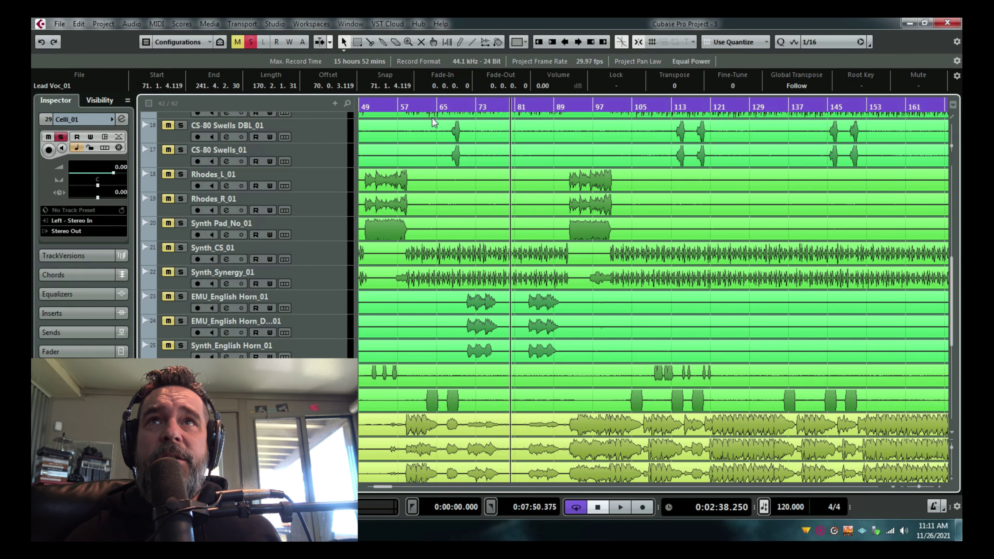
left_click_drag(437, 107, 438, 94)
scroll(498, 214, "down", 4)
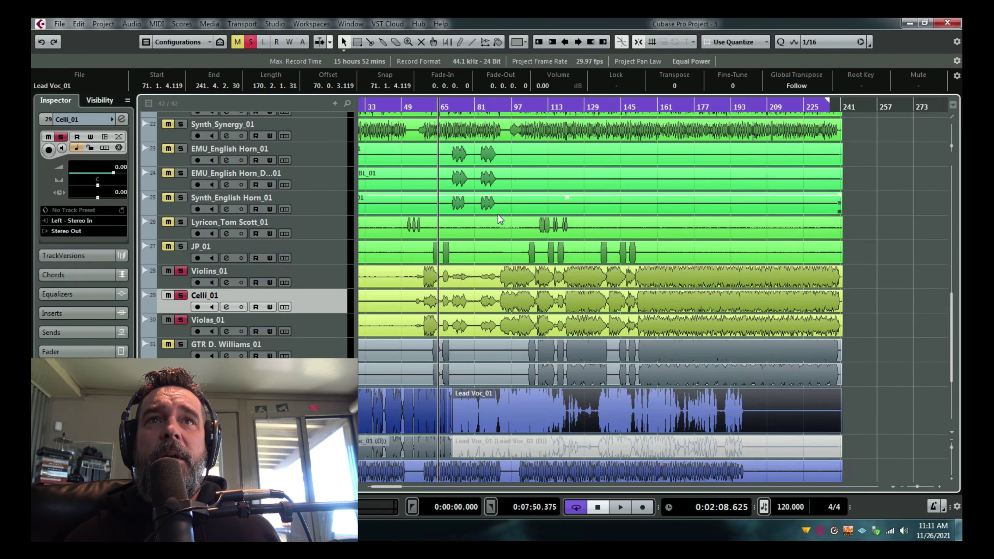
scroll(499, 235, "down", 1)
scroll(499, 243, "up", 7)
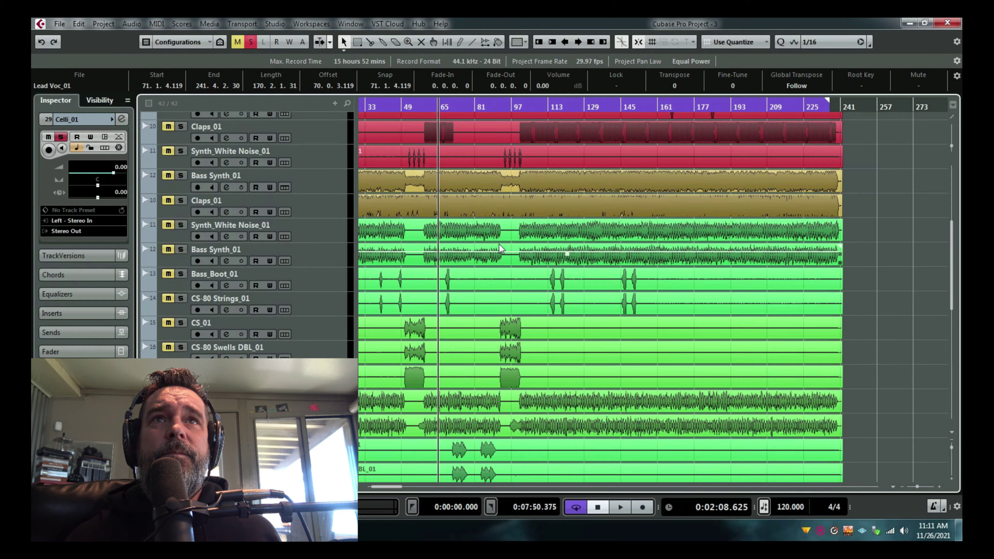
scroll(499, 243, "up", 3)
scroll(499, 248, "down", 3)
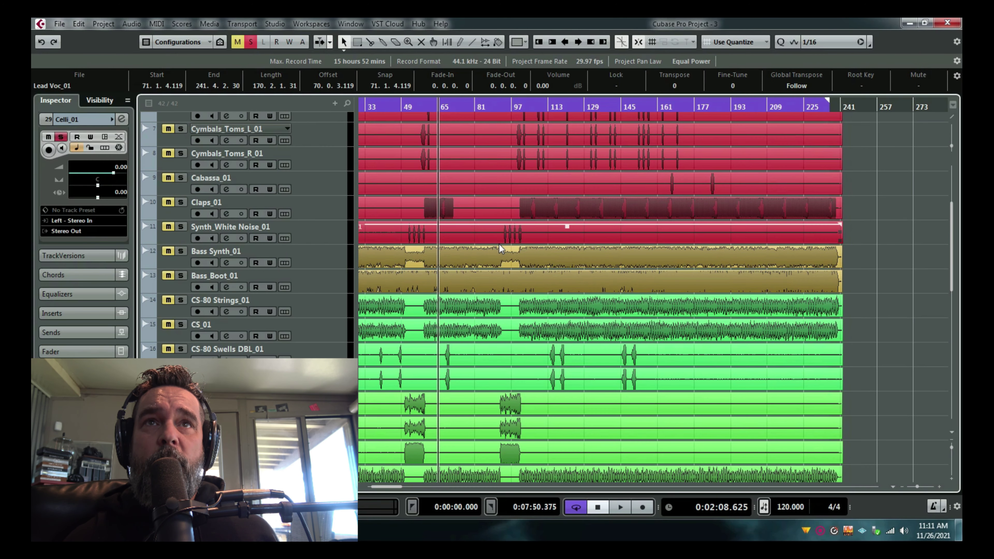
scroll(499, 243, "down", 3)
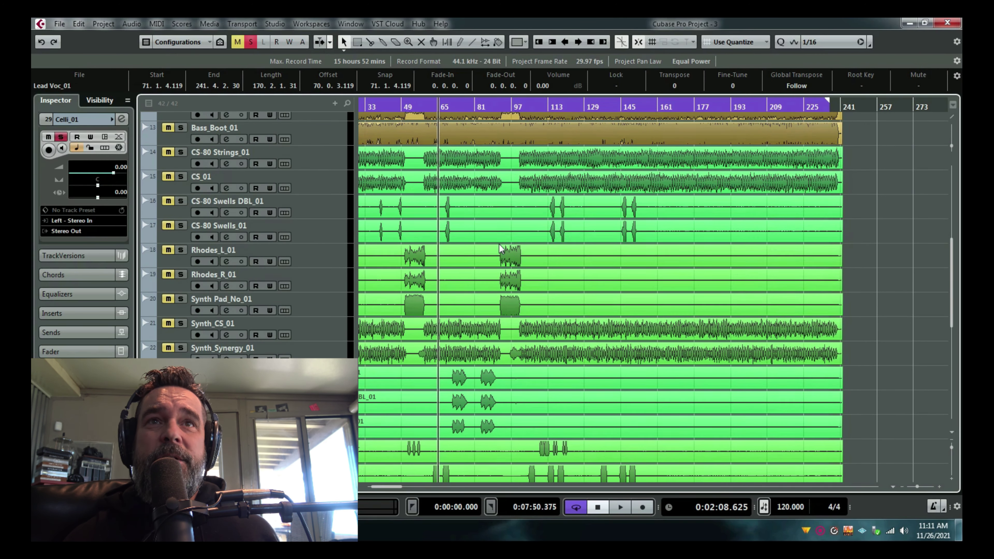
scroll(499, 244, "down", 2)
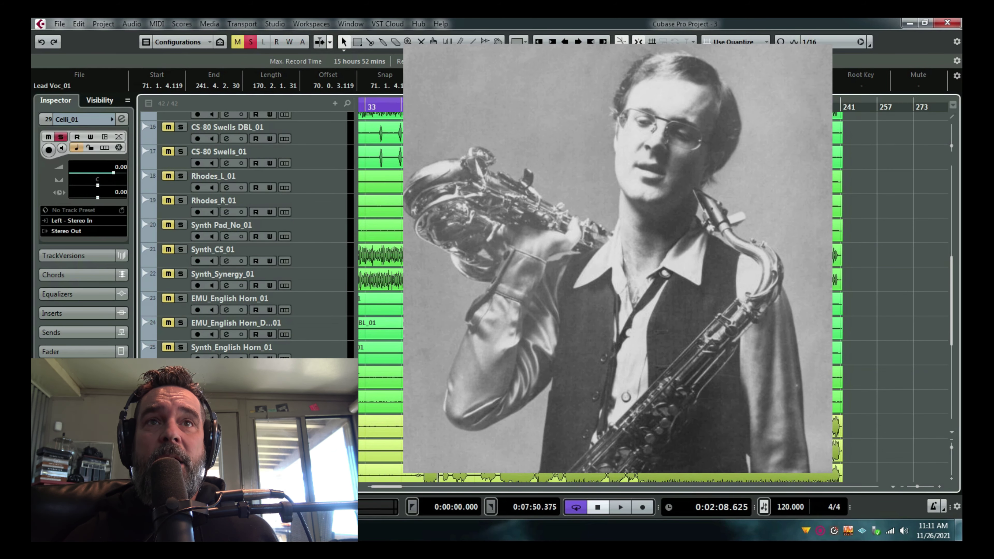
Step: Move the playhead to about bar 51, clear the string and vocal solos, and play the full mix from there
key("h")
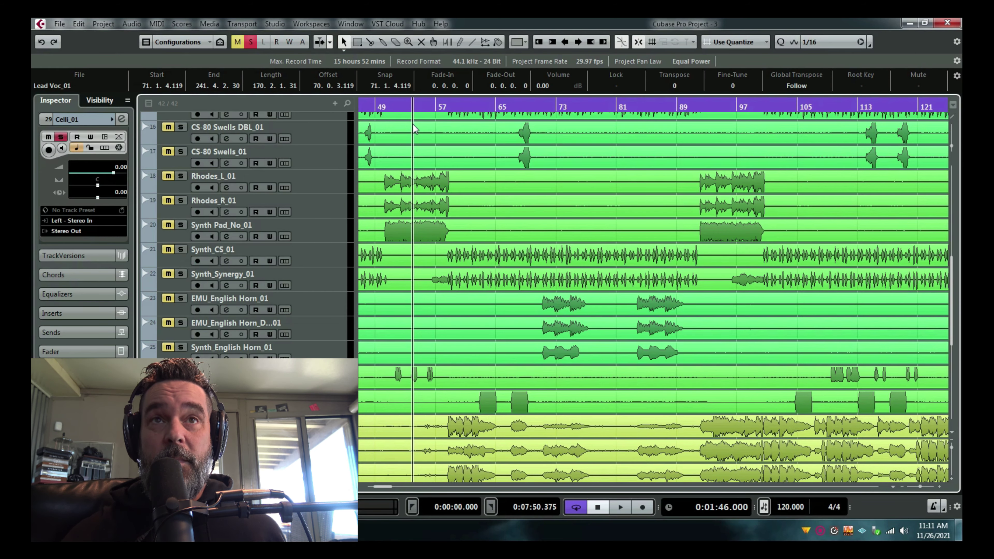
left_click_drag(416, 128, 393, 132)
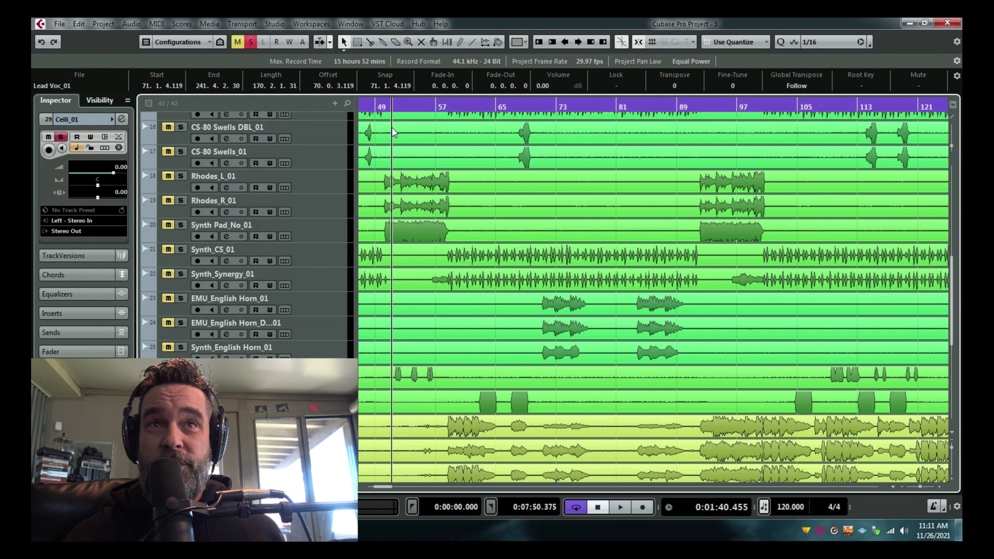
left_click(251, 43)
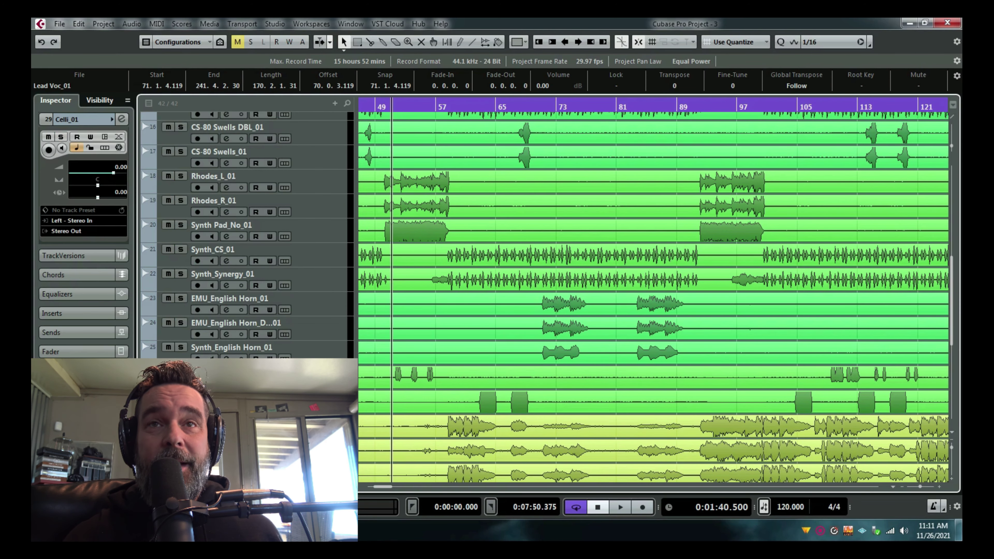
left_click(251, 43)
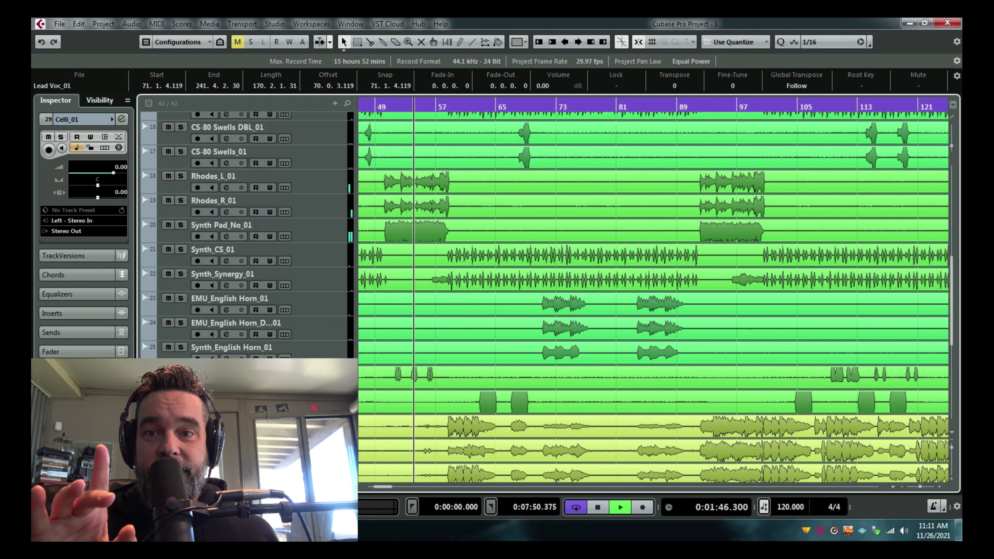
key("space")
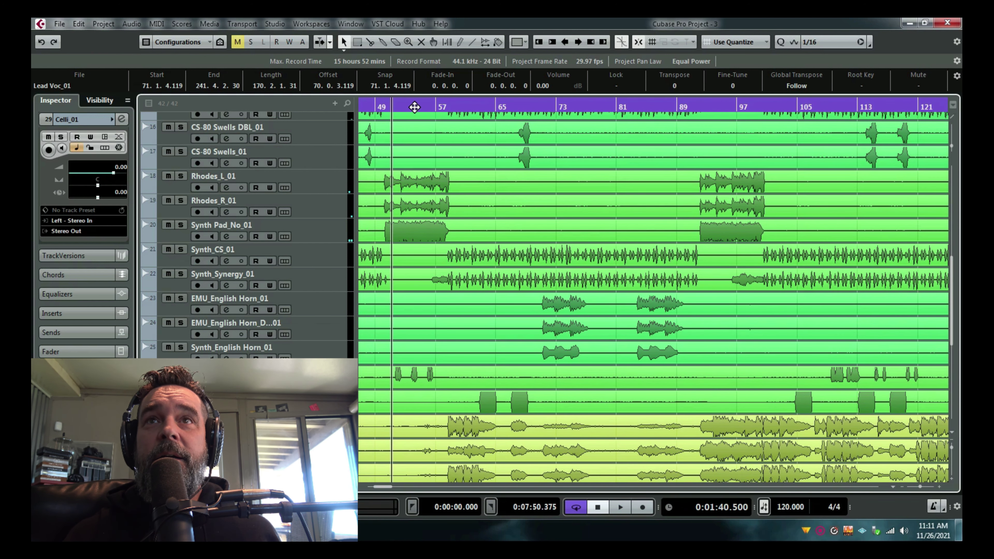
Step: Move the playhead to between bars 60 and 61 and look over the string, guitar and vocal tracks
left_click_drag(415, 106, 417, 81)
left_click(422, 107)
scroll(418, 190, "down", 5)
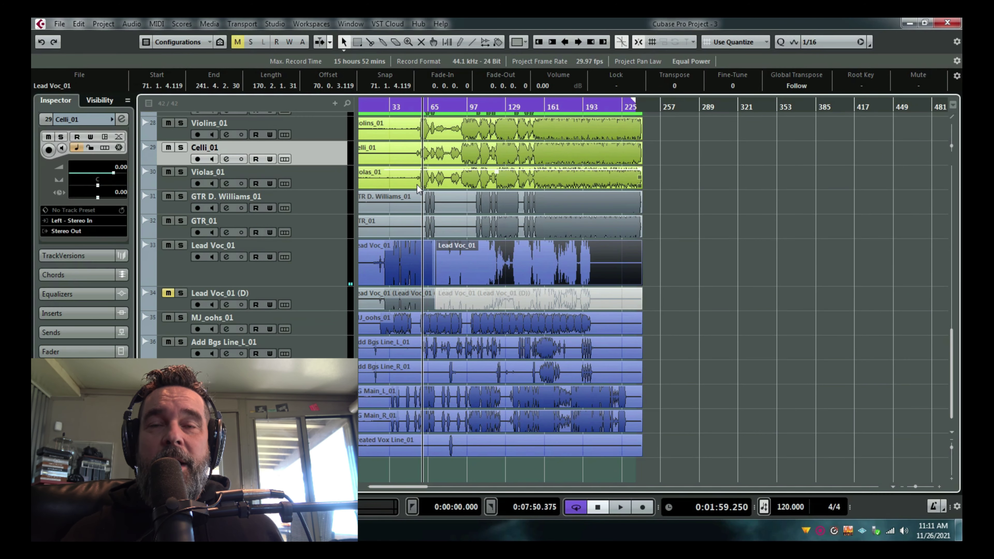